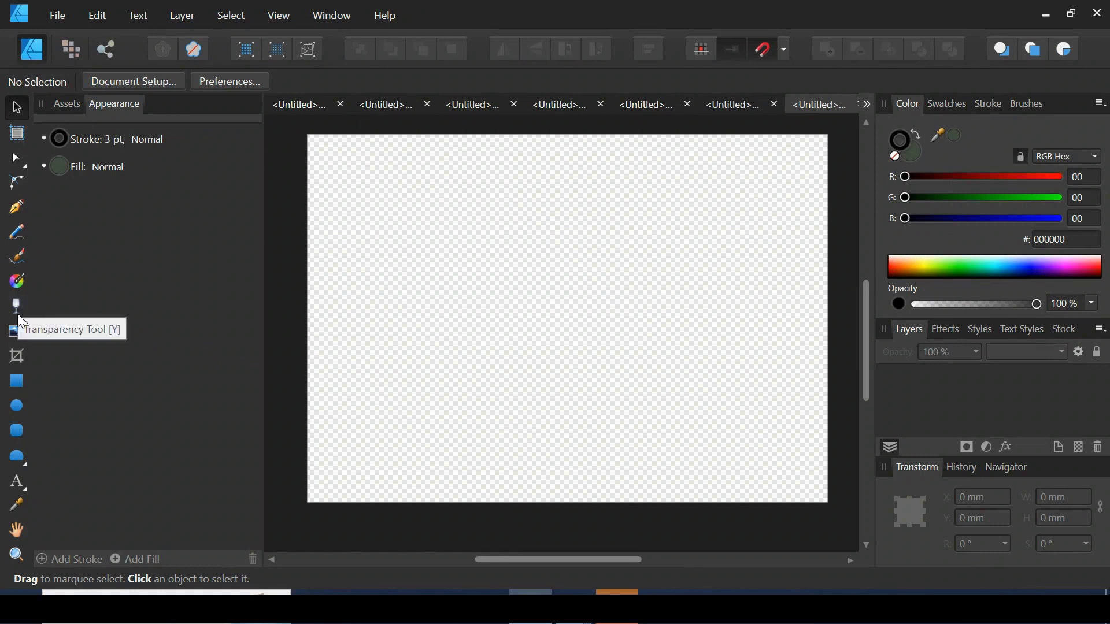
Create artistic text reading "Lexi" on the blank page, drawn at about 453 pt in Arial Regular.
left_click(13, 487)
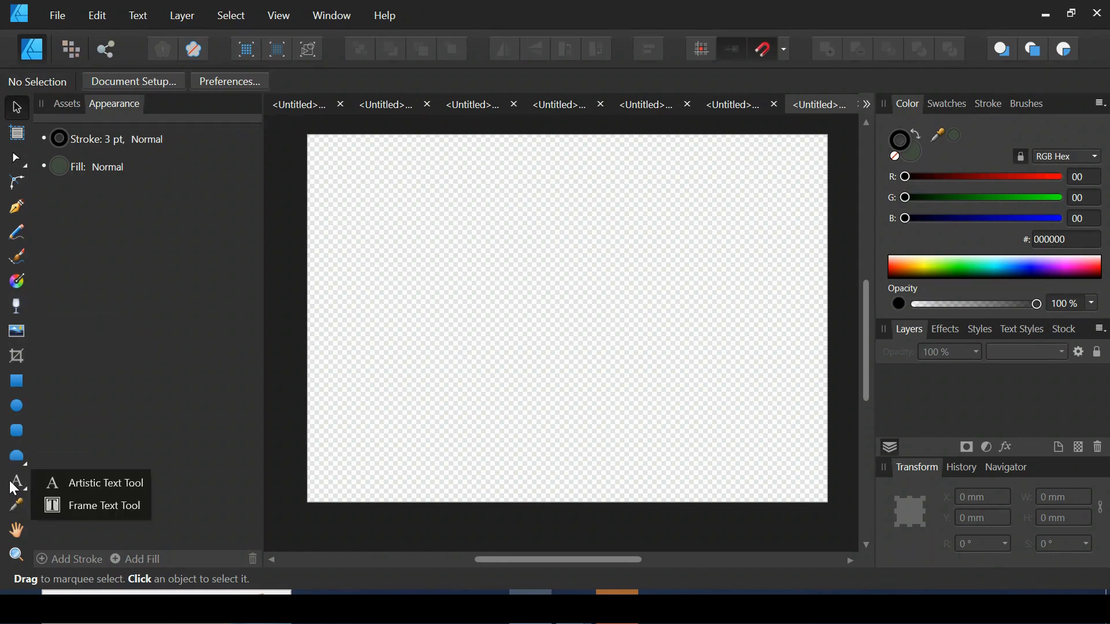
left_click(67, 483)
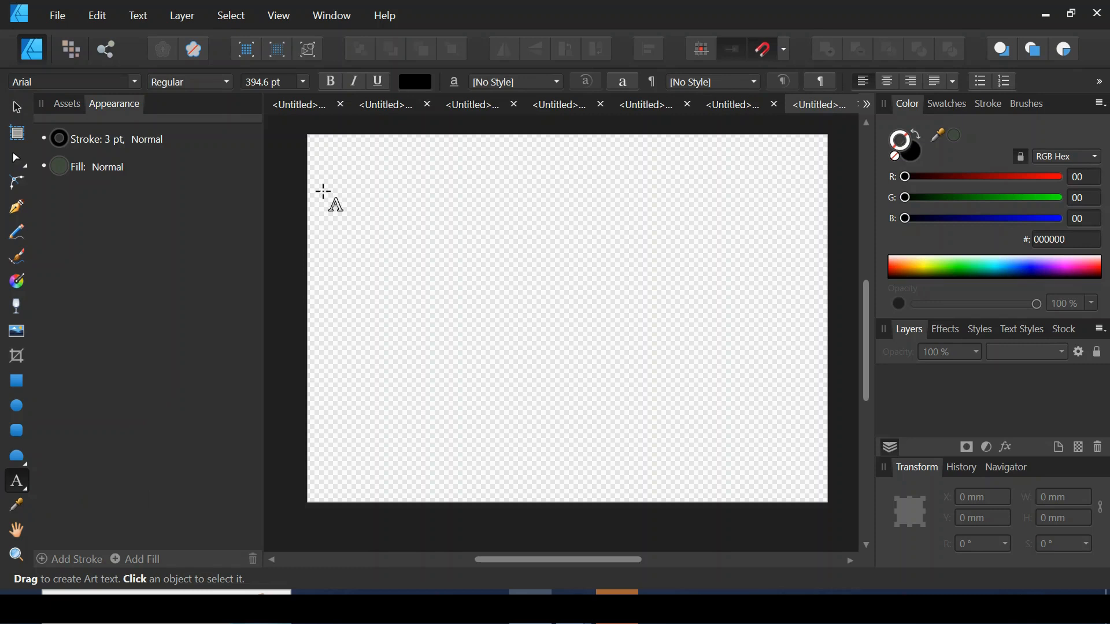
left_click_drag(323, 191, 399, 392)
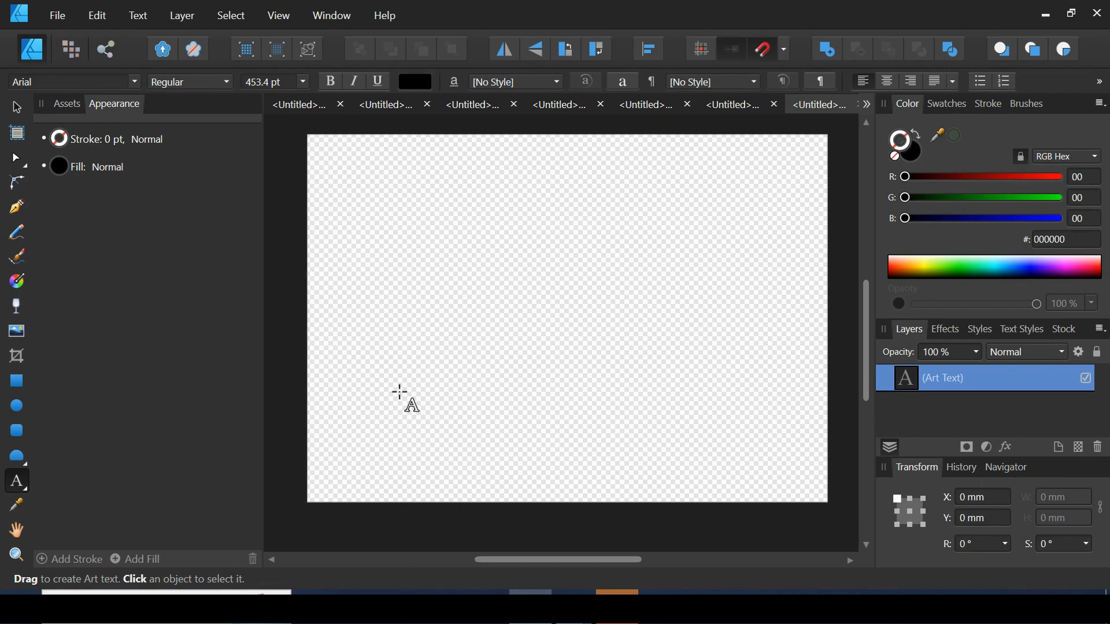
type("Lexi")
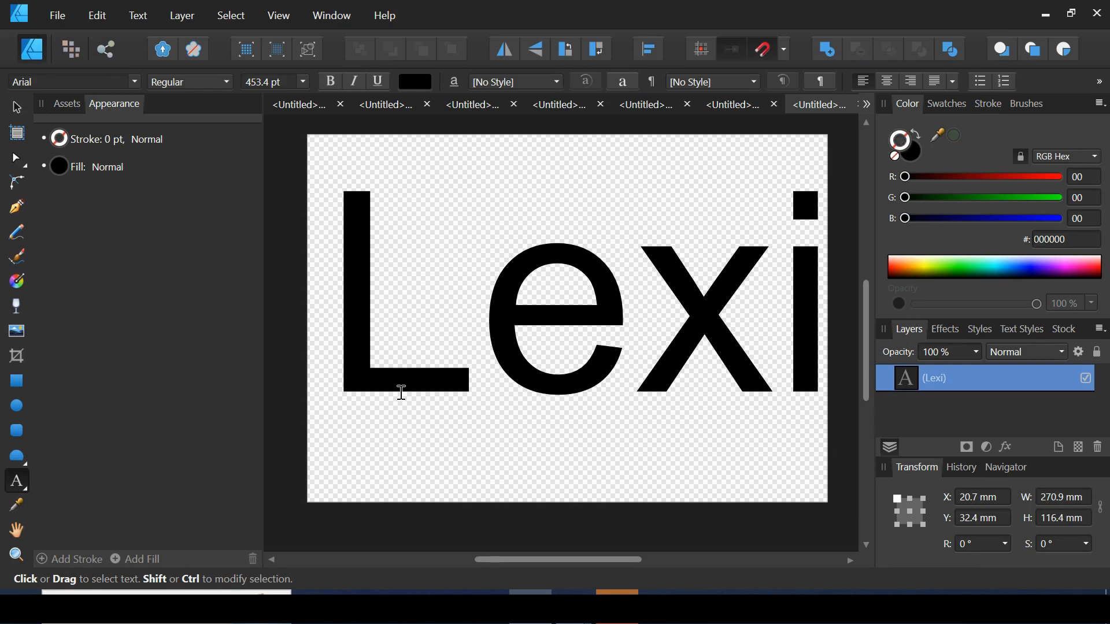
key("Escape")
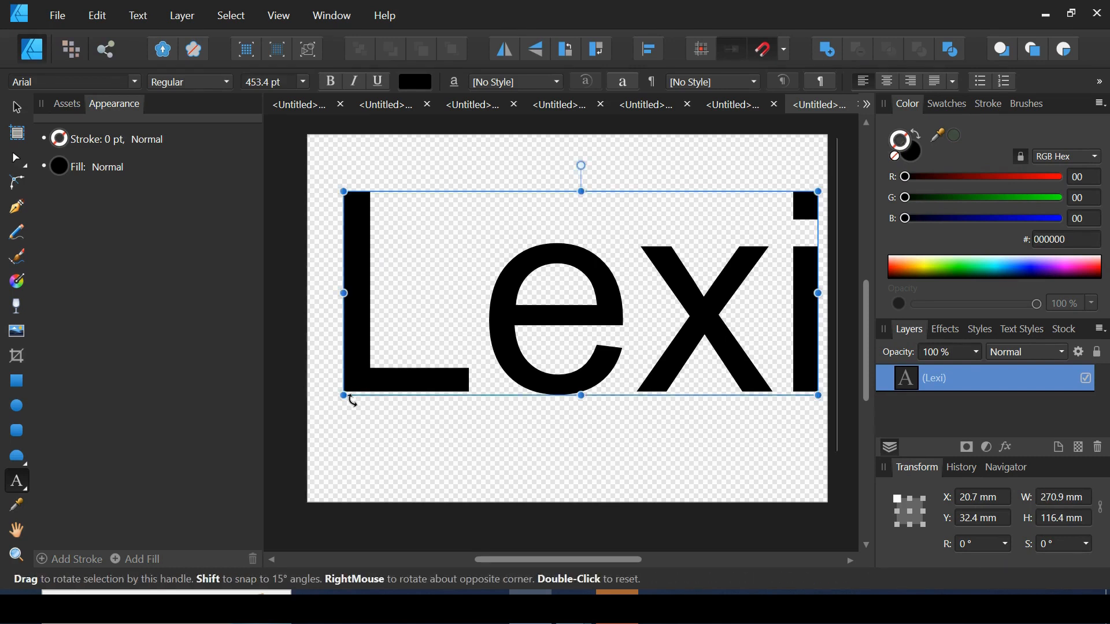
Change the font of the whole "Lexi" text to Impact and dismiss the mail notification.
left_click(413, 342)
key("ctrl+a")
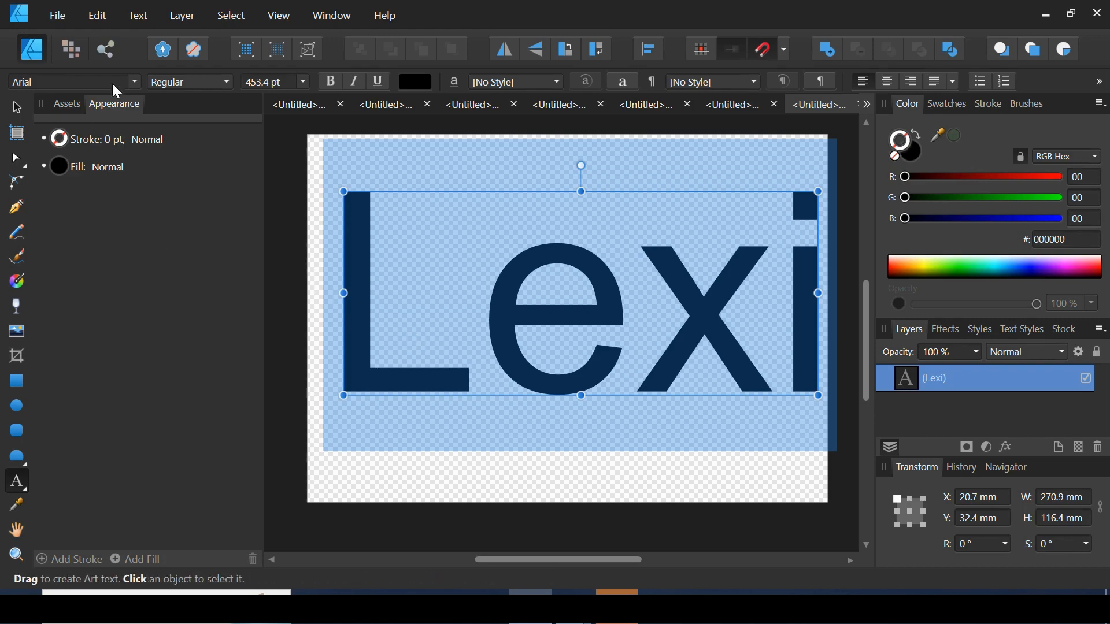
left_click(134, 82)
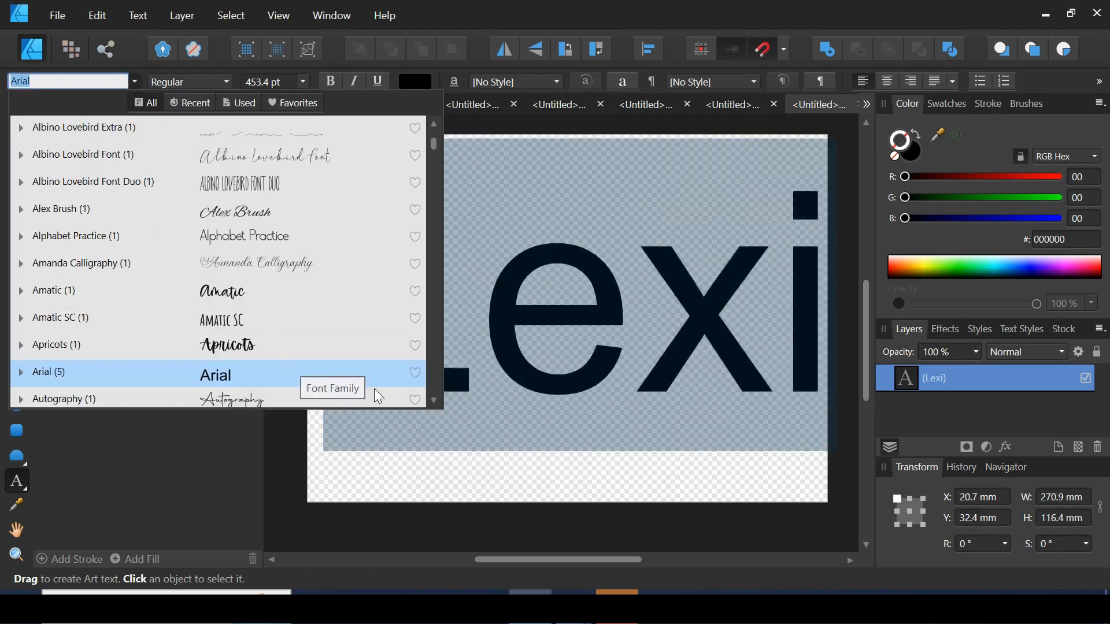
left_click(434, 400)
left_click(434, 400)
left_click(433, 400)
left_click(434, 400)
left_click(433, 400)
left_click(433, 400)
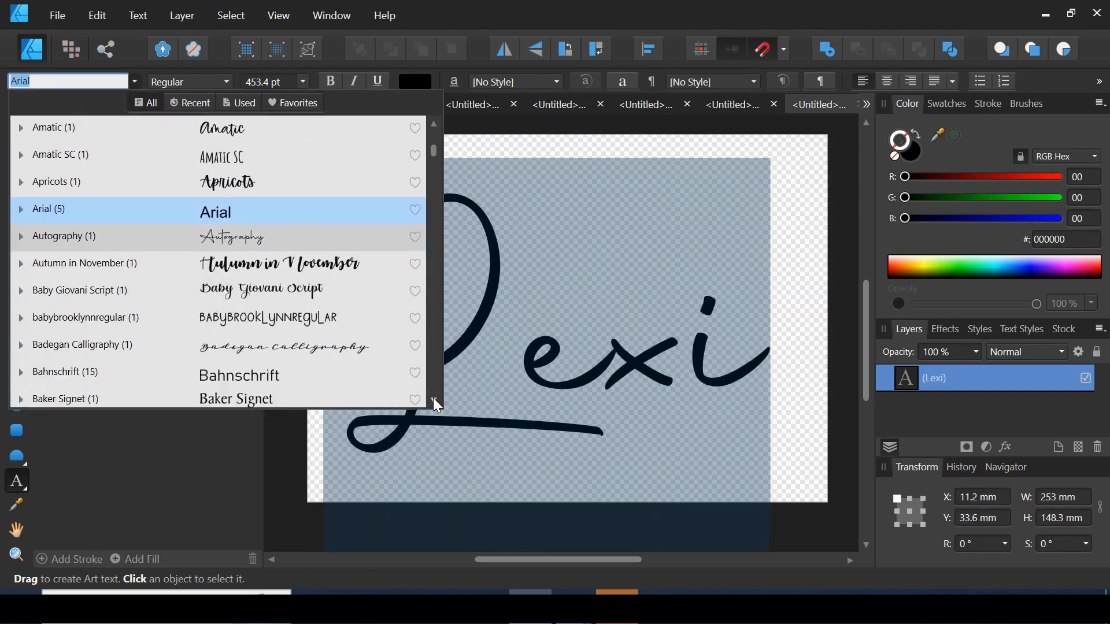
left_click(433, 400)
left_click(434, 400)
left_click(434, 400)
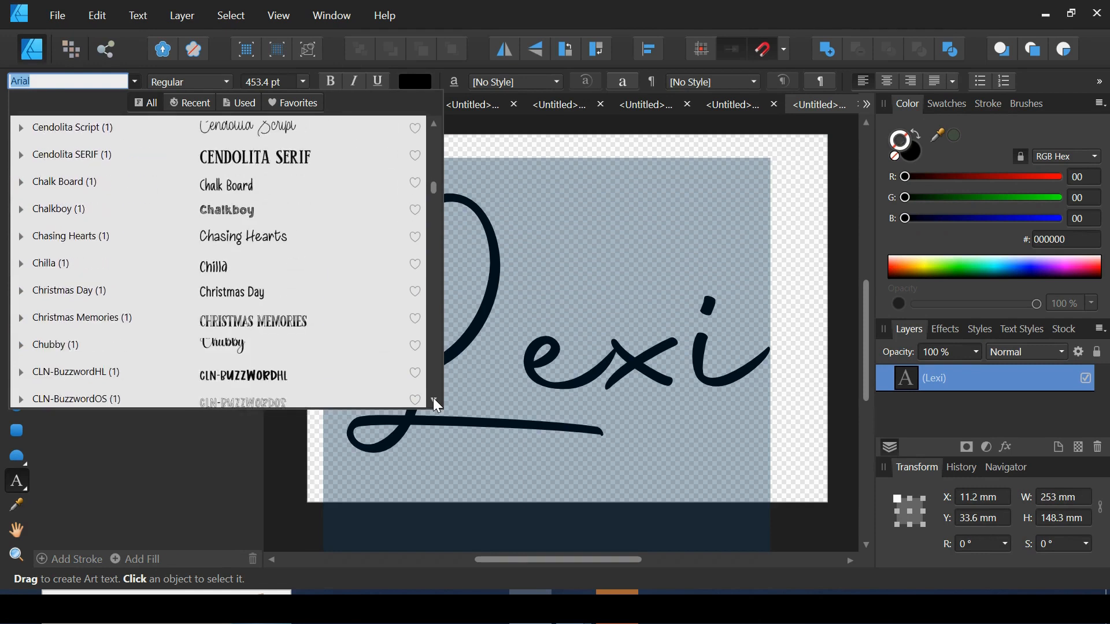
left_click(434, 400)
left_click(434, 400)
left_click(434, 400)
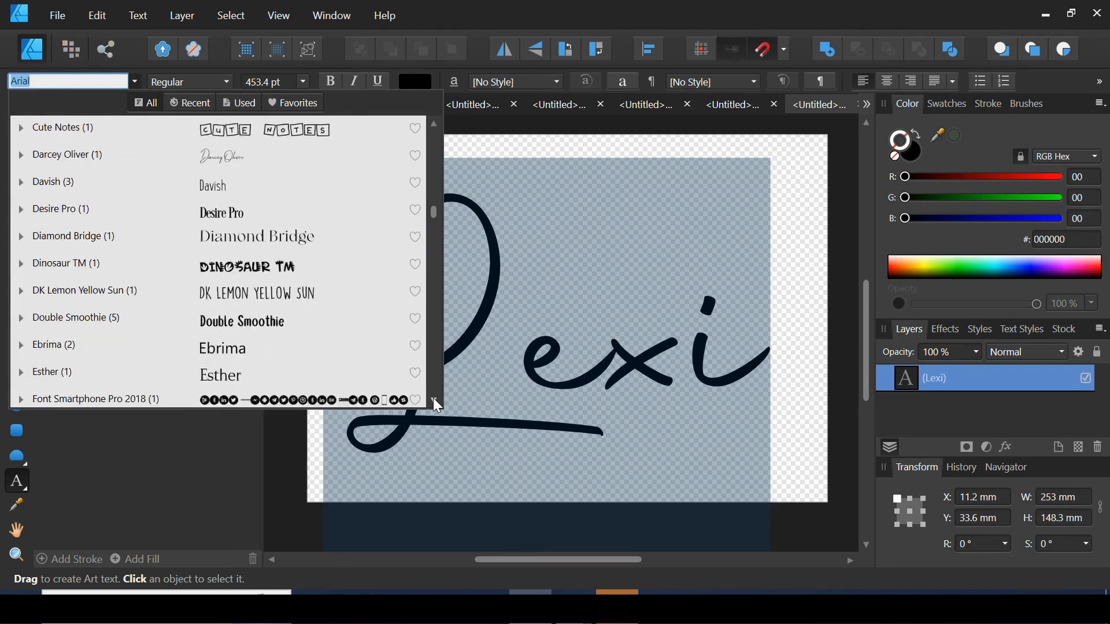
left_click(433, 400)
left_click(433, 400)
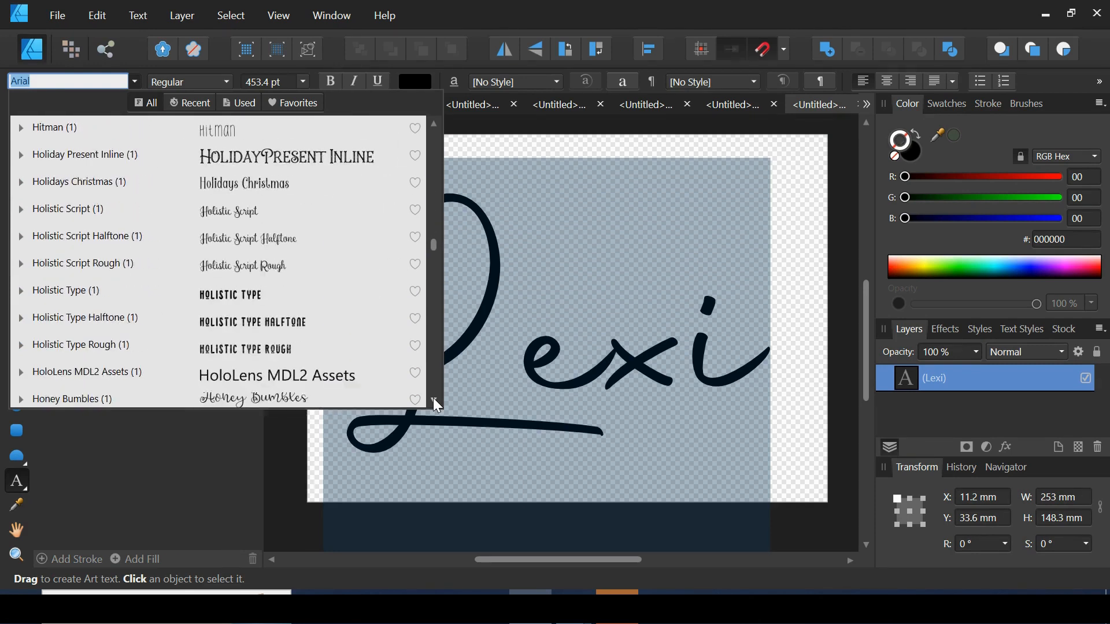
left_click(434, 400)
left_click(433, 400)
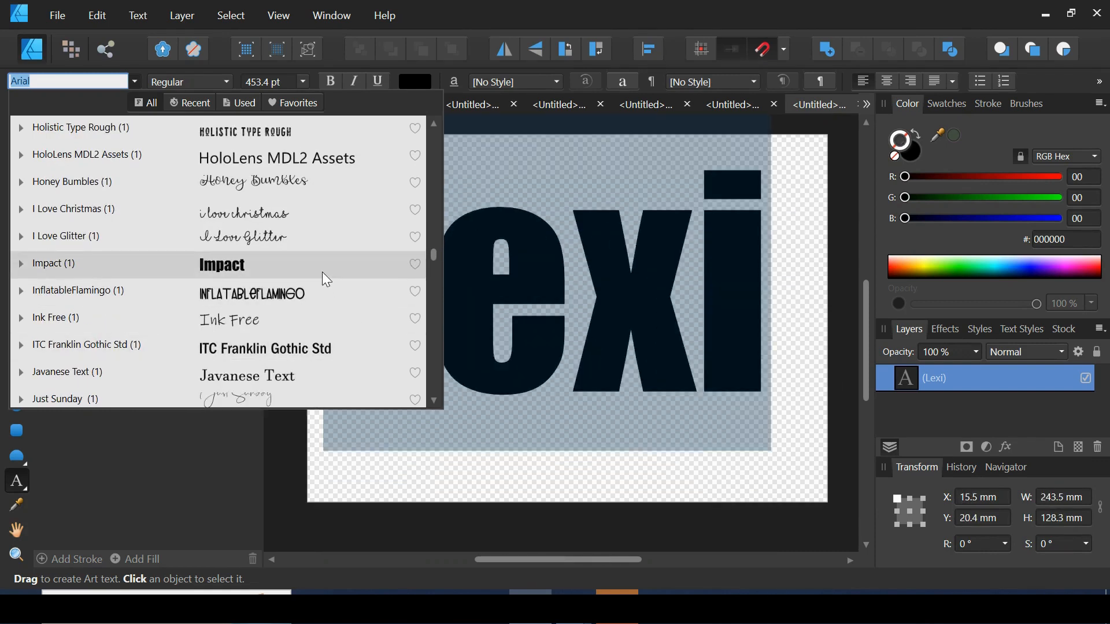
left_click(322, 272)
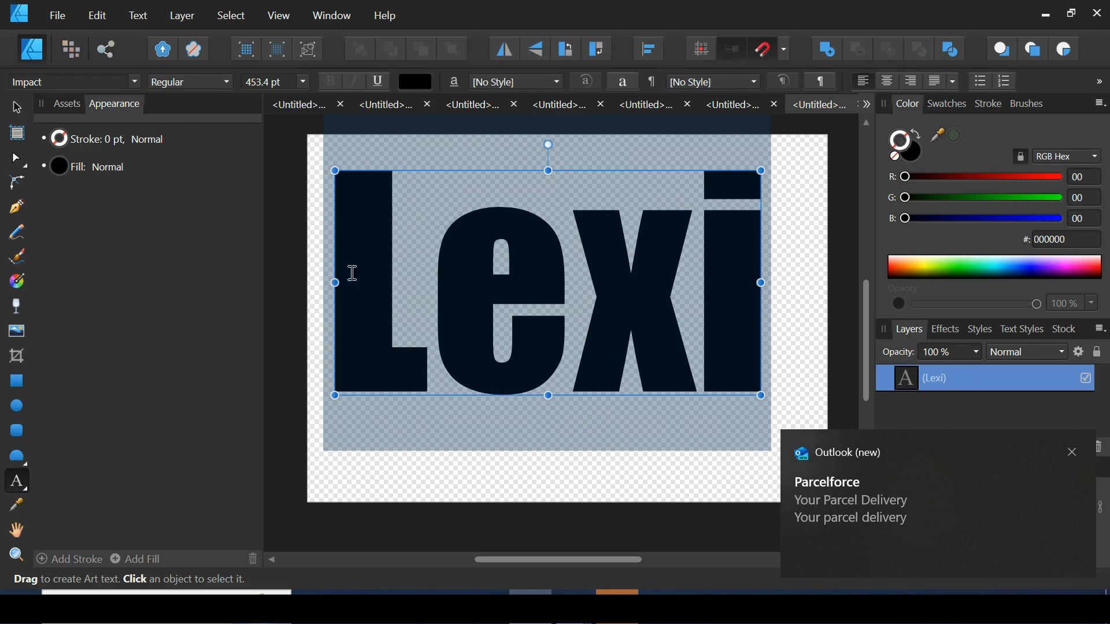
left_click(1073, 453)
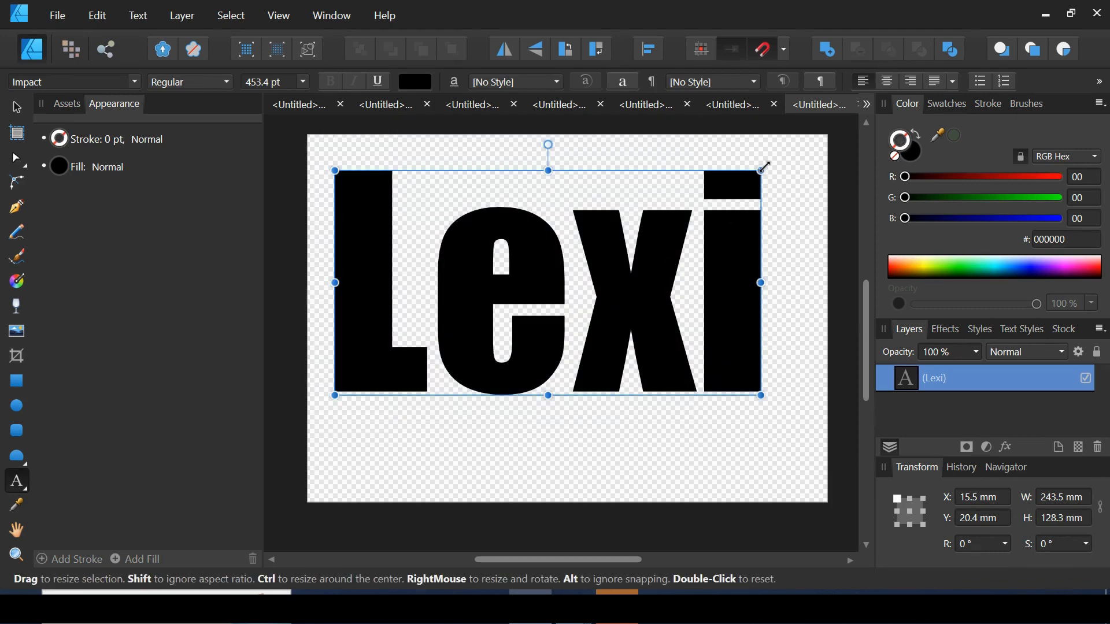
Enlarge the "Lexi" text to about 286 × 151 mm, spanning nearly the page width, and move it to the page's vertical middle.
left_click_drag(763, 168, 814, 145)
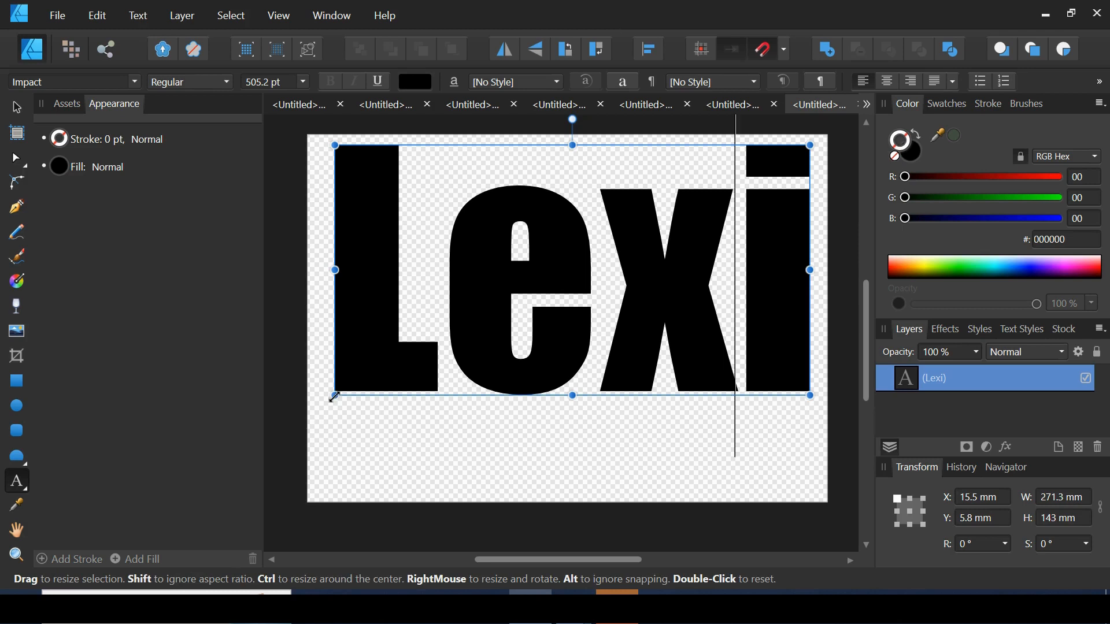
left_click_drag(334, 397, 318, 405)
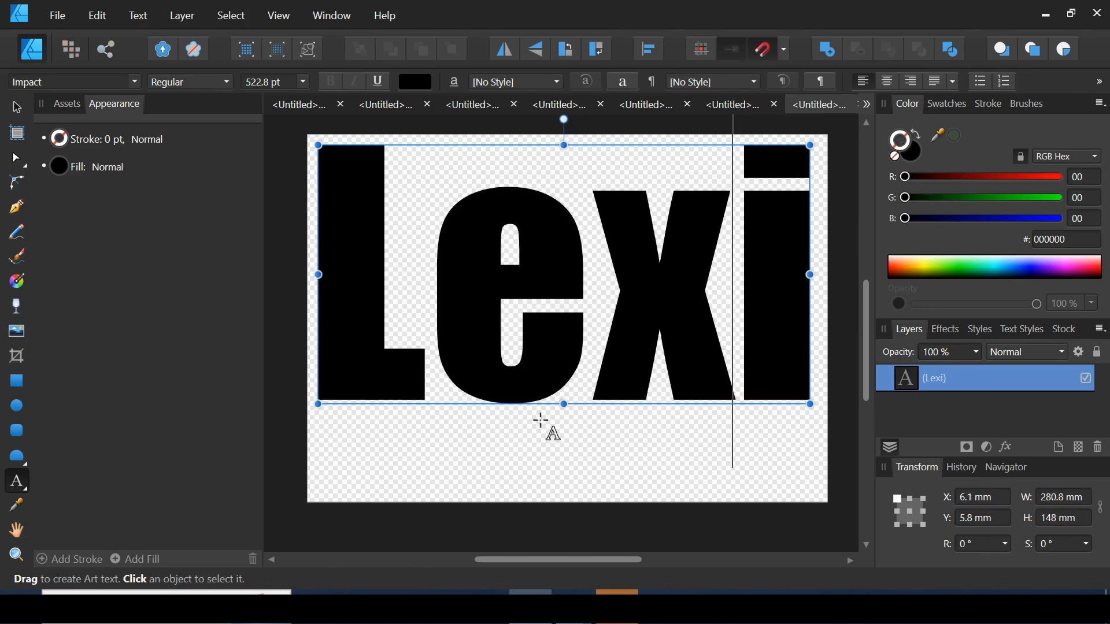
left_click_drag(810, 406, 815, 417)
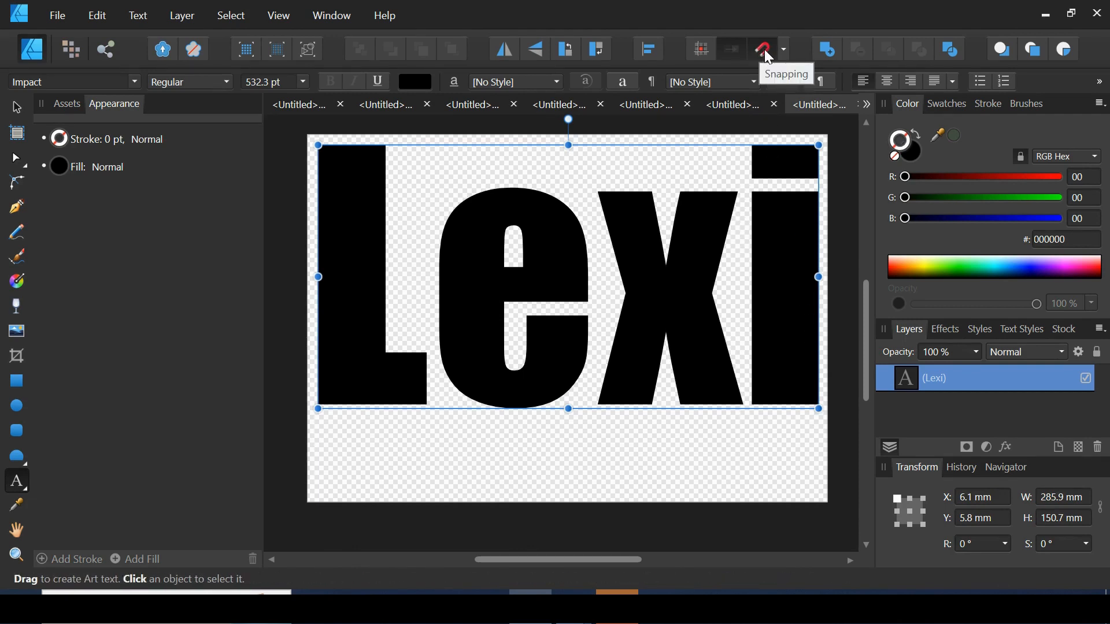
left_click_drag(685, 145, 685, 181)
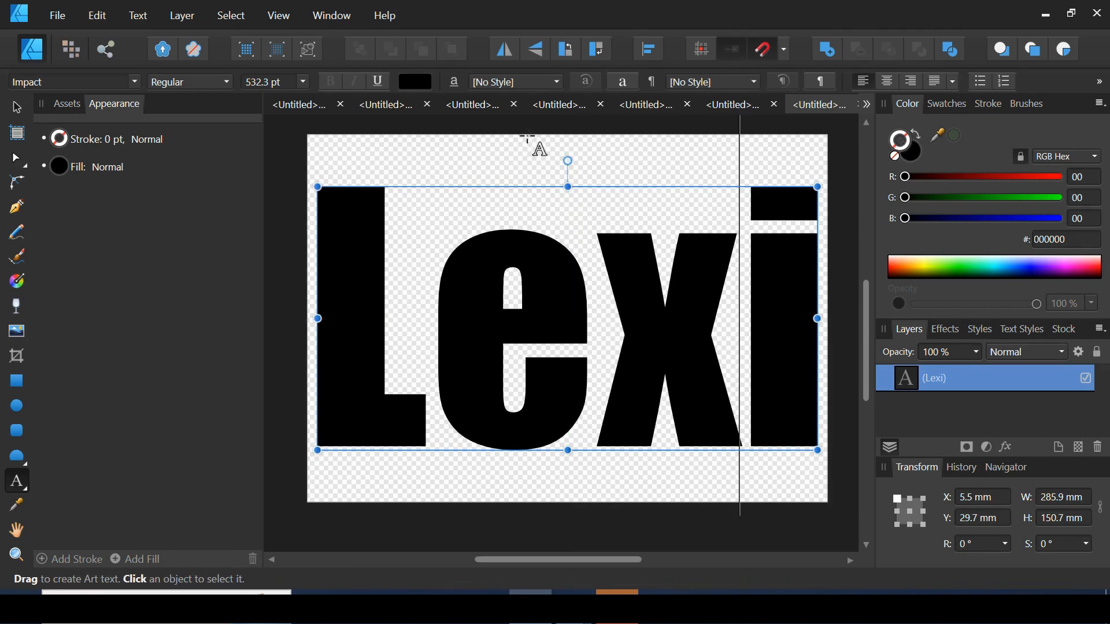
left_click(17, 111)
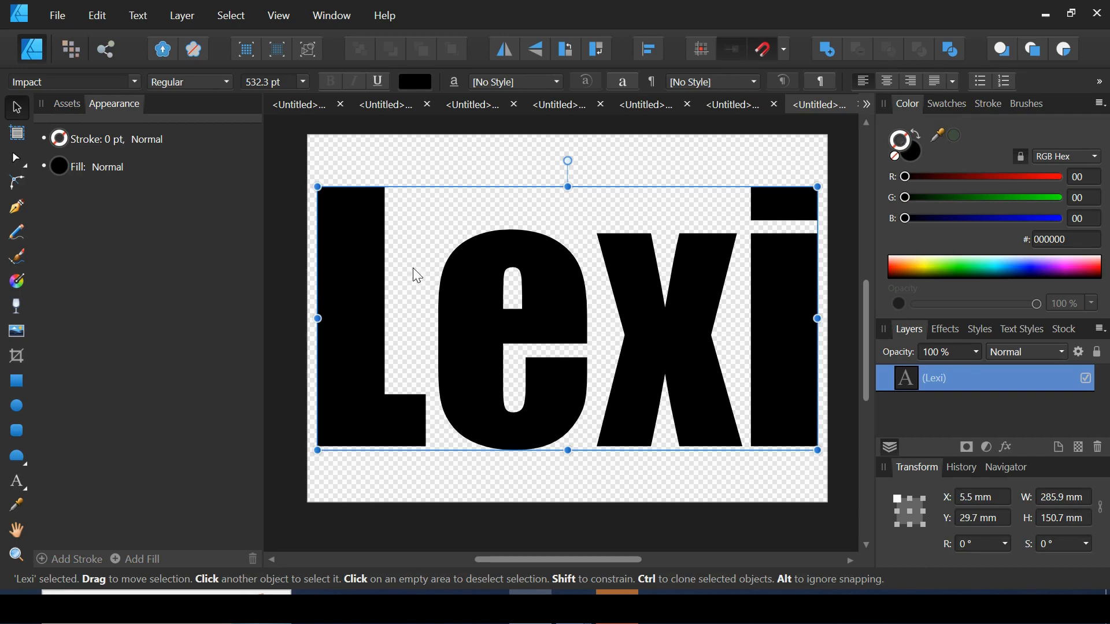
Place the photo "millie" from the Millie folder over the letters L and e, about 128 × 171 mm.
left_click(13, 336)
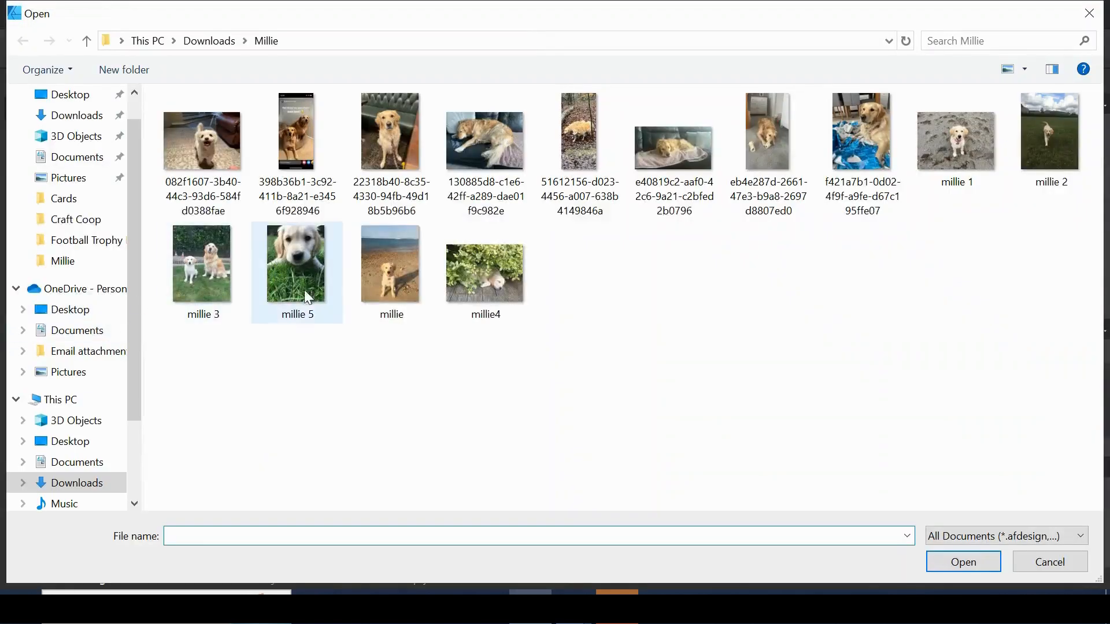
double_click(400, 269)
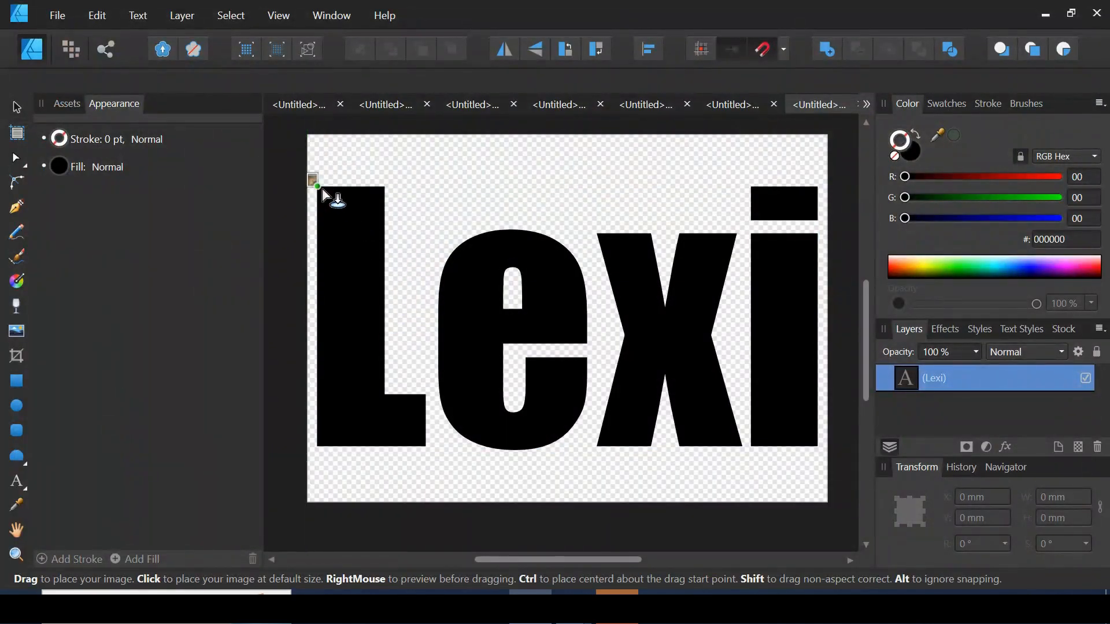
left_click(308, 174)
left_click_drag(427, 434, 465, 524)
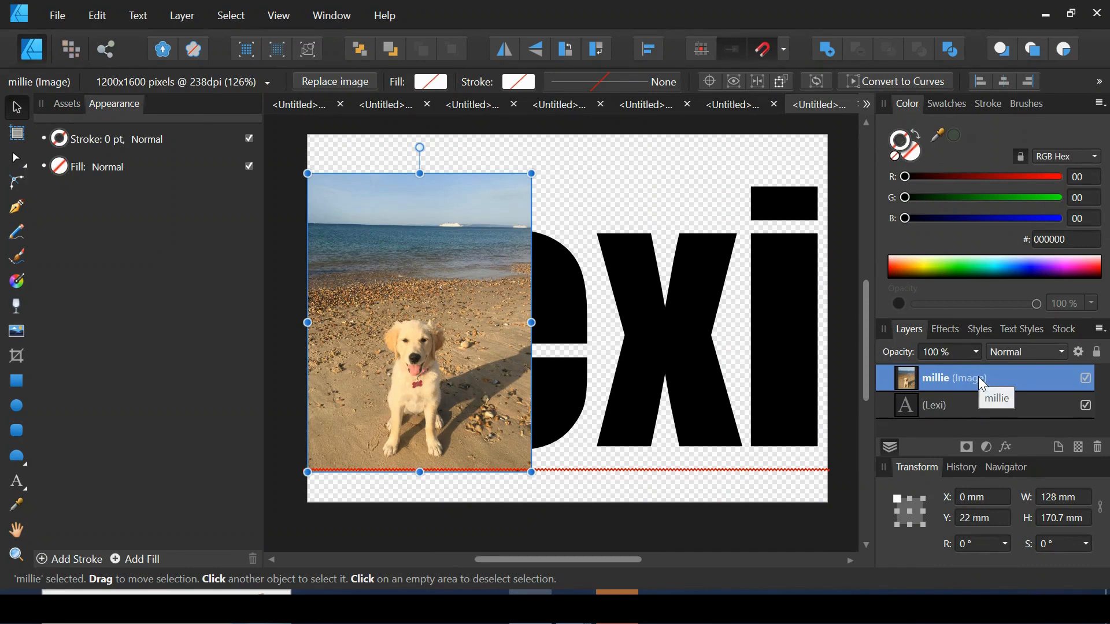
Clip the millie image inside the "Lexi" text layer and expand that layer to show the nested image.
double_click(941, 379)
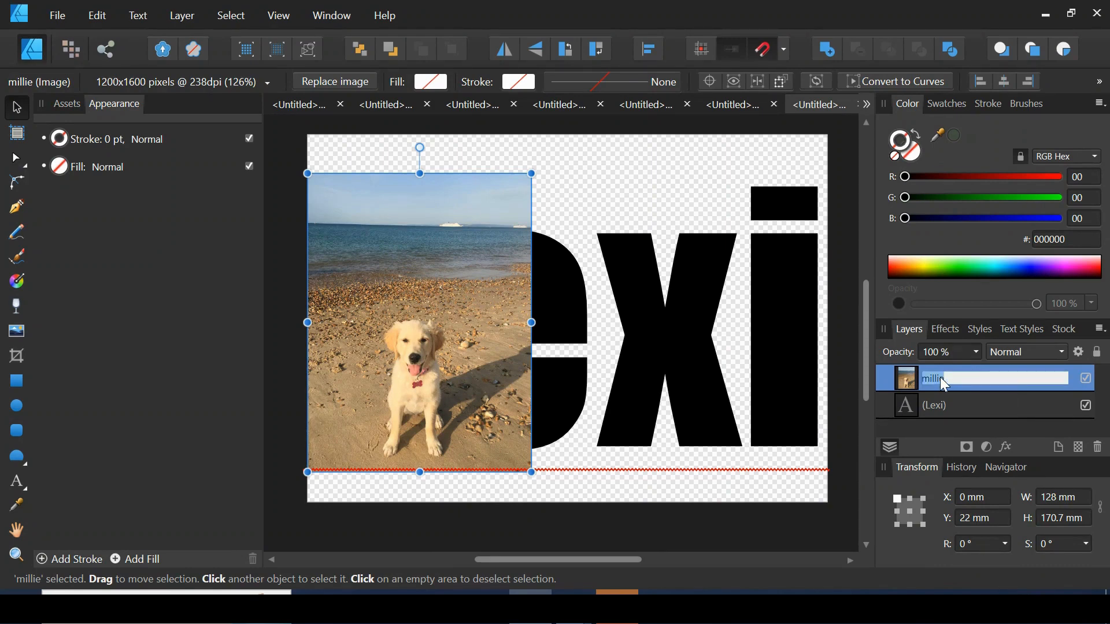
left_click_drag(941, 380, 941, 406)
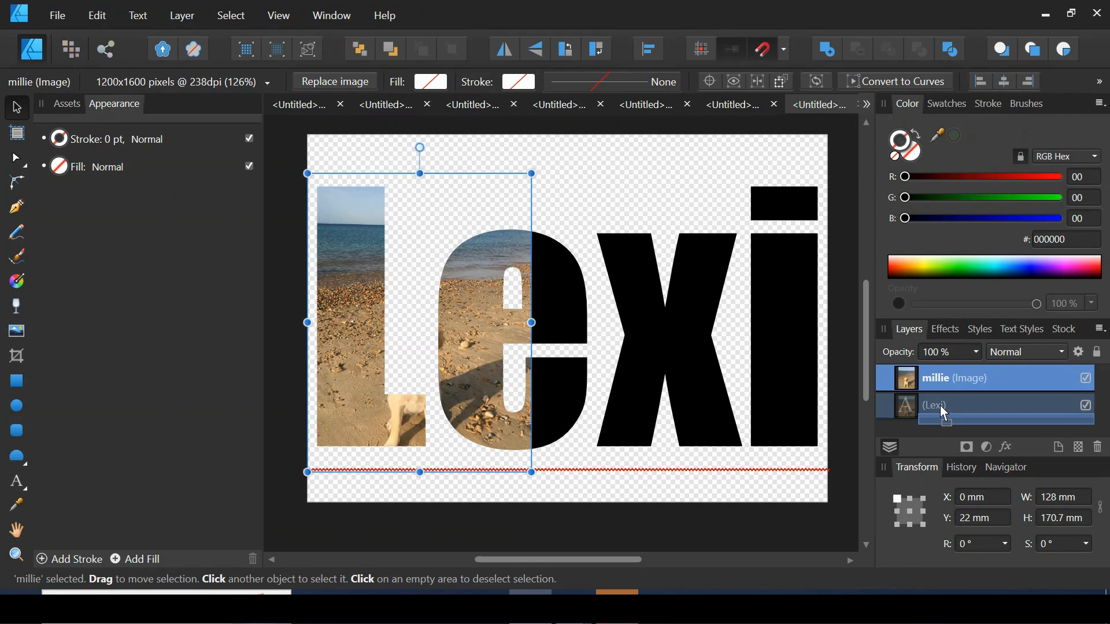
left_click_drag(941, 406, 941, 407)
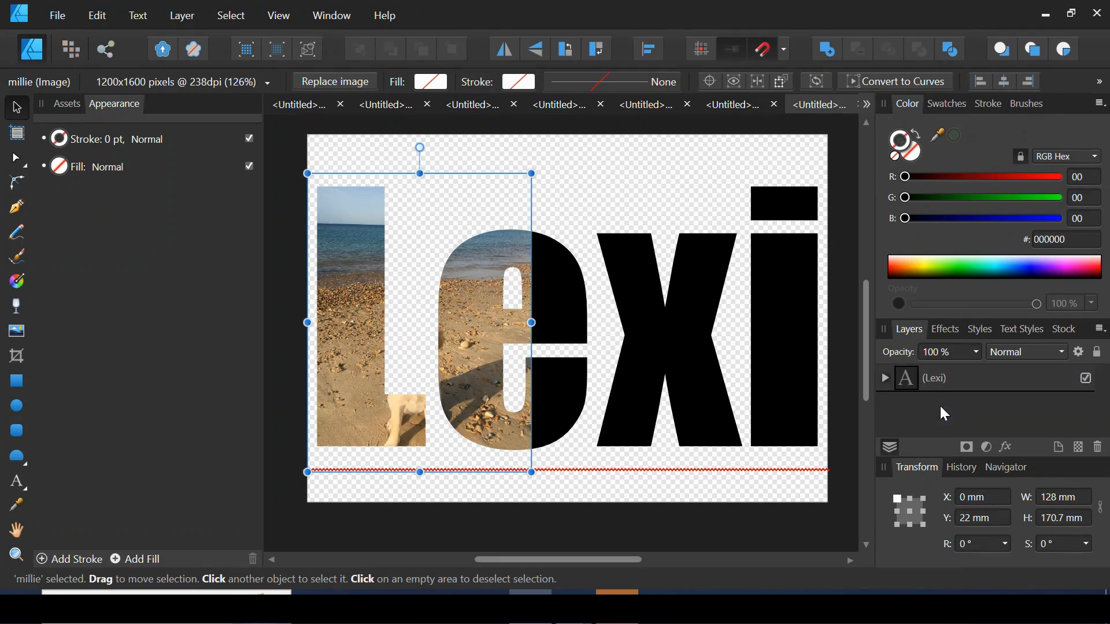
left_click(884, 379)
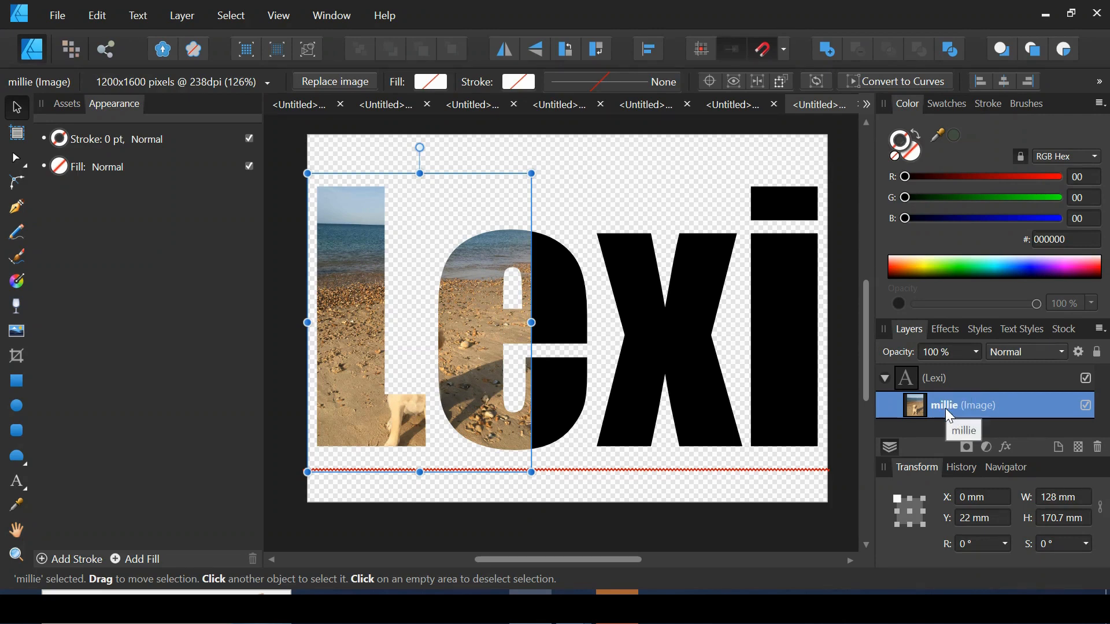
Enlarge the clipped beach photo to about 153 × 204 mm and replace it with the image "millie4".
left_click_drag(533, 473, 604, 512)
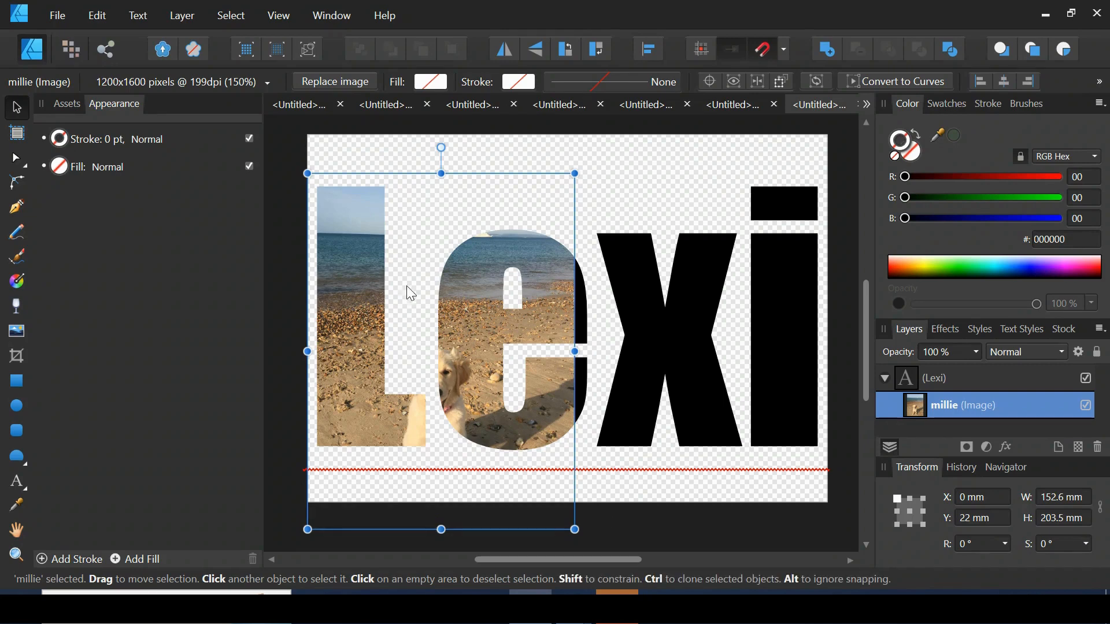
left_click(353, 83)
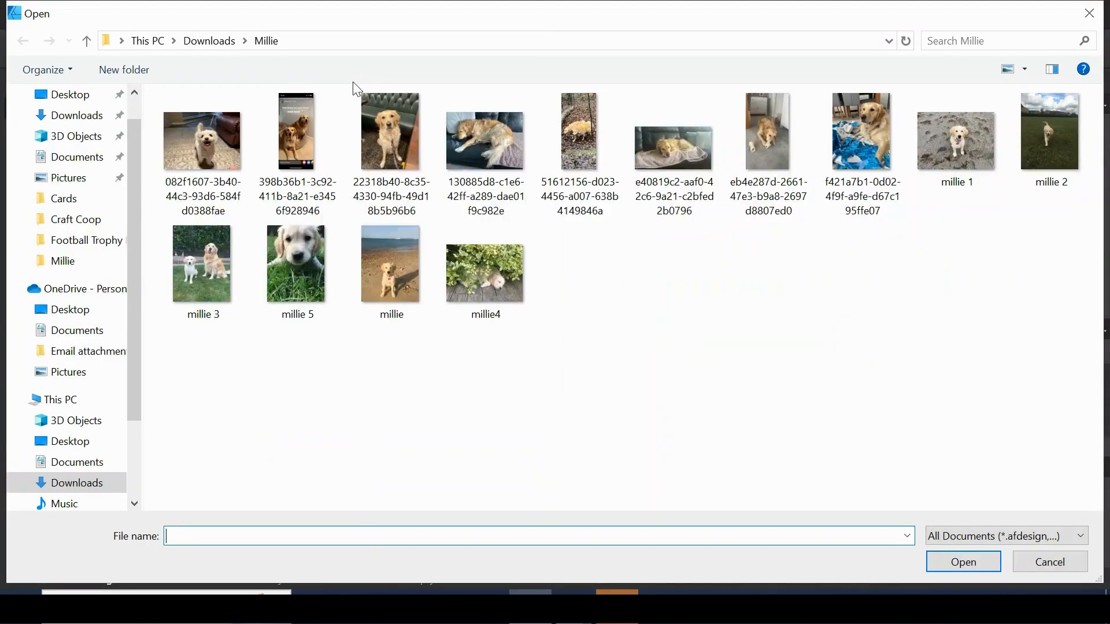
double_click(479, 286)
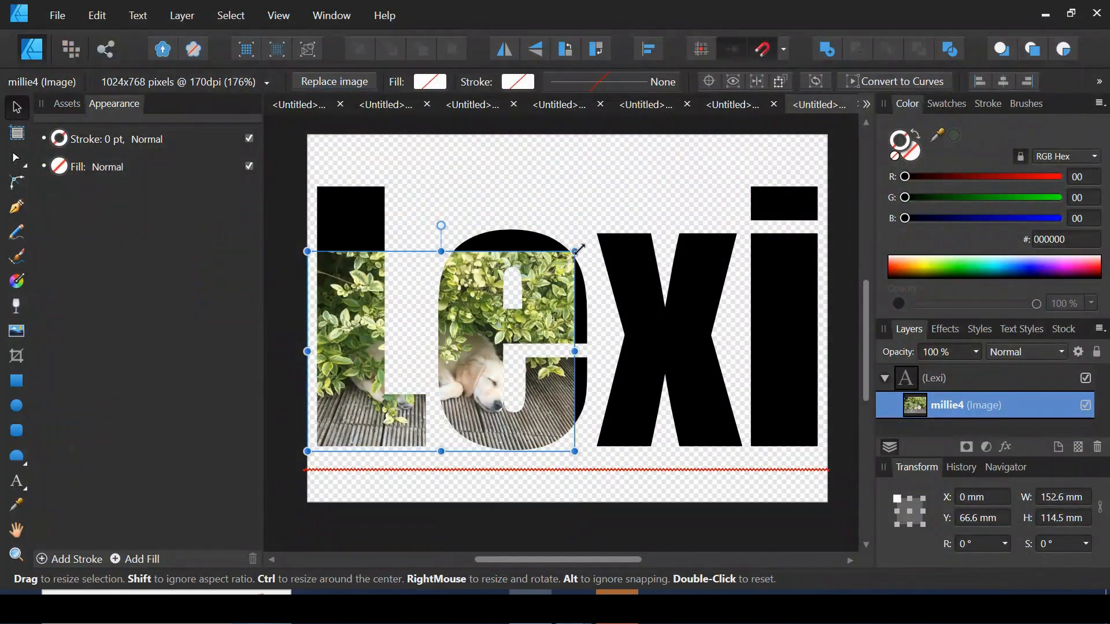
Enlarge the millie4 photo to about 297 × 223 mm and position it across all four letters.
left_click_drag(573, 253, 675, 201)
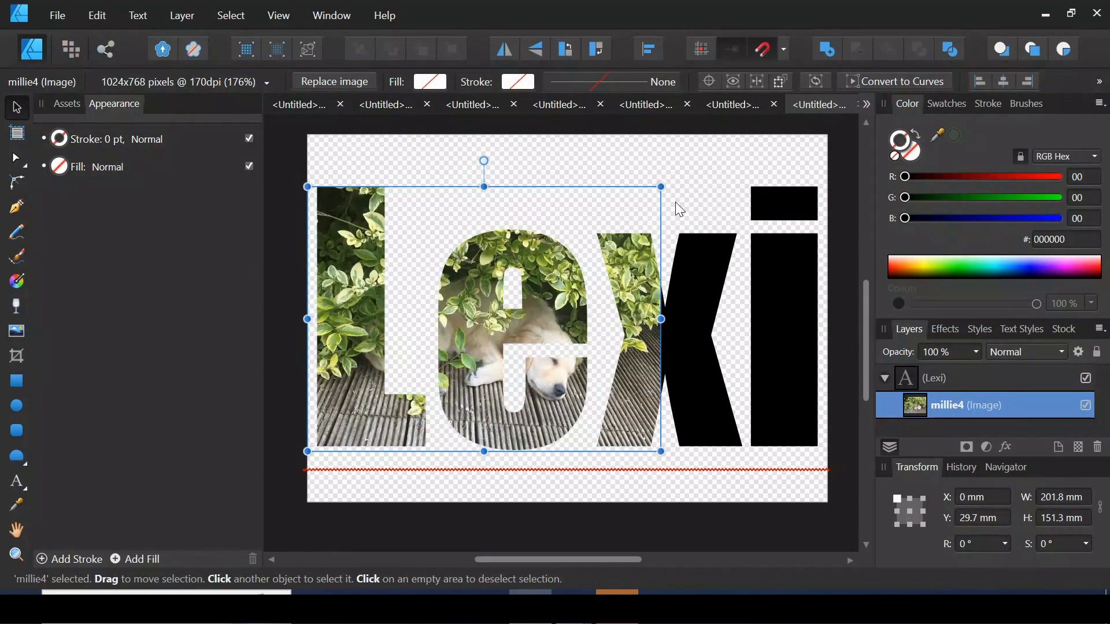
left_click_drag(662, 450, 844, 462)
left_click_drag(750, 374, 759, 313)
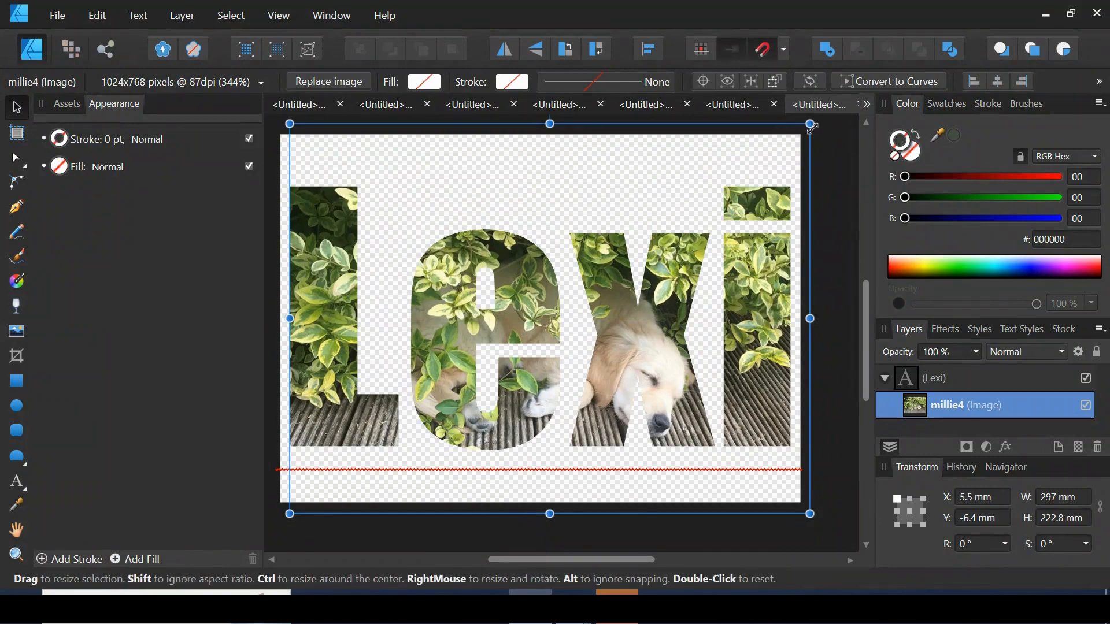
Shrink the millie4 photo to about 215 × 162 mm and position it so the puppy's face falls inside the letter e.
left_click_drag(811, 127, 666, 230)
left_click_drag(484, 322, 460, 281)
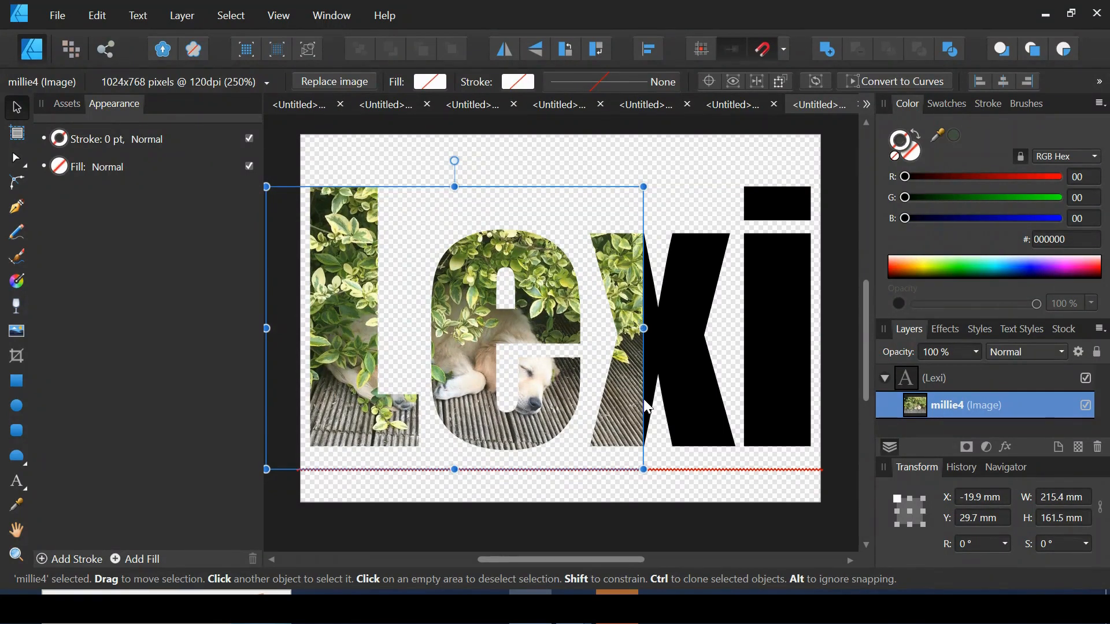
Crop the millie4 photo on both sides with the Vector Crop Tool so that it fills only the letter e.
left_click(19, 356)
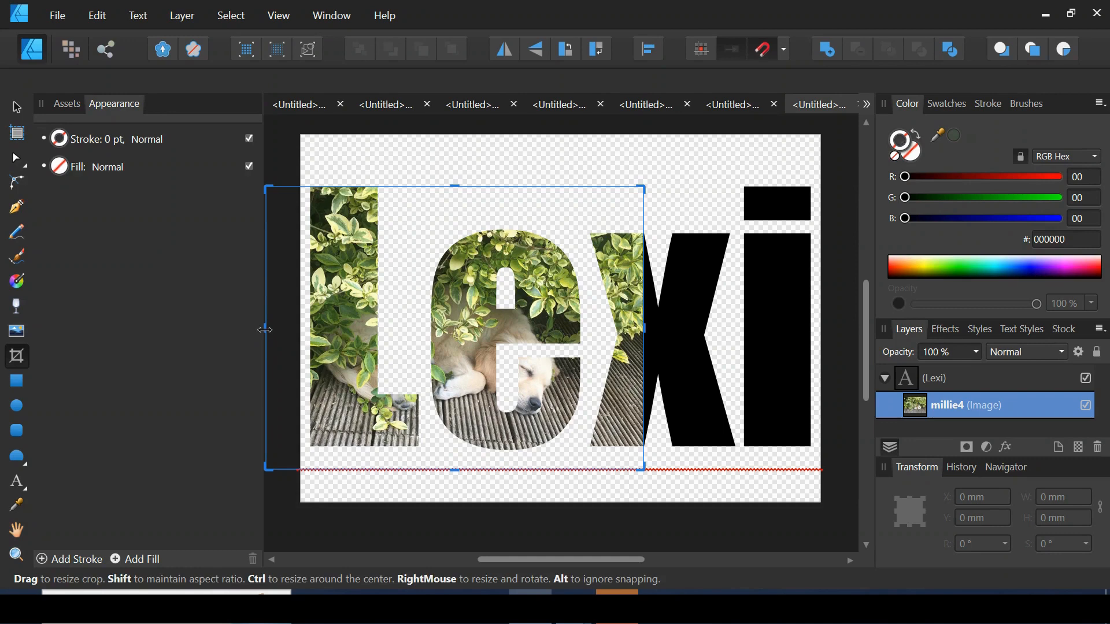
left_click_drag(265, 329, 421, 334)
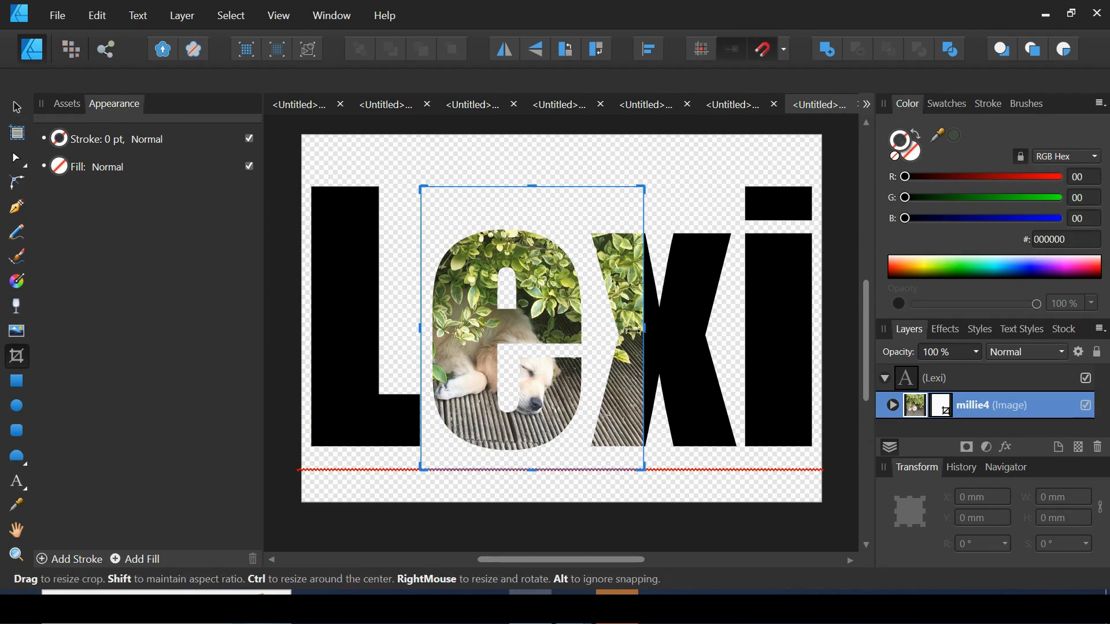
left_click_drag(646, 332, 592, 333)
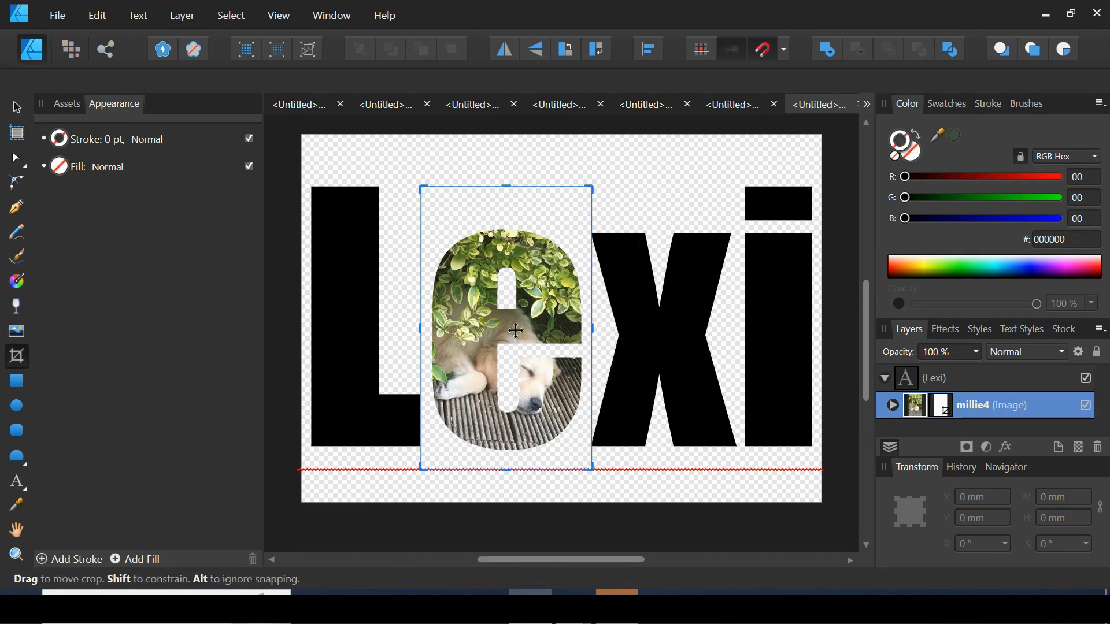
Place the image "millie 2" over the letter L at about 129 × 173 mm.
left_click(18, 105)
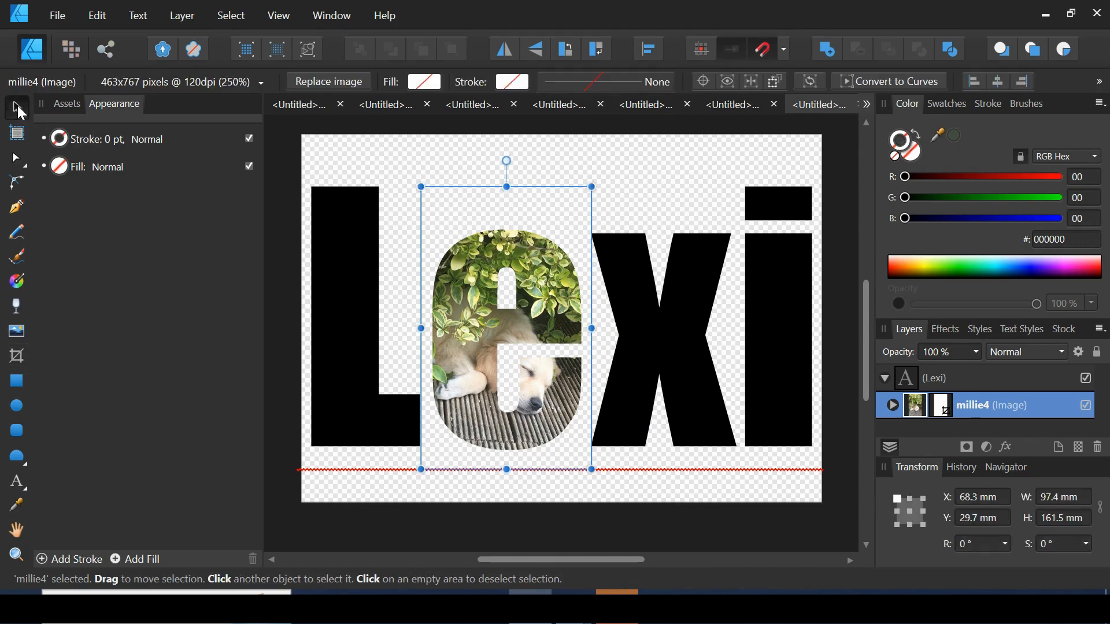
left_click(661, 191)
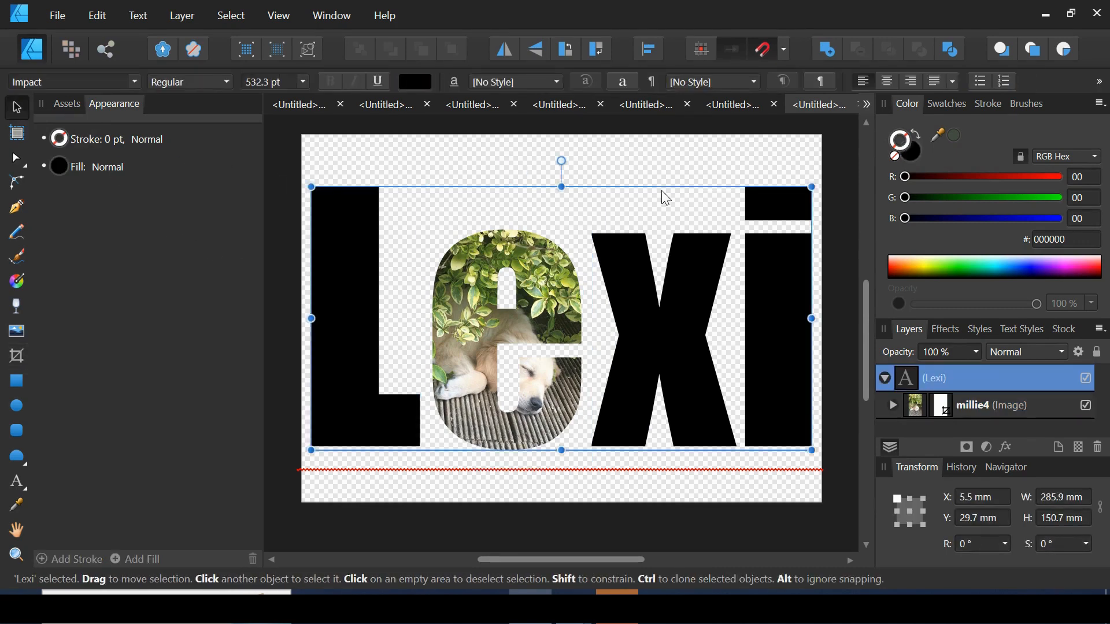
left_click(373, 171)
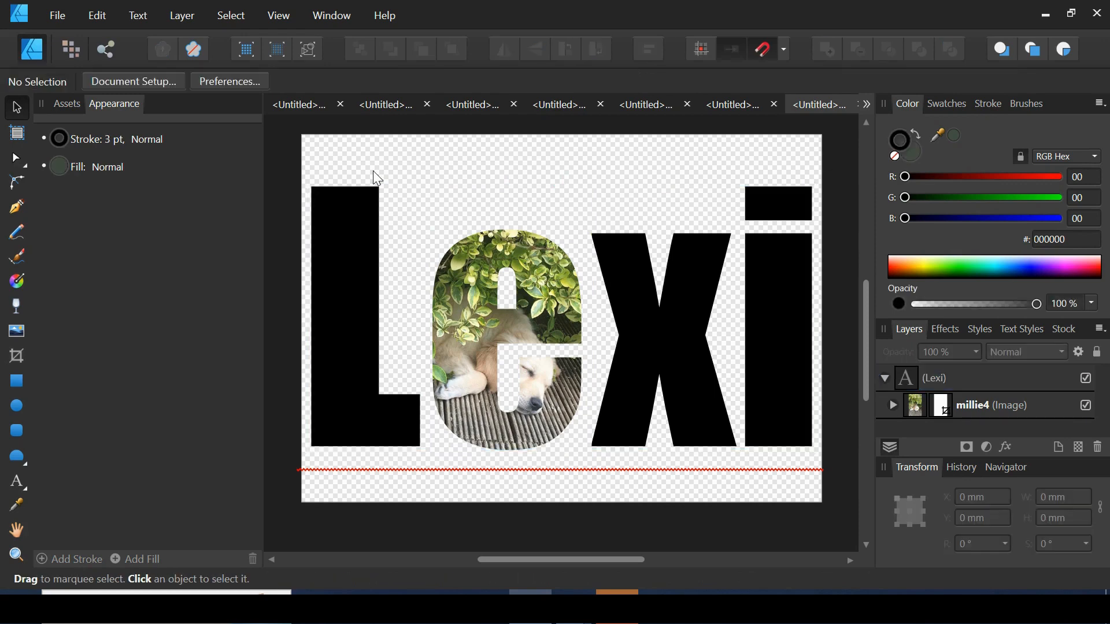
left_click(19, 334)
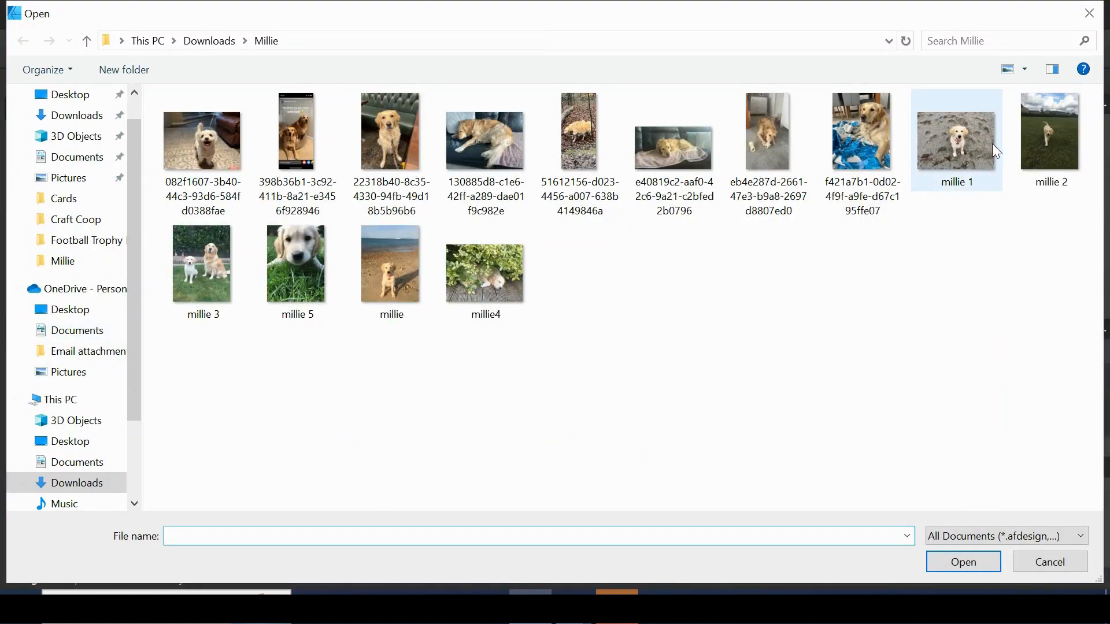
left_click(1050, 139)
double_click(1049, 137)
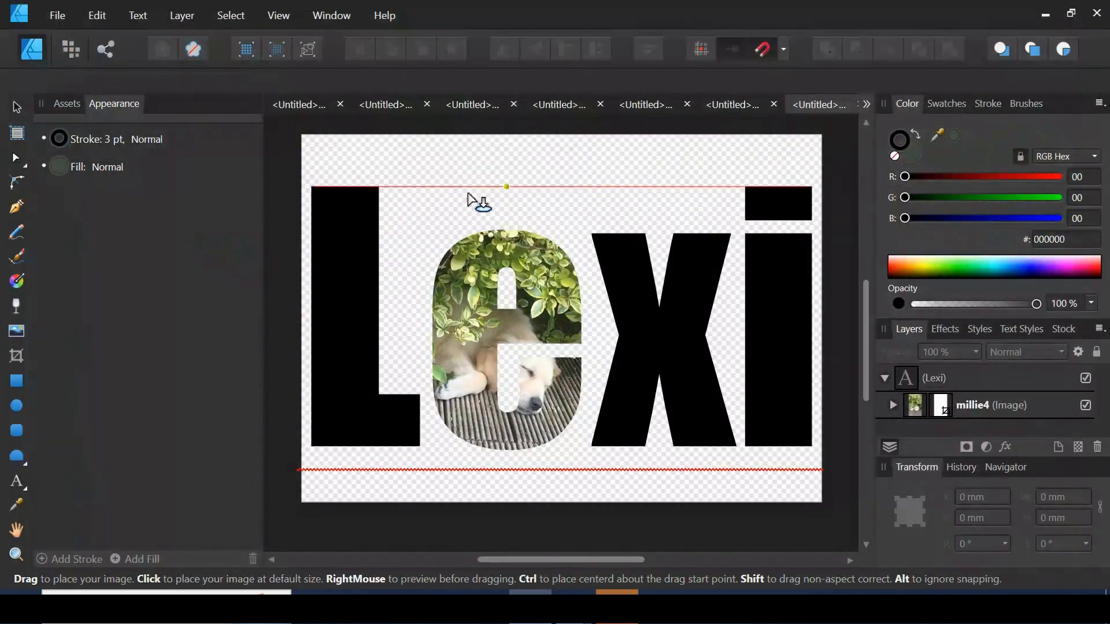
left_click_drag(312, 211, 373, 550)
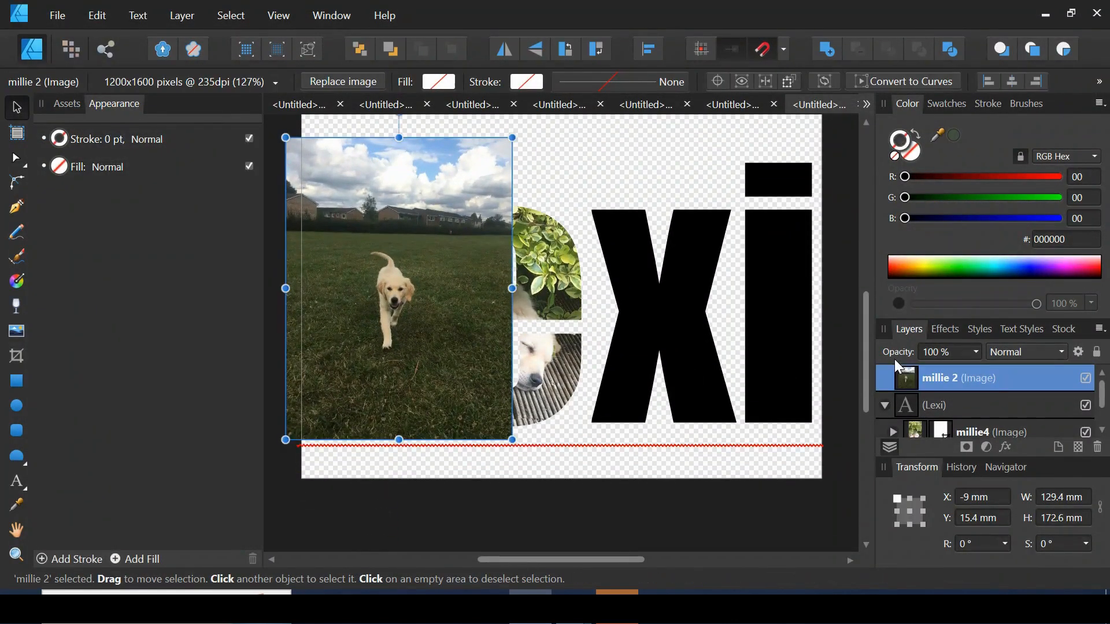
Clip the millie 2 photo inside the Lexi text with the puppy in the L, and crop it to that letter.
left_click_drag(954, 376, 956, 410)
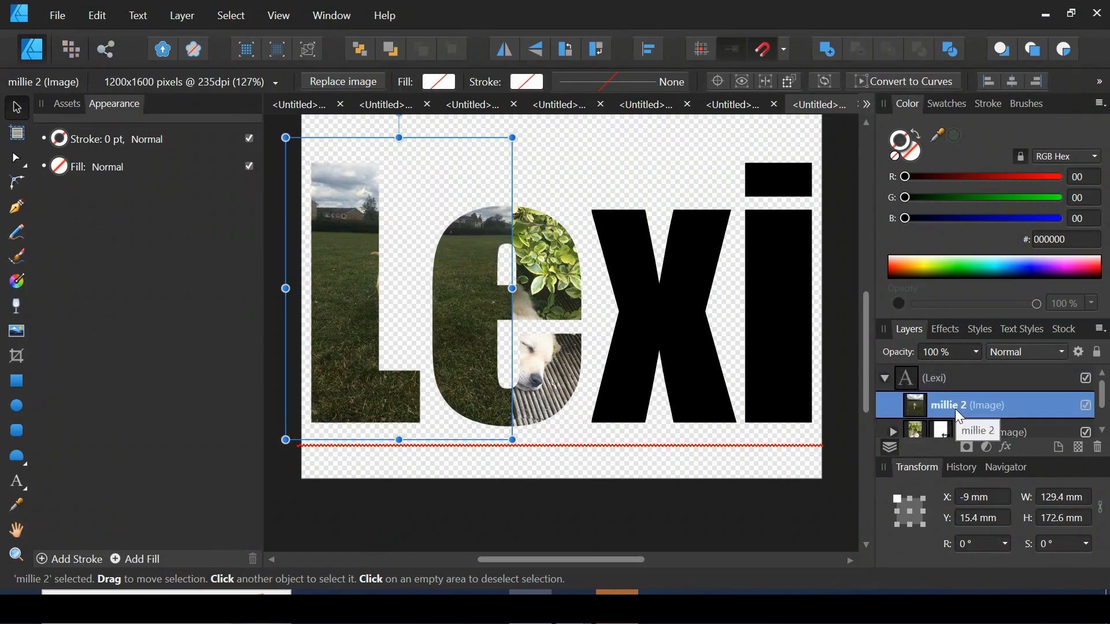
left_click_drag(389, 283, 347, 287)
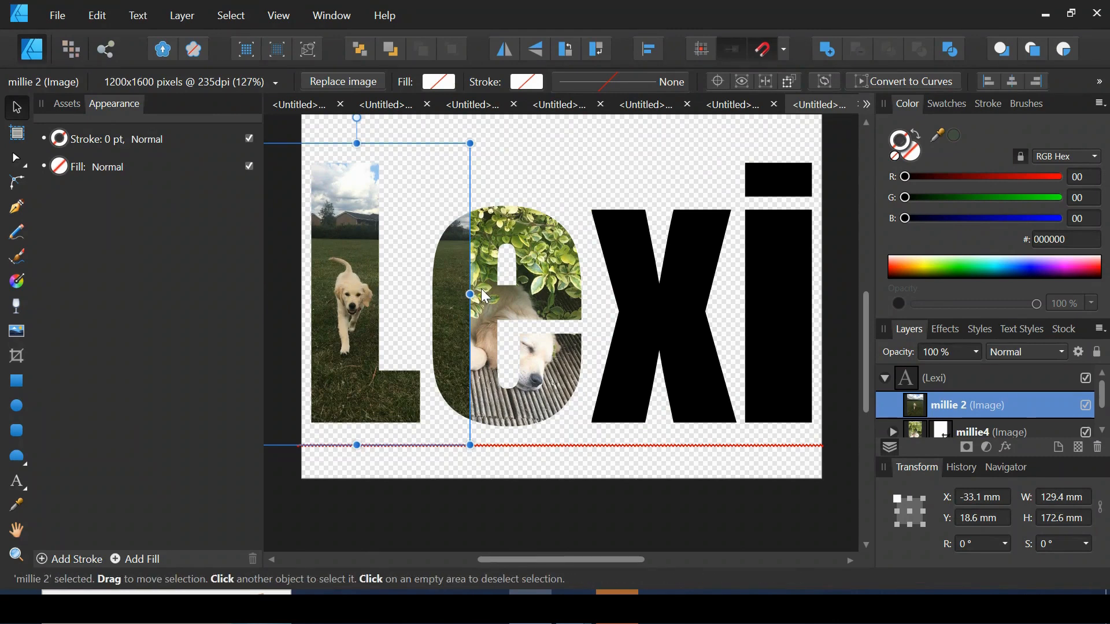
left_click(17, 356)
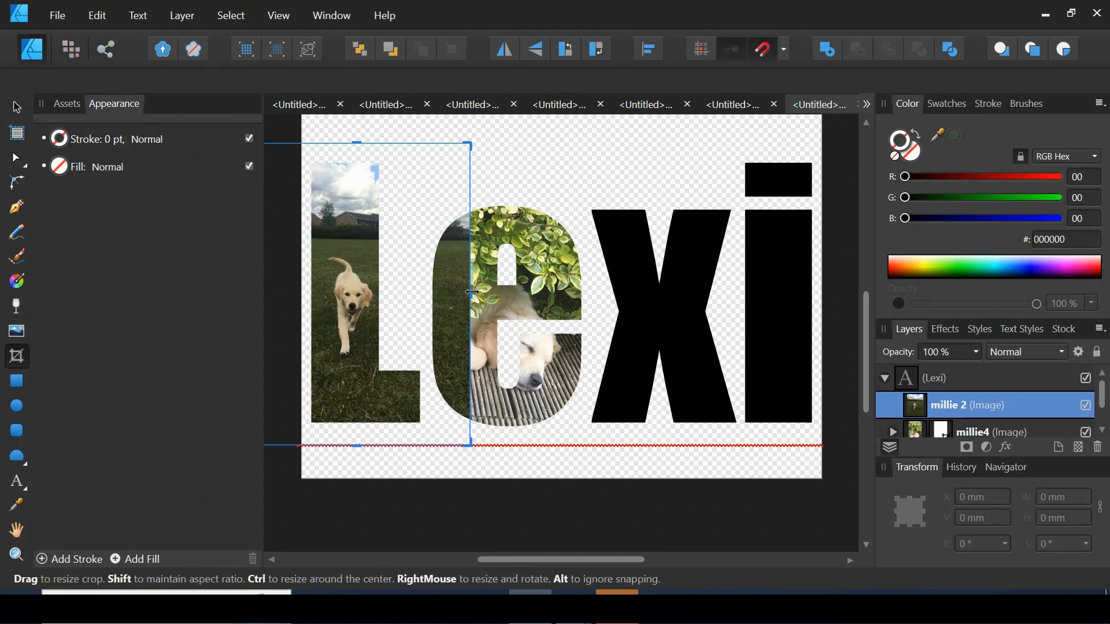
left_click_drag(469, 293, 423, 294)
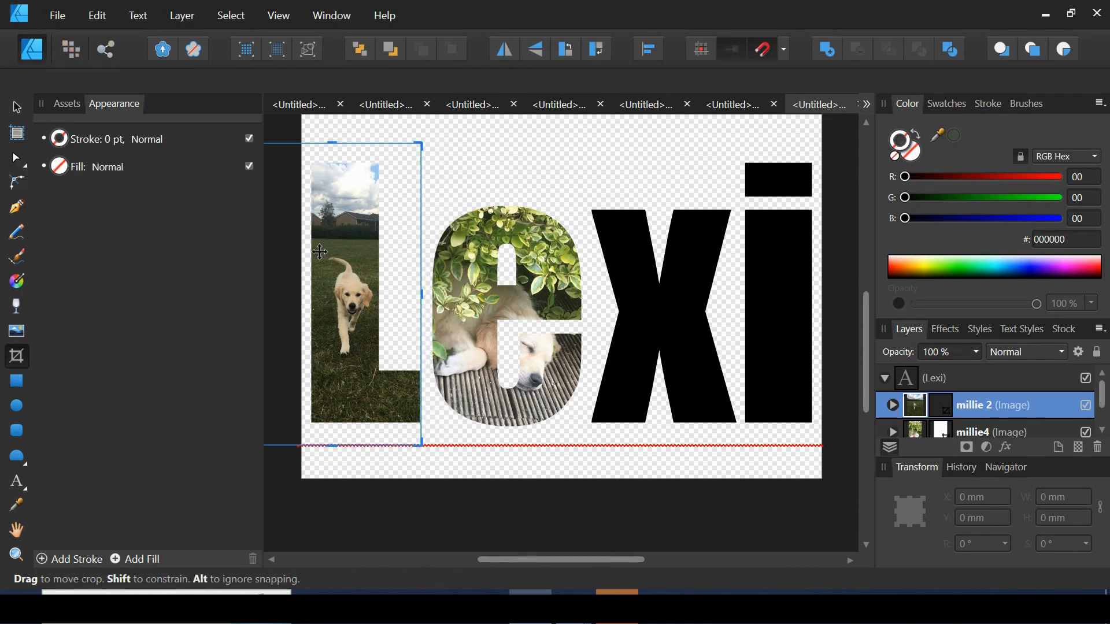
left_click(16, 109)
Delete both clipped photos, millie 2 and millie4, from inside the Lexi text.
left_click(503, 167)
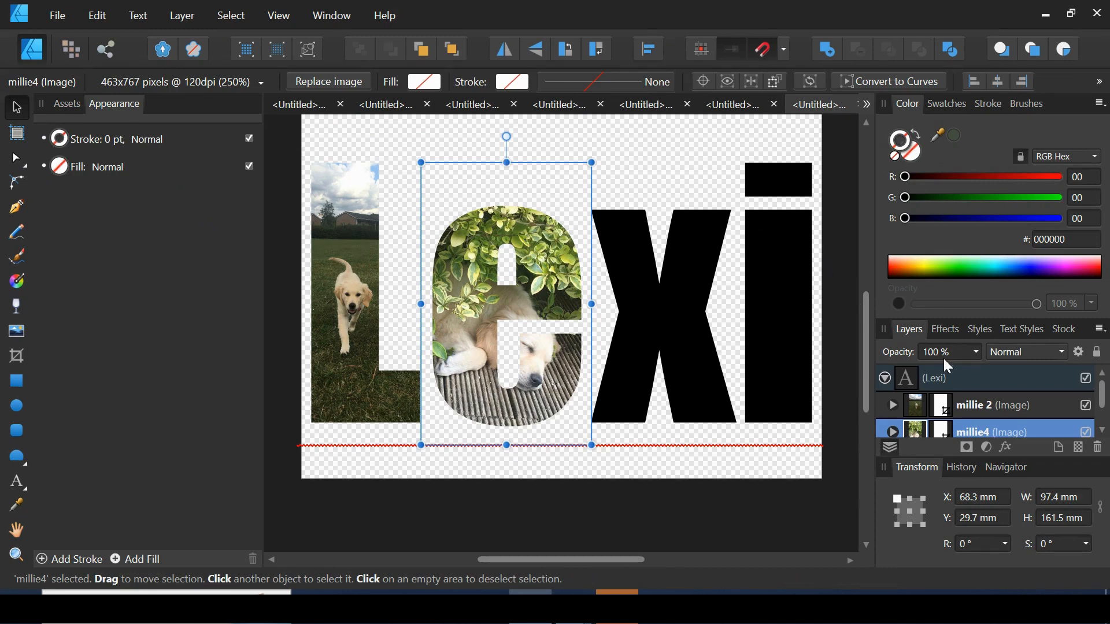
left_click(983, 414)
key("Delete")
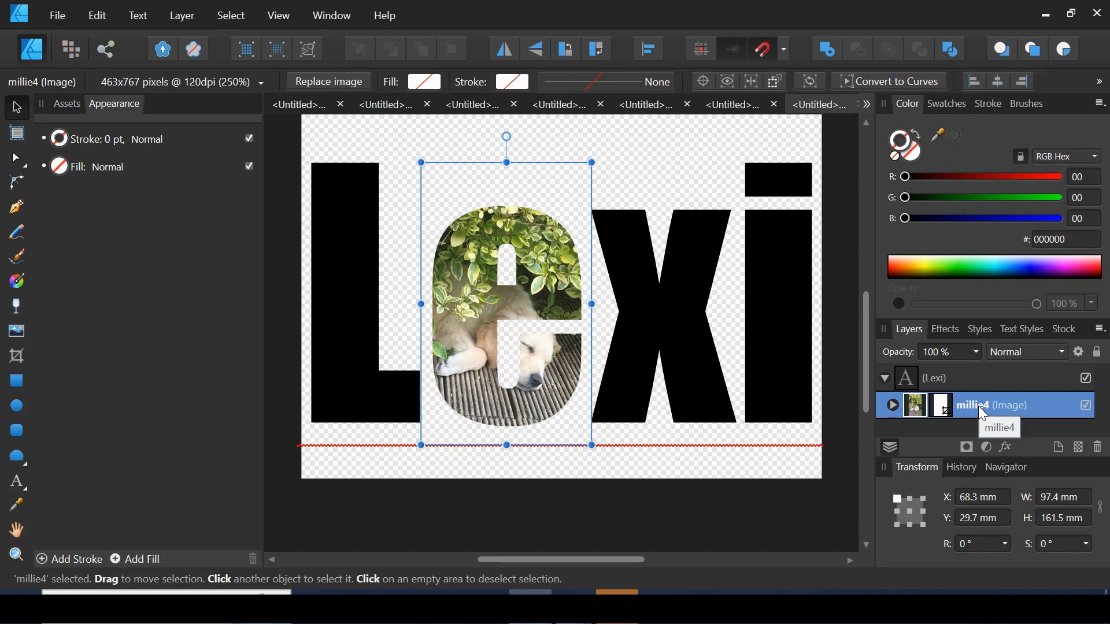
key("Delete")
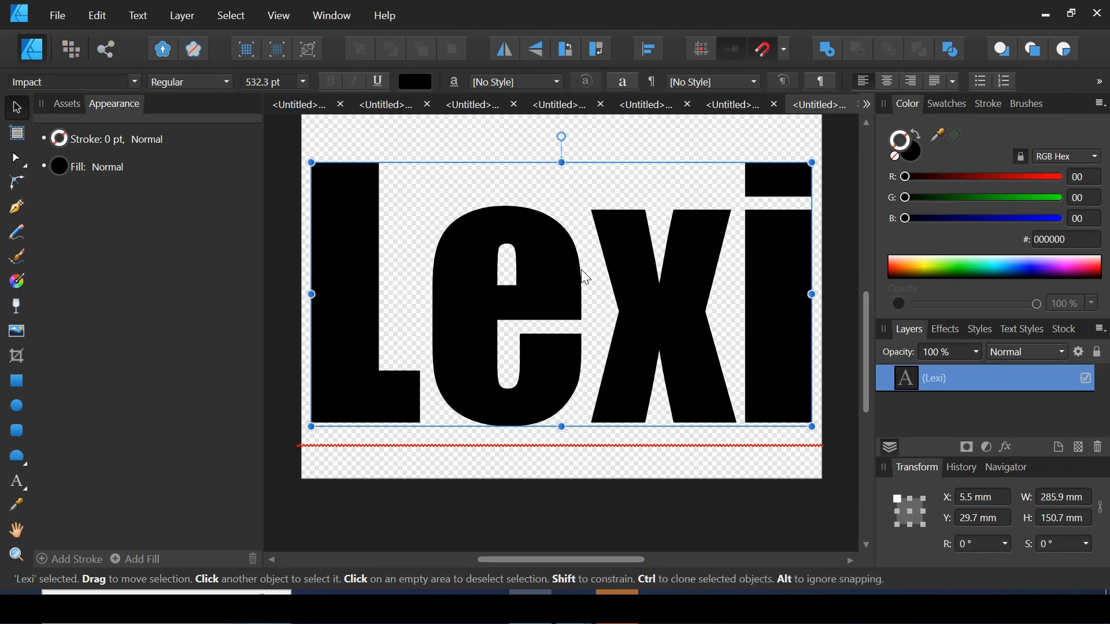
Convert the Lexi text to curves and go through the separate letter shapes in its group.
right_click(593, 325)
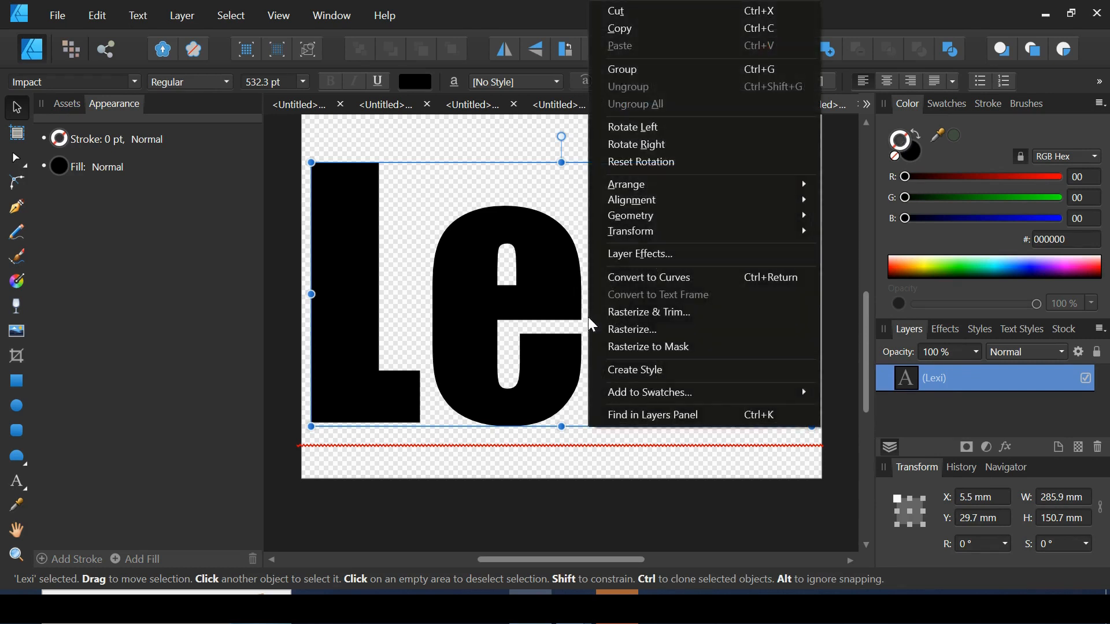
left_click(638, 283)
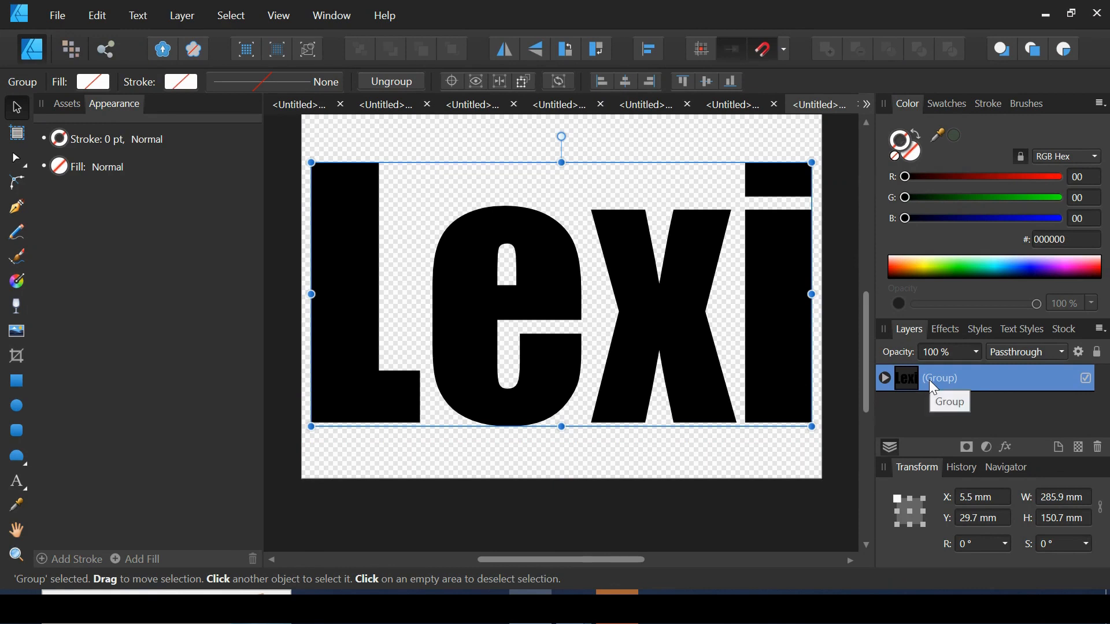
left_click(885, 379)
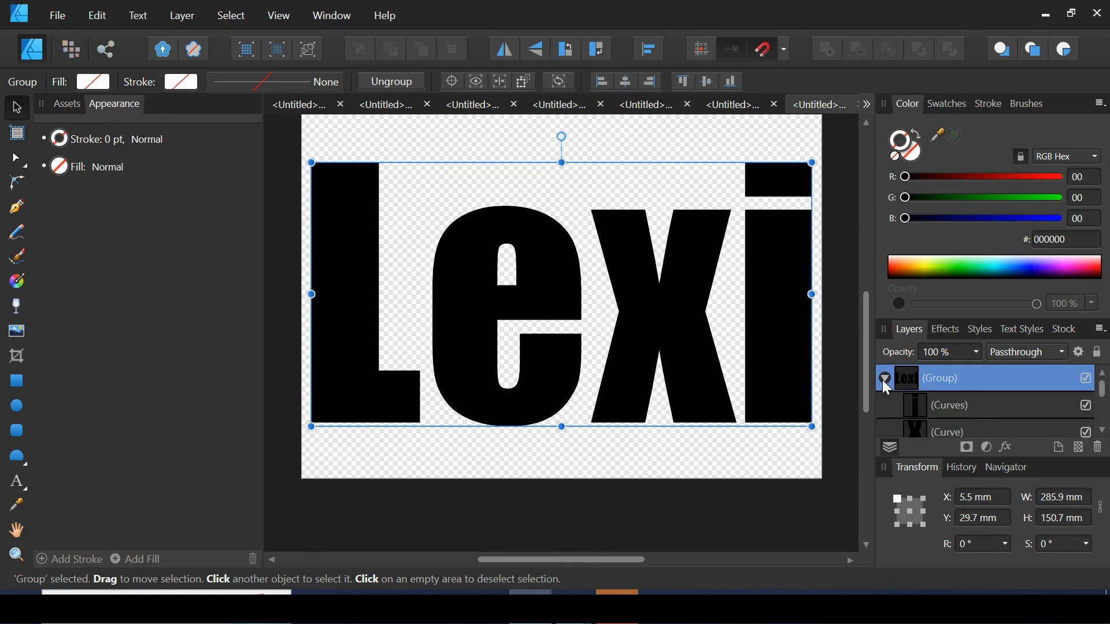
left_click(964, 411)
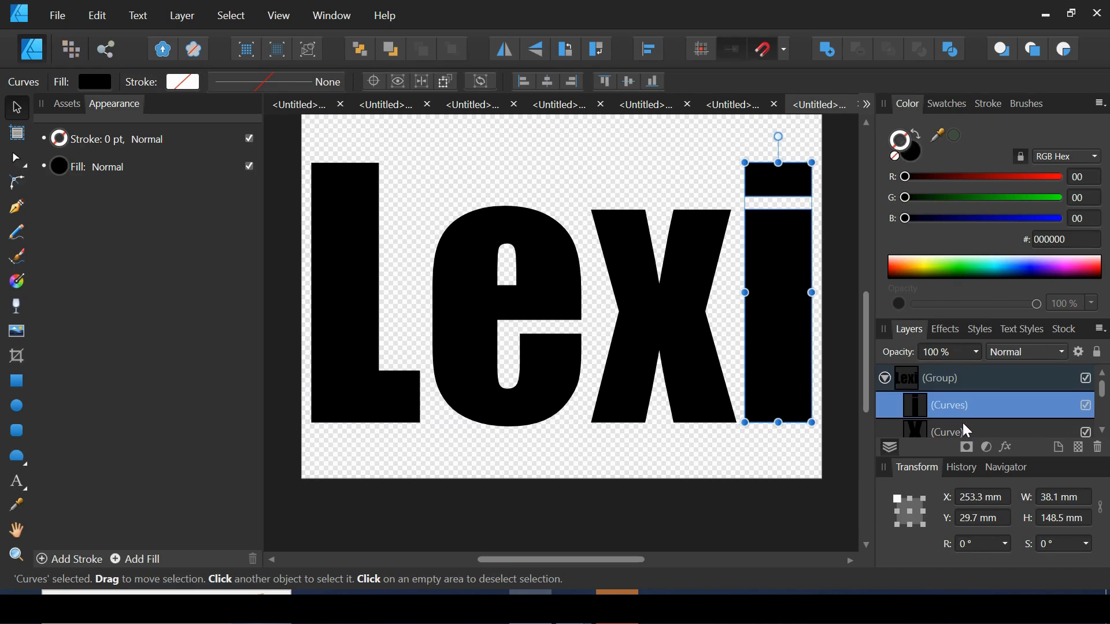
left_click(963, 423)
left_click(963, 423)
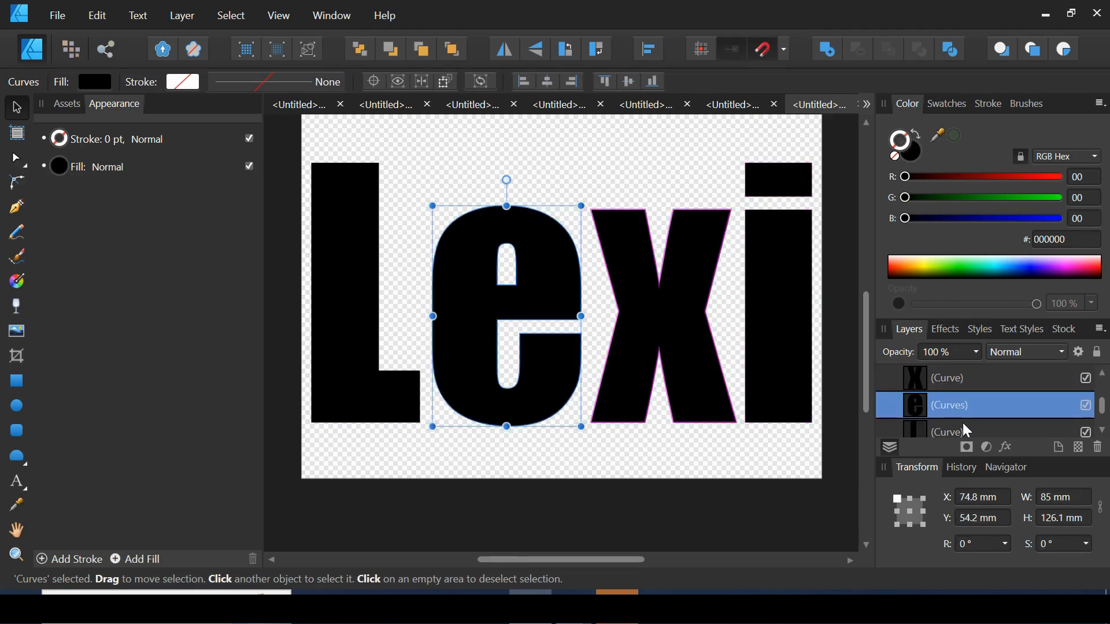
Select the letter L curve and place the image "millie 2" over it at about 120 × 160 mm.
left_click(963, 424)
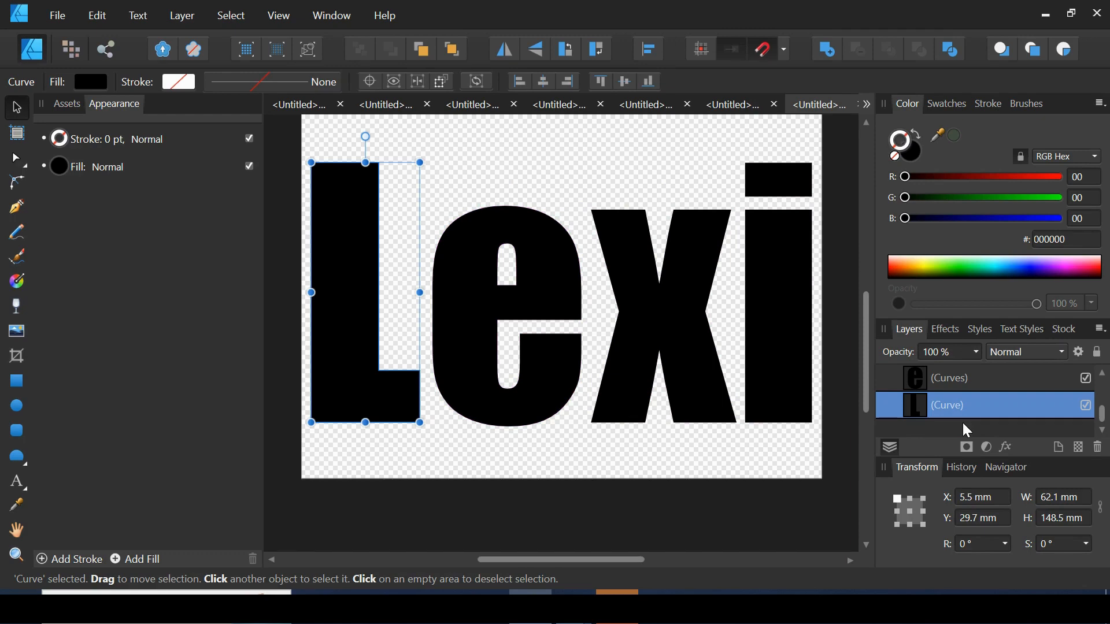
left_click(16, 334)
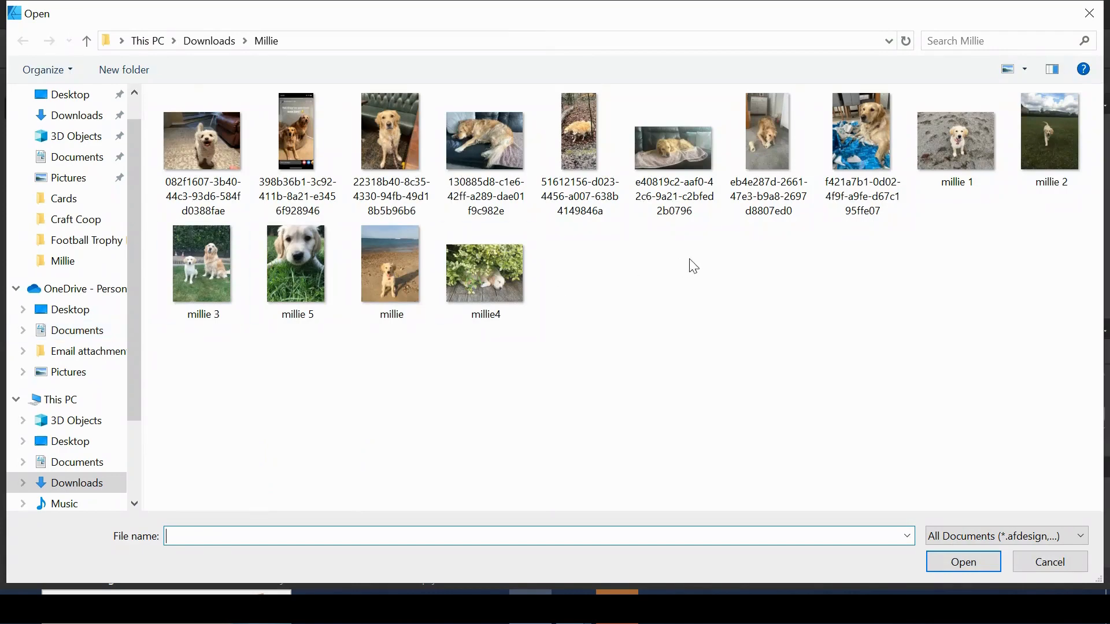
double_click(1030, 107)
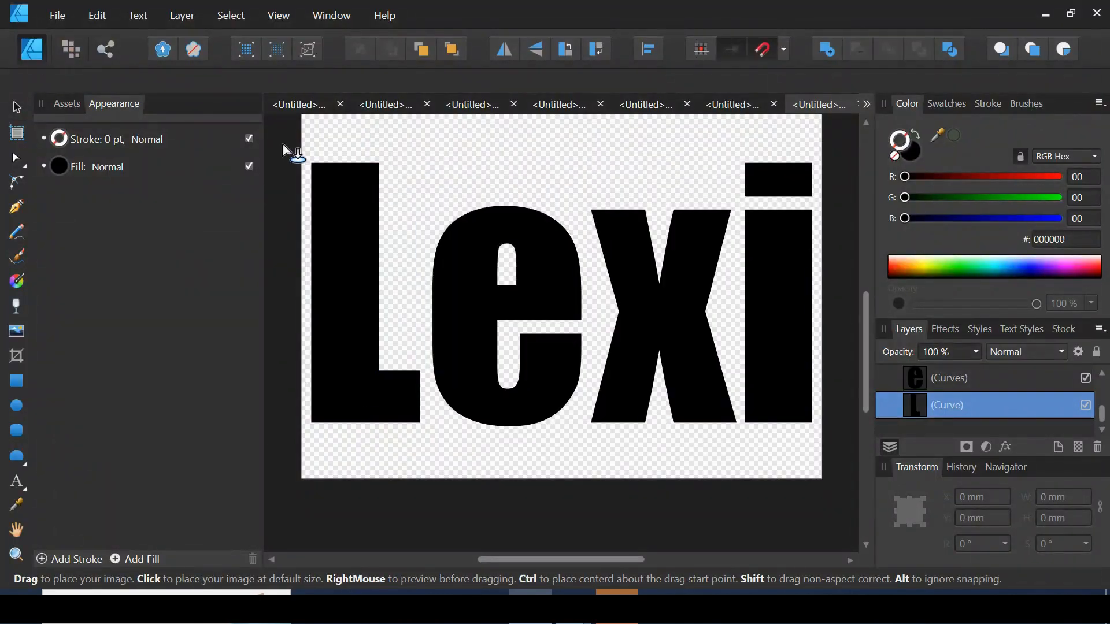
left_click_drag(283, 143, 389, 487)
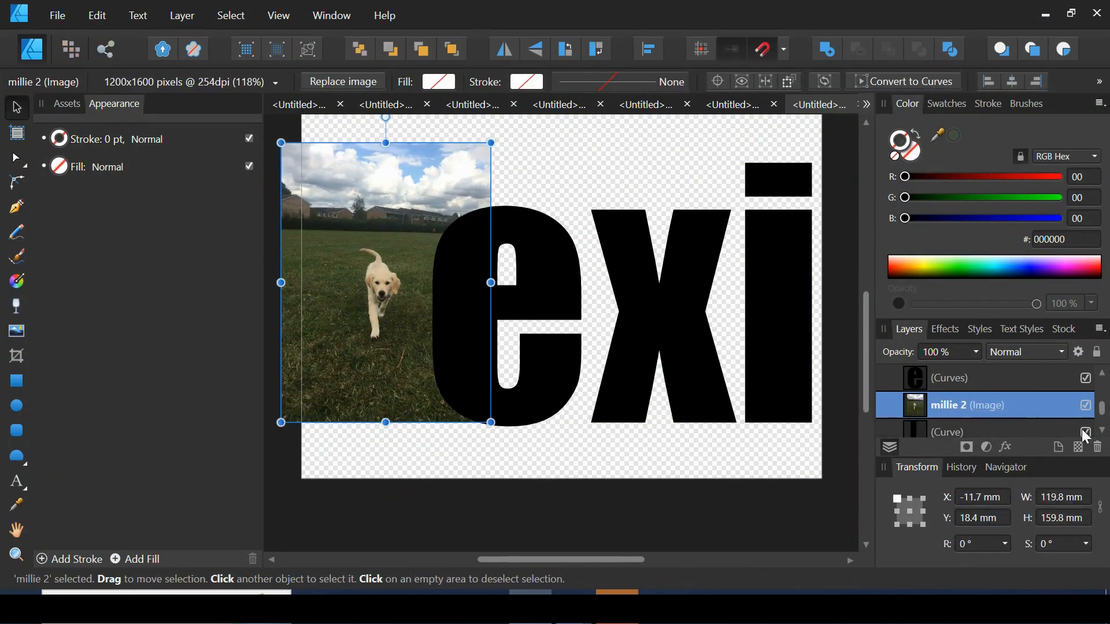
Clip the millie 2 photo inside the L curve and shift it until the puppy sits in the letter's stem.
left_click(1103, 431)
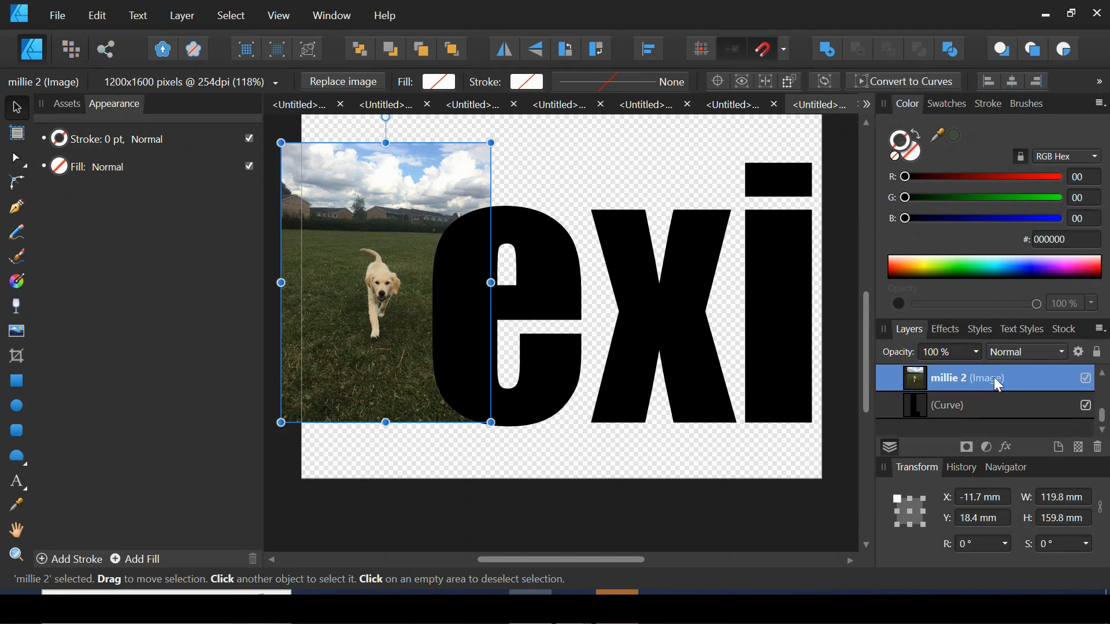
left_click_drag(994, 377, 999, 413)
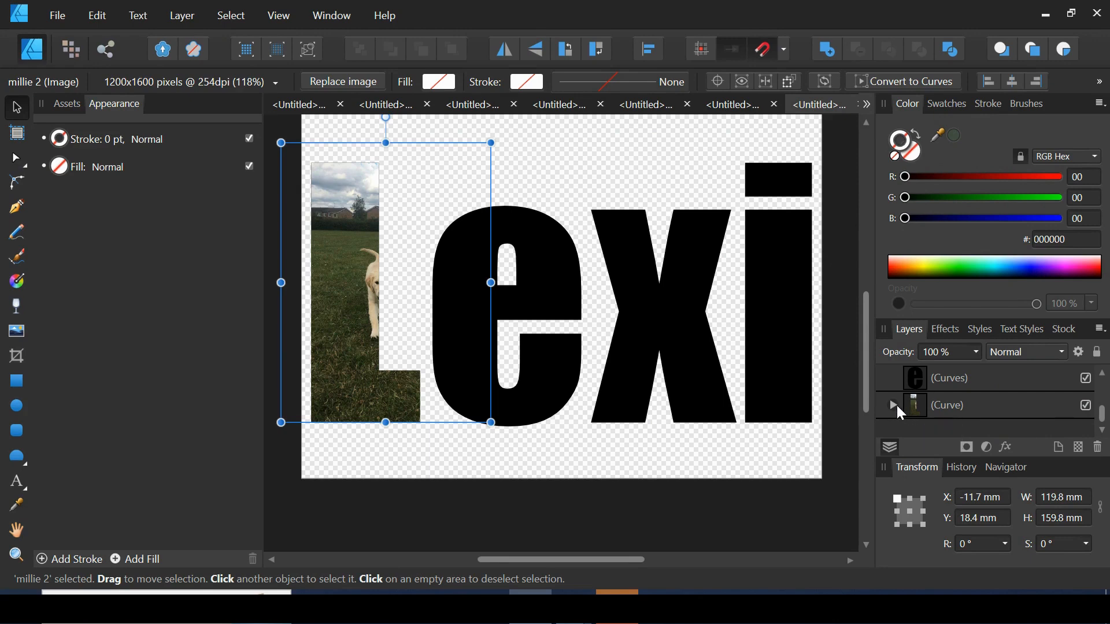
left_click(895, 405)
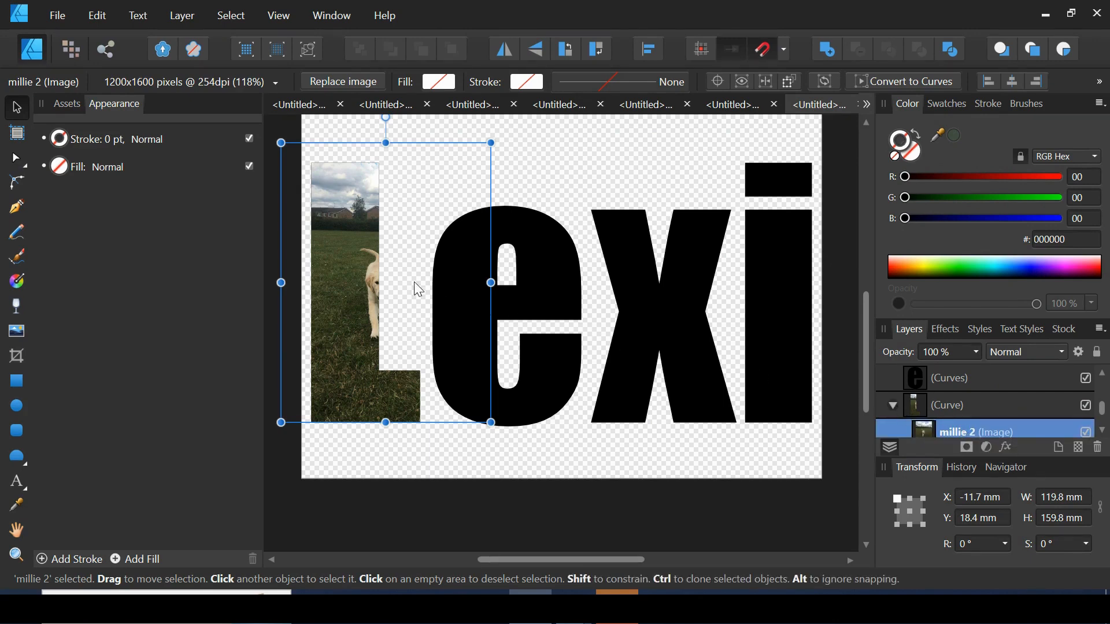
left_click_drag(414, 282, 402, 283)
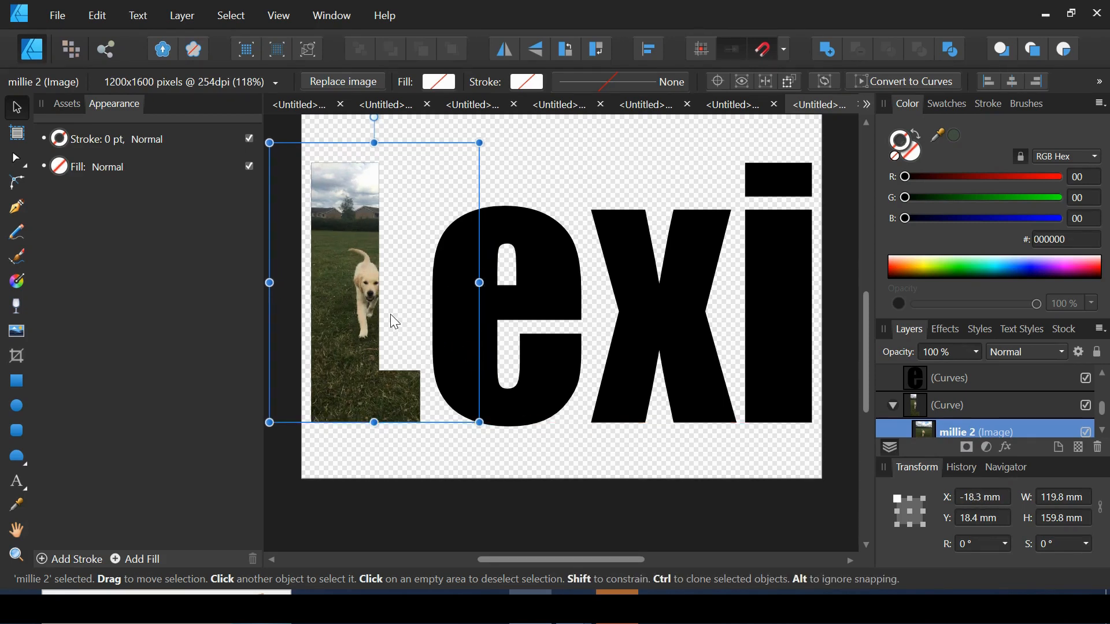
left_click_drag(391, 315, 375, 313)
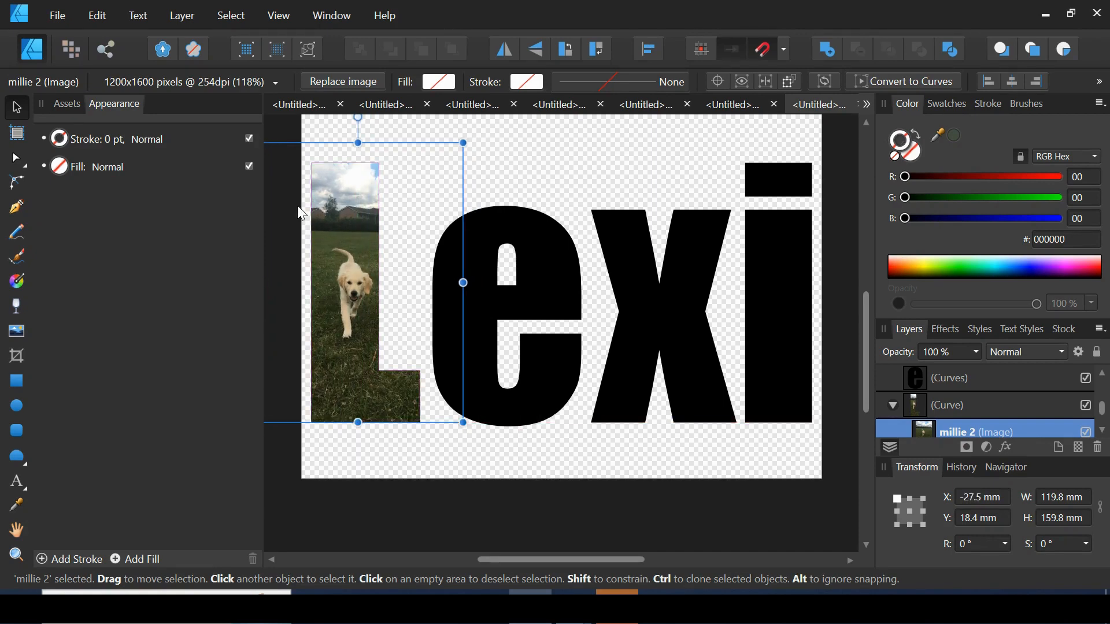
Enlarge the clipped millie 2 photo to about 134 × 178 mm and reposition it so the puppy stays within the L's stem.
scroll(298, 208, "left", 1)
left_click_drag(292, 143, 273, 119)
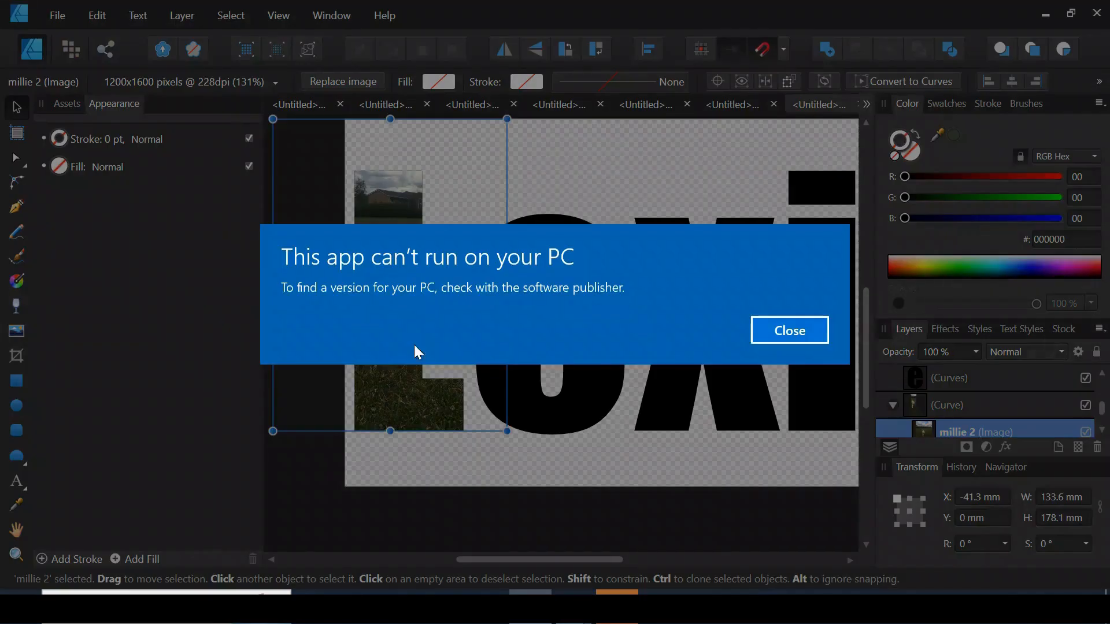
left_click(790, 328)
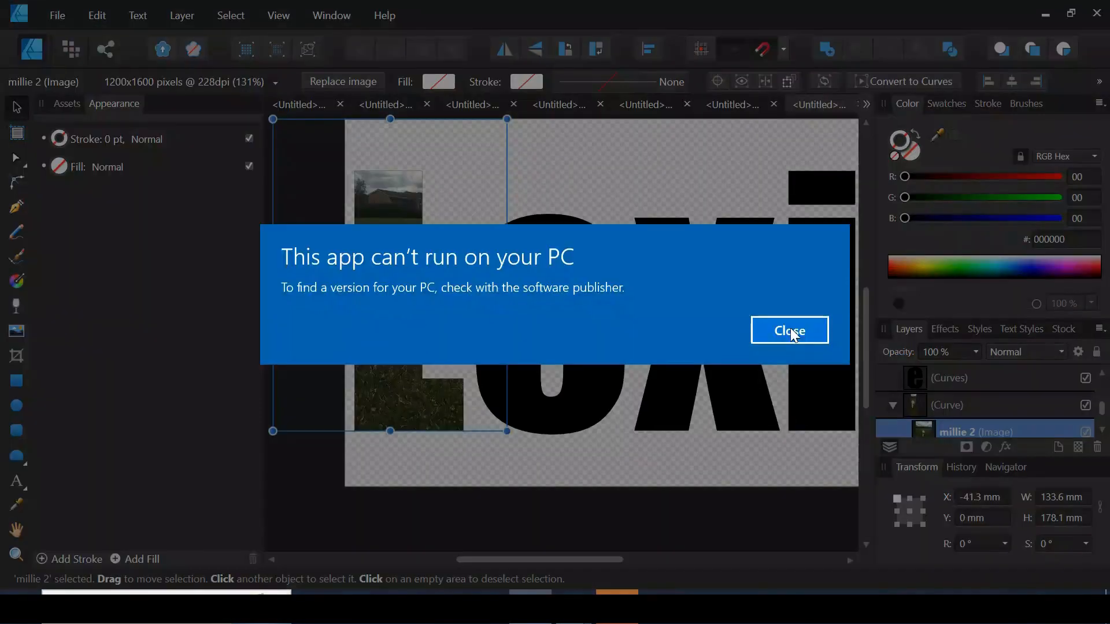
left_click(790, 327)
left_click_drag(405, 291, 409, 293)
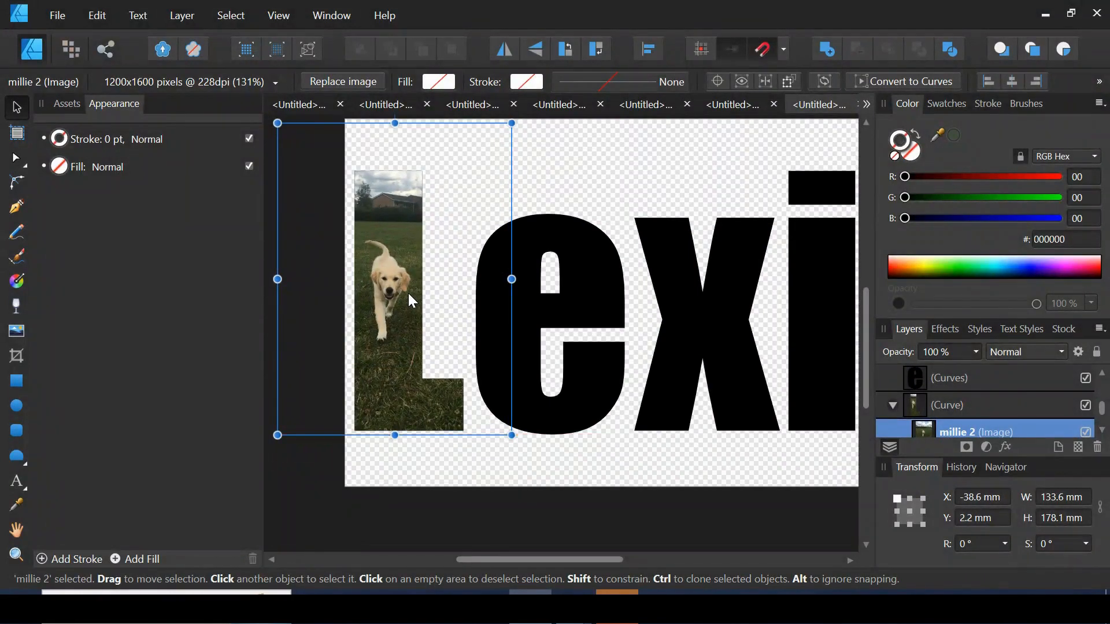
left_click(575, 481)
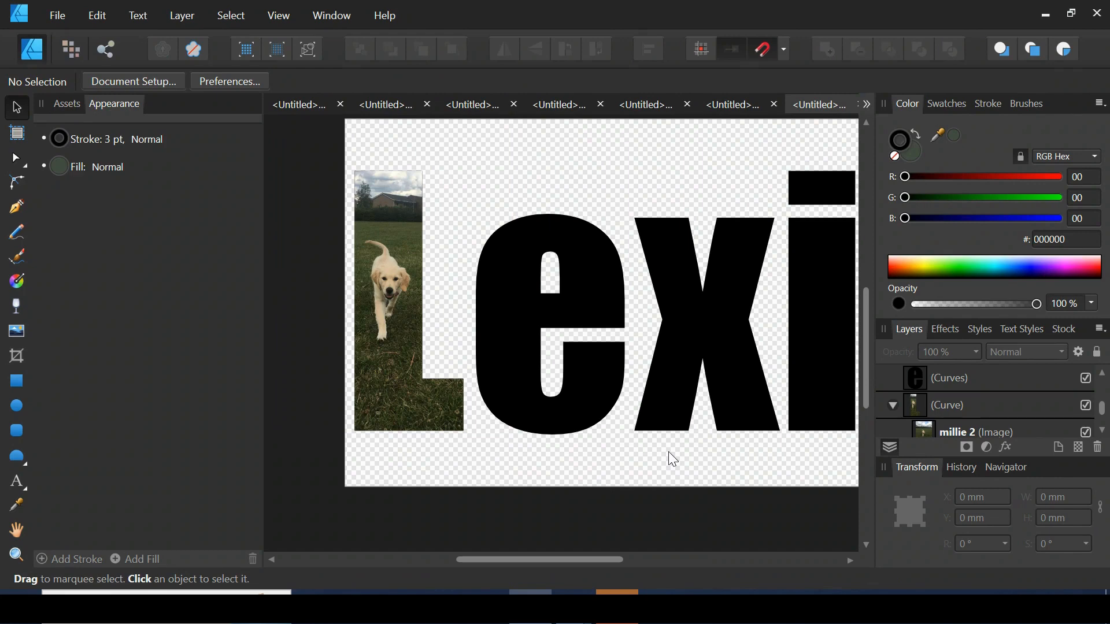
Select the letter e curve and give it a bitmap fill using the image "millie 5".
left_click(955, 383)
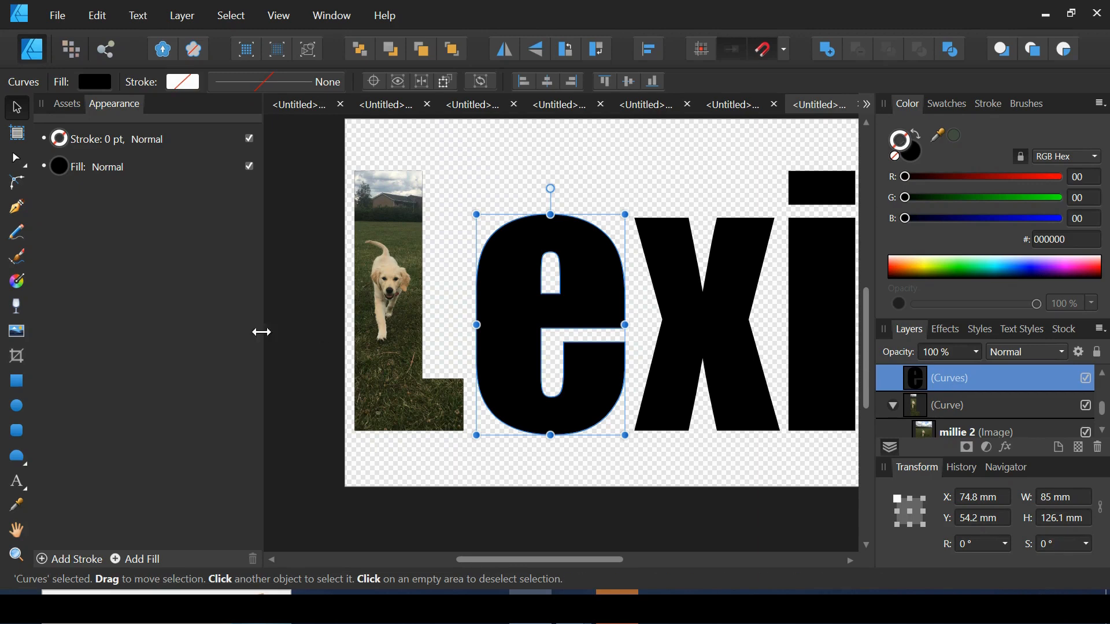
left_click(18, 282)
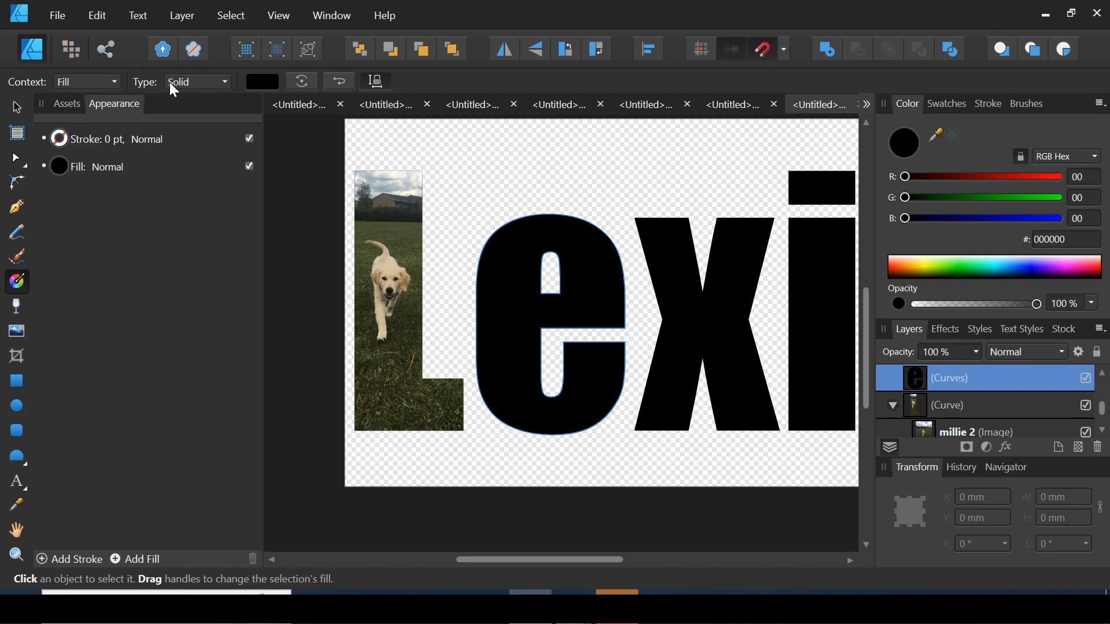
left_click(230, 87)
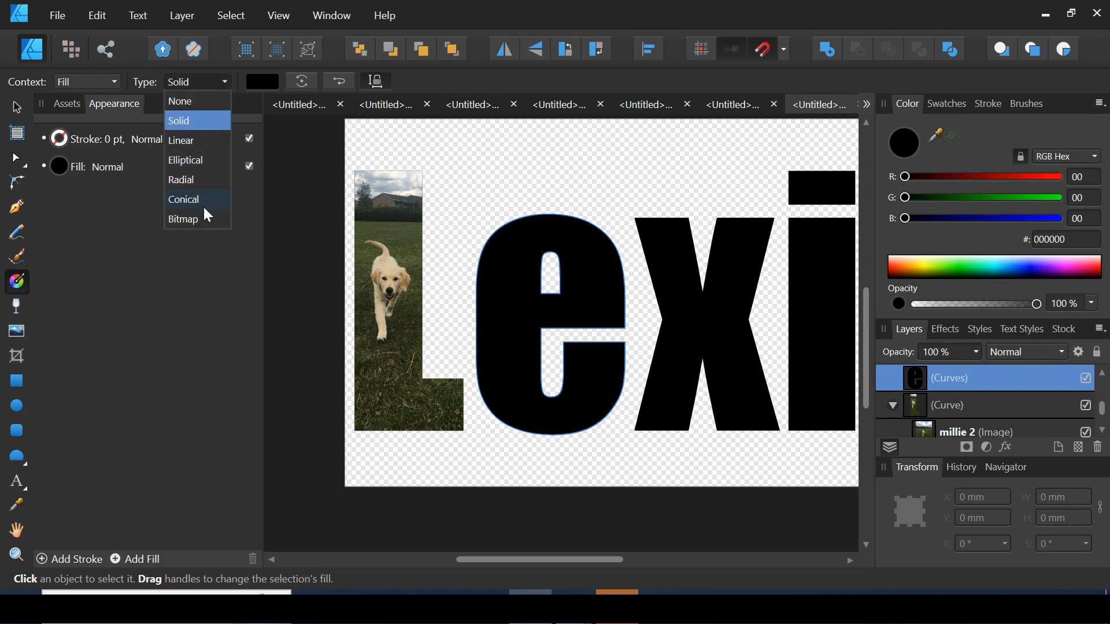
left_click(205, 222)
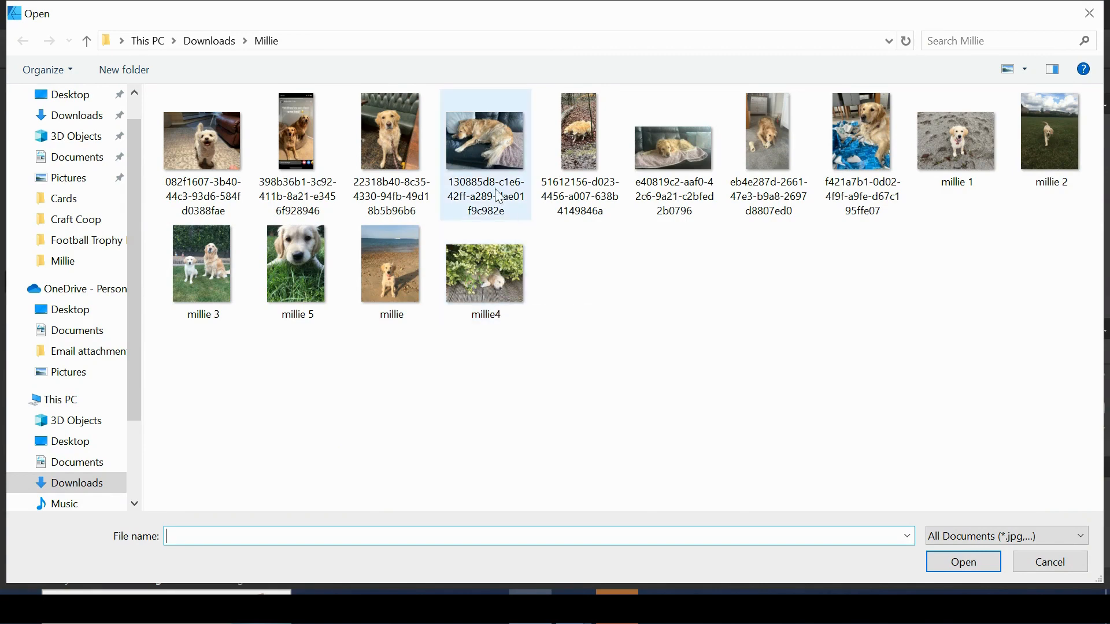
double_click(304, 273)
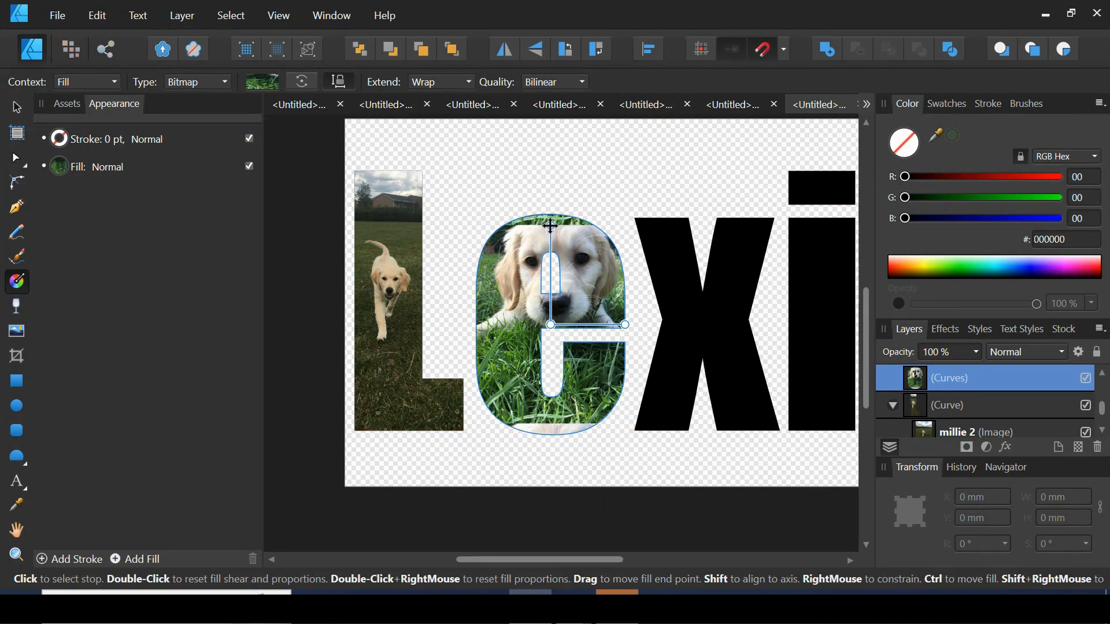
Enlarge the e's bitmap fill, shift it slightly down and rotate it counterclockwise so the puppy's face tilts within the letter, then deselect.
left_click_drag(550, 226, 550, 215)
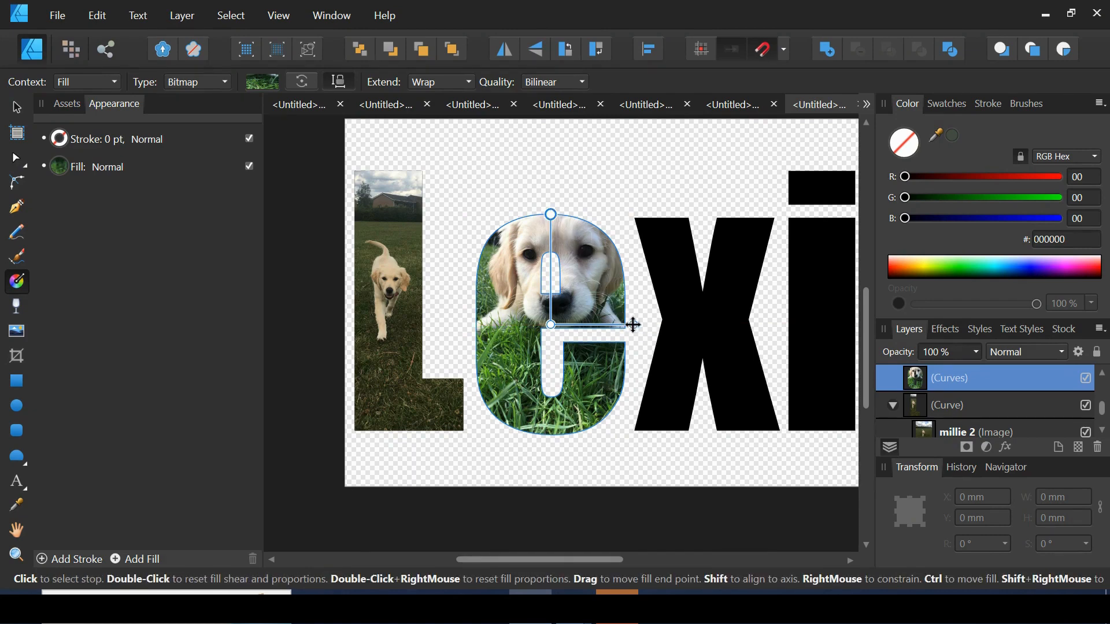
mouse_move(633, 325)
left_mouse_down()
mouse_move(576, 324)
mouse_move(646, 324)
left_mouse_up()
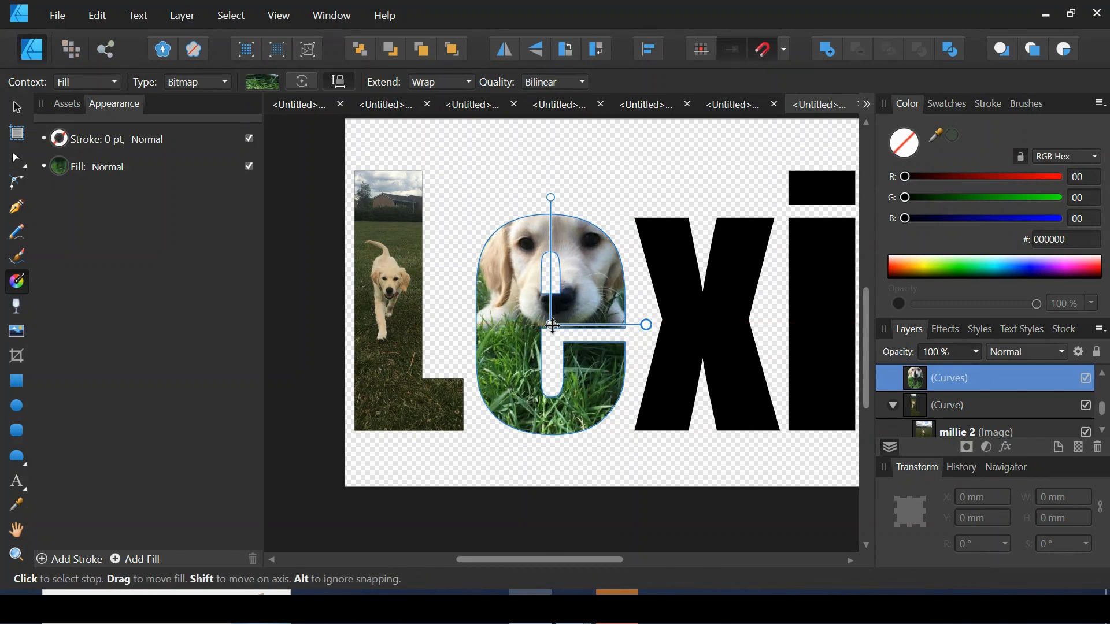
left_click_drag(552, 326, 554, 341)
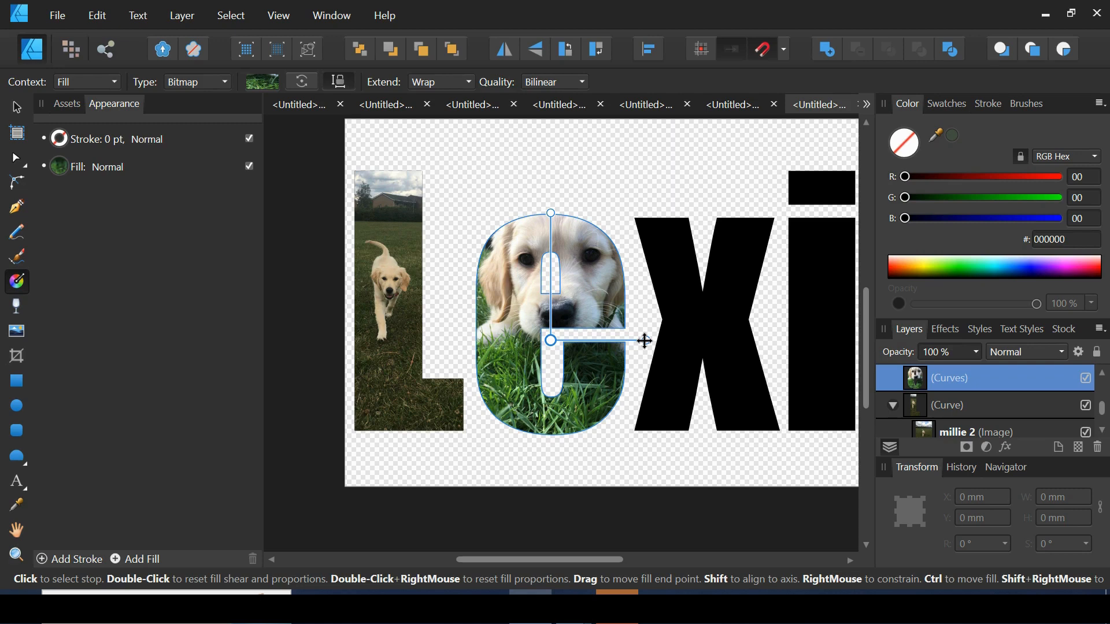
left_click_drag(644, 340, 648, 315)
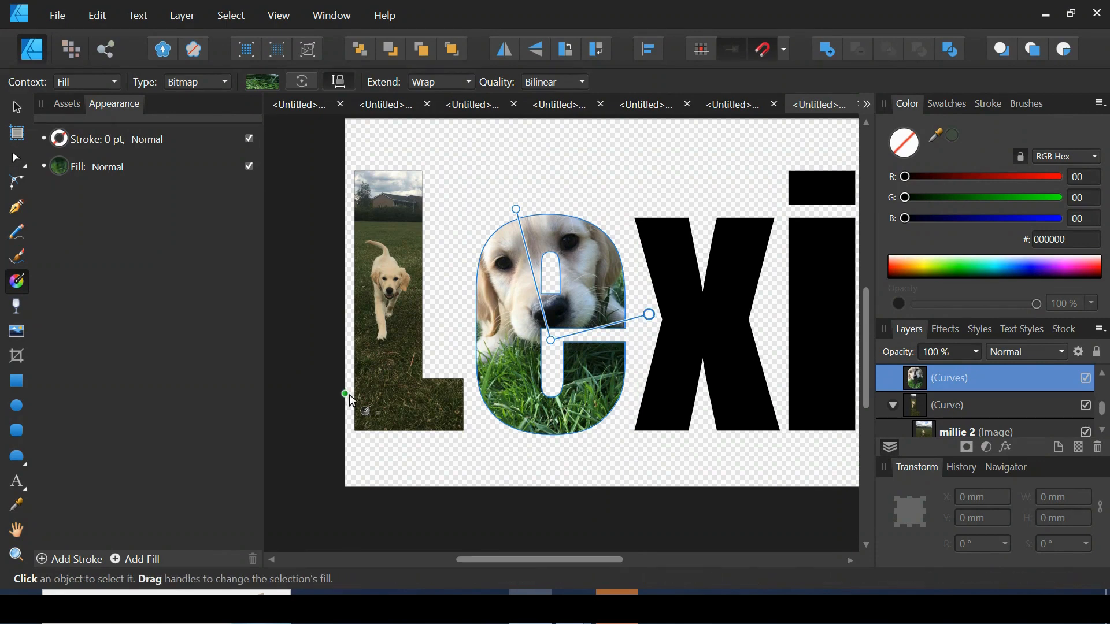
left_click(16, 106)
left_click(655, 493)
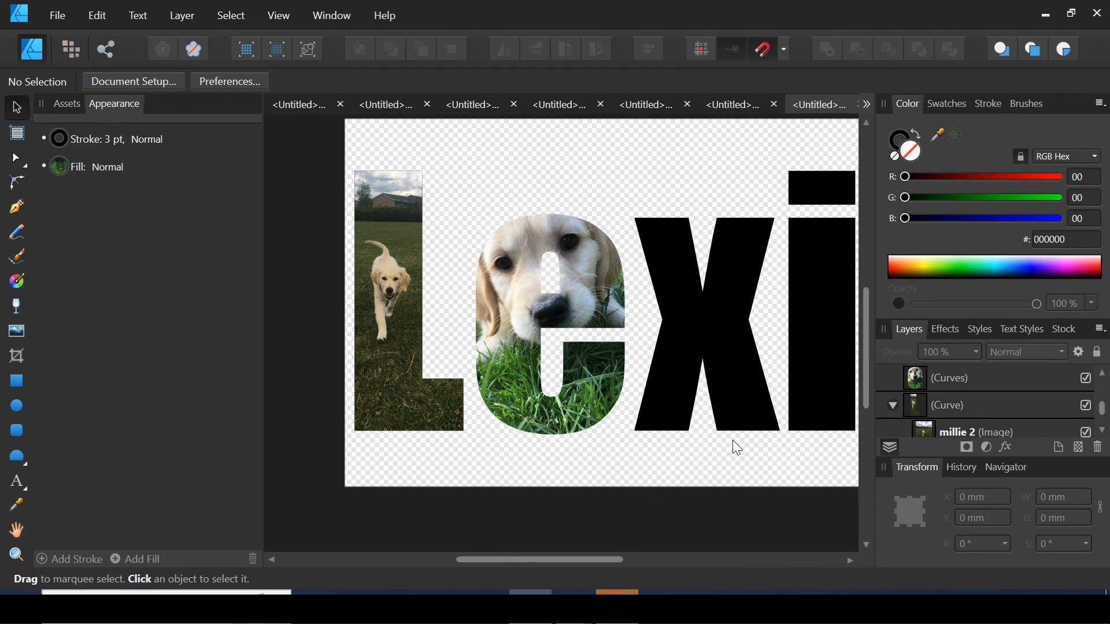
Select the letter x curve and load the images millie4, millie 5, f421a7b1… and 22318b40… from the Millie folder for placement.
scroll(733, 442, "right", 3)
scroll(737, 448, "right", 1)
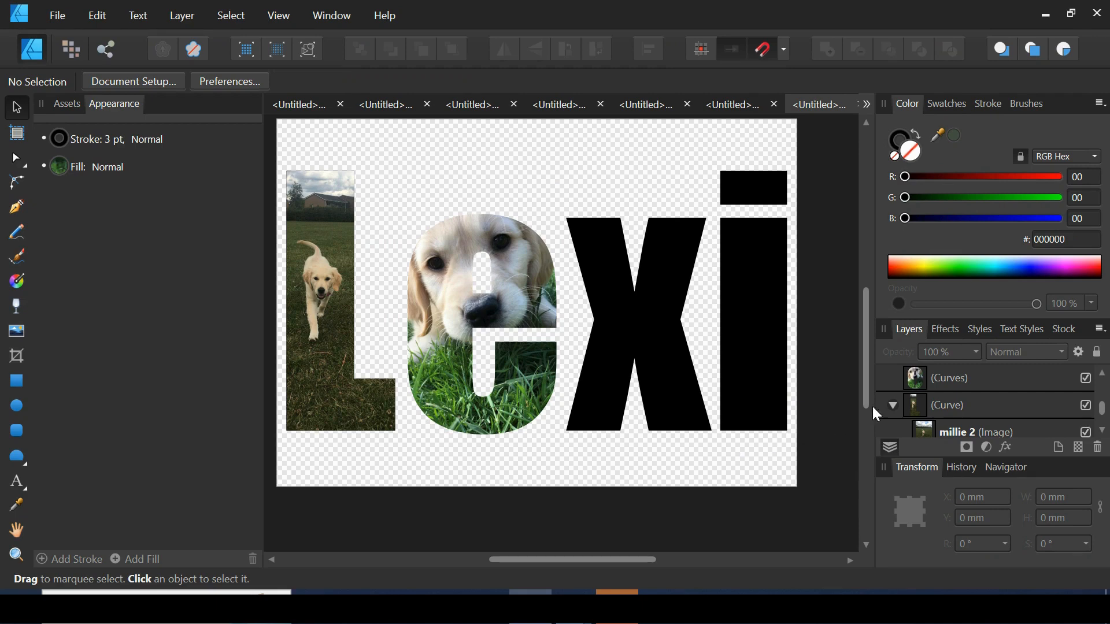
left_click(1102, 375)
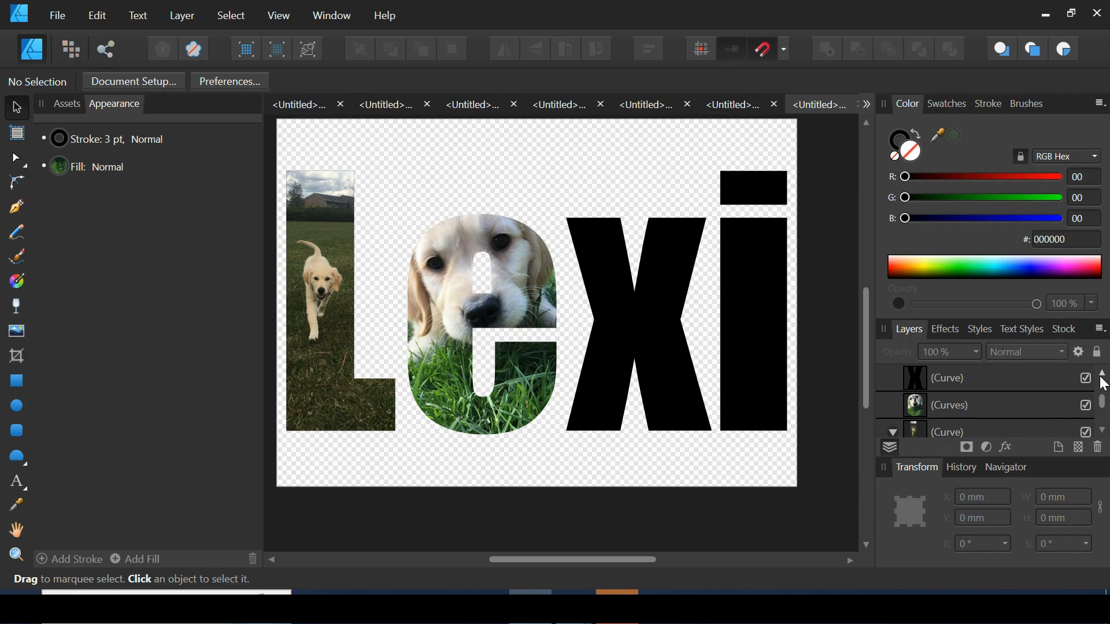
left_click(1033, 380)
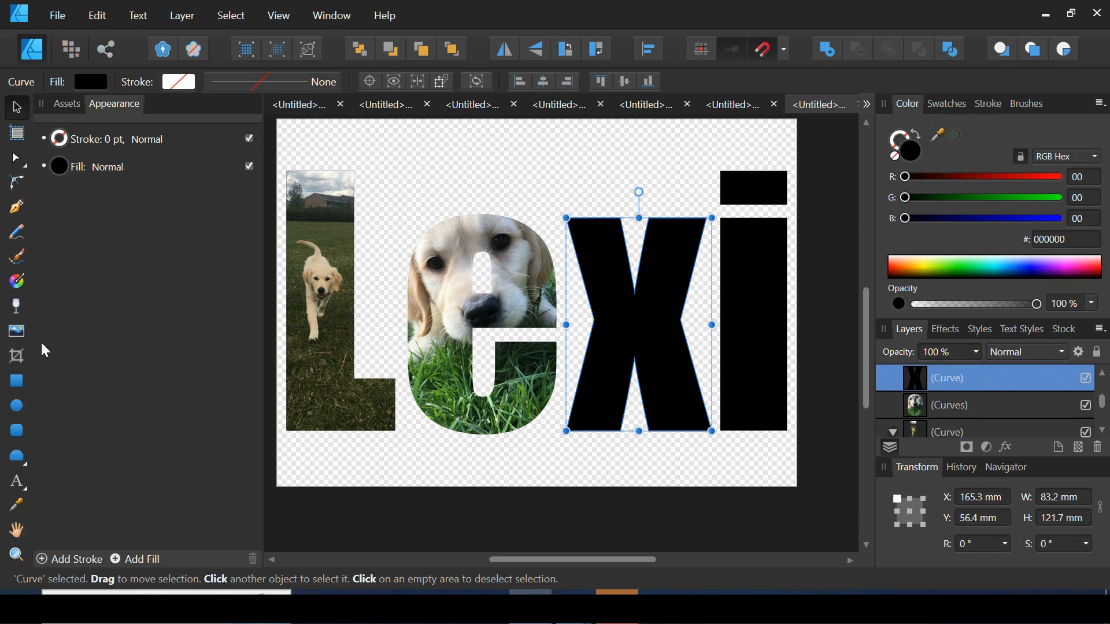
left_click(17, 339)
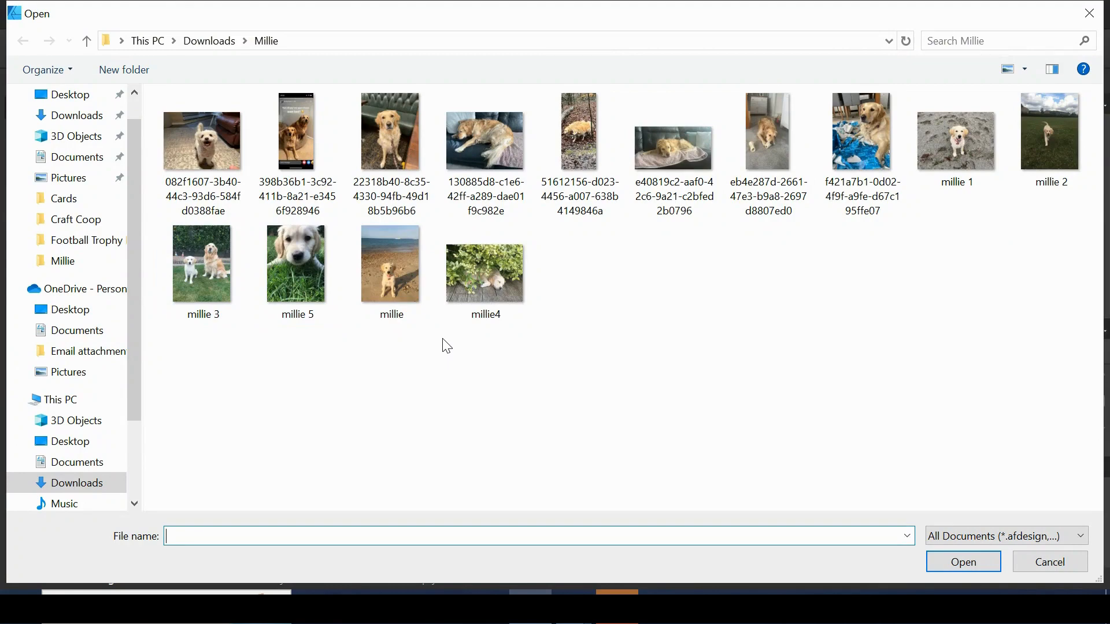
left_click(473, 276)
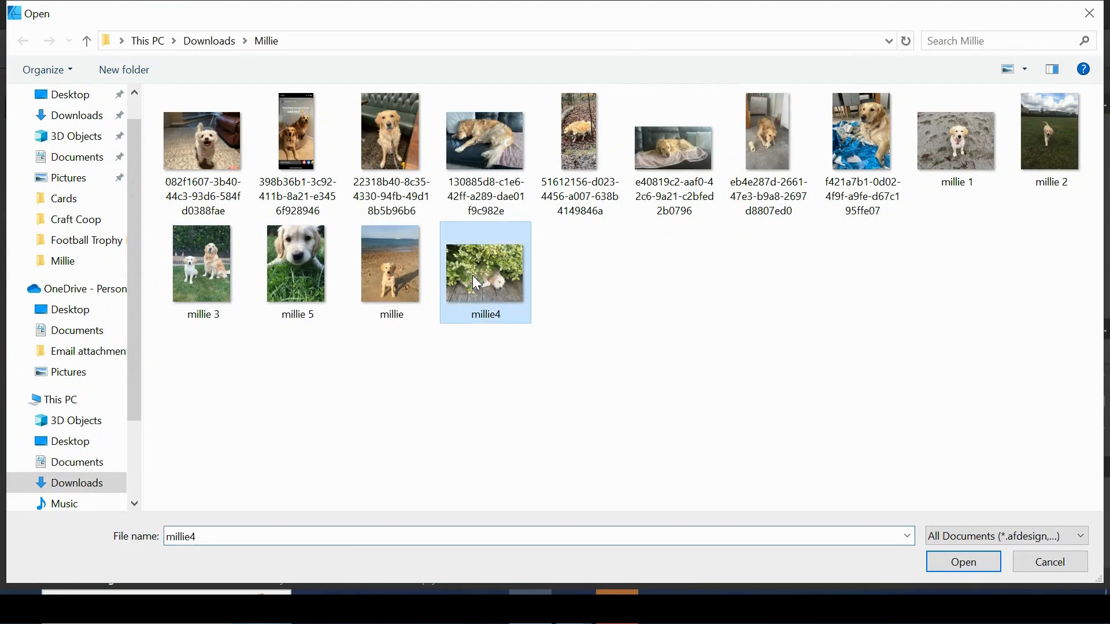
left_click(308, 283, "ctrl")
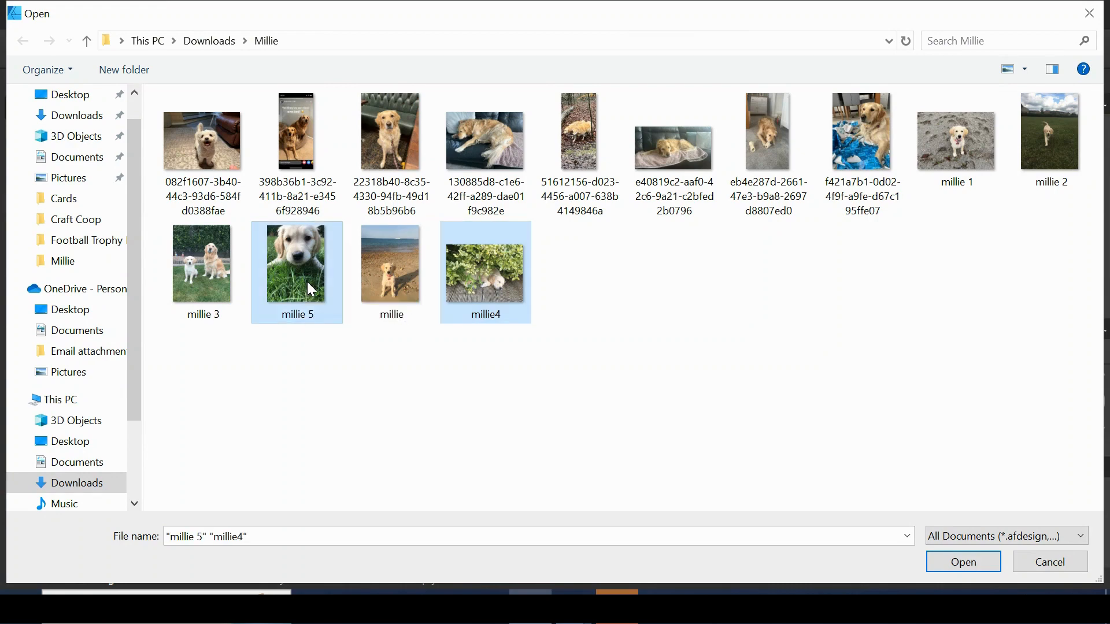
left_click(858, 188, "ctrl")
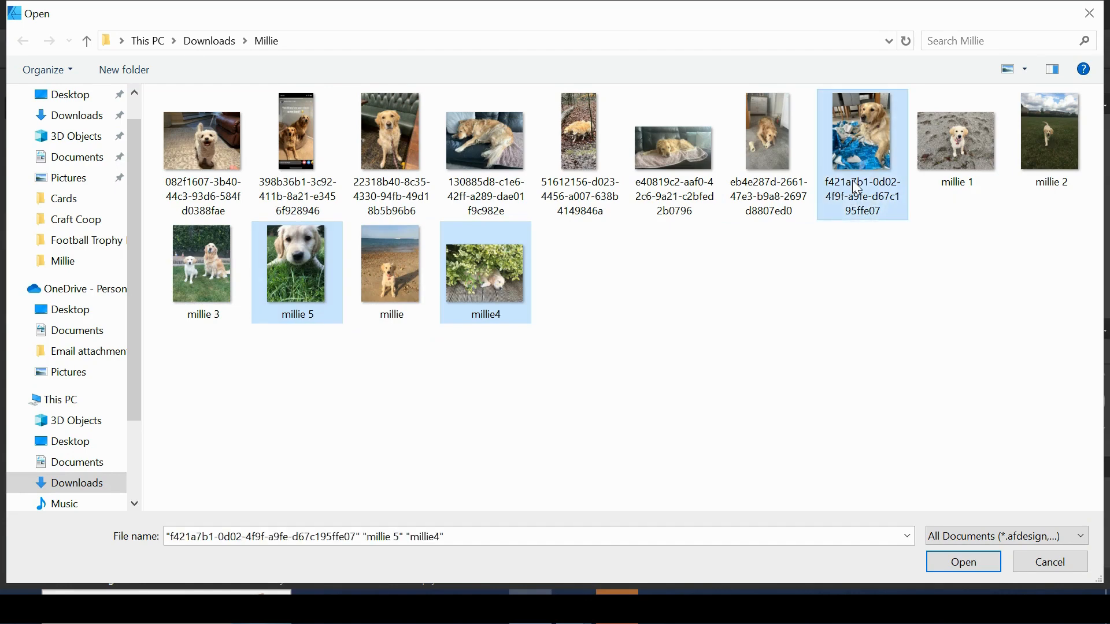
left_click(408, 153, "ctrl")
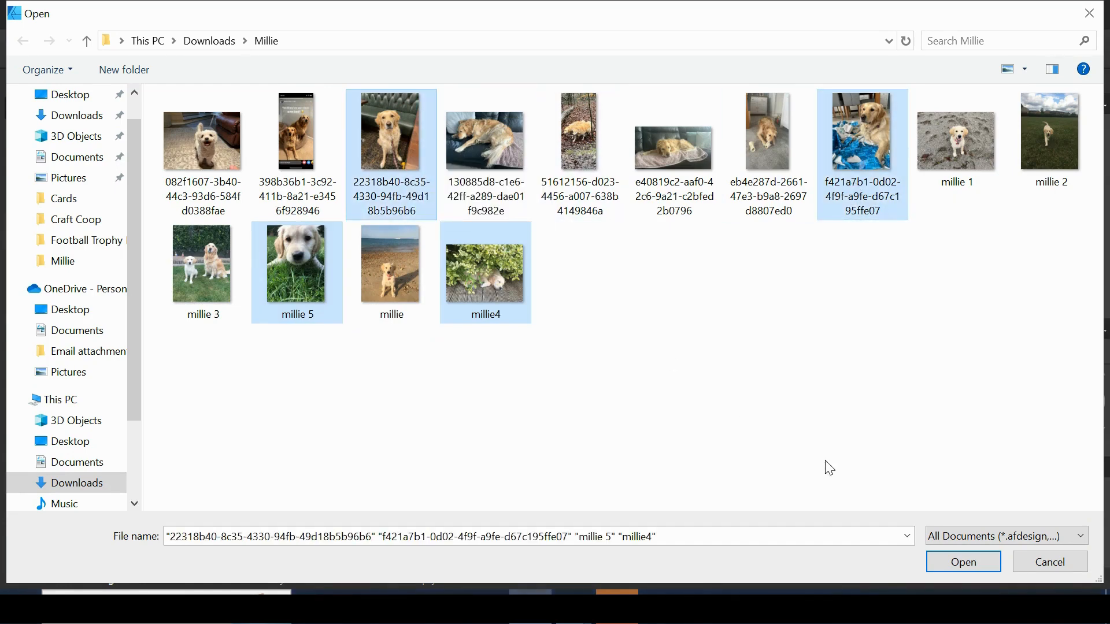
left_click(964, 560)
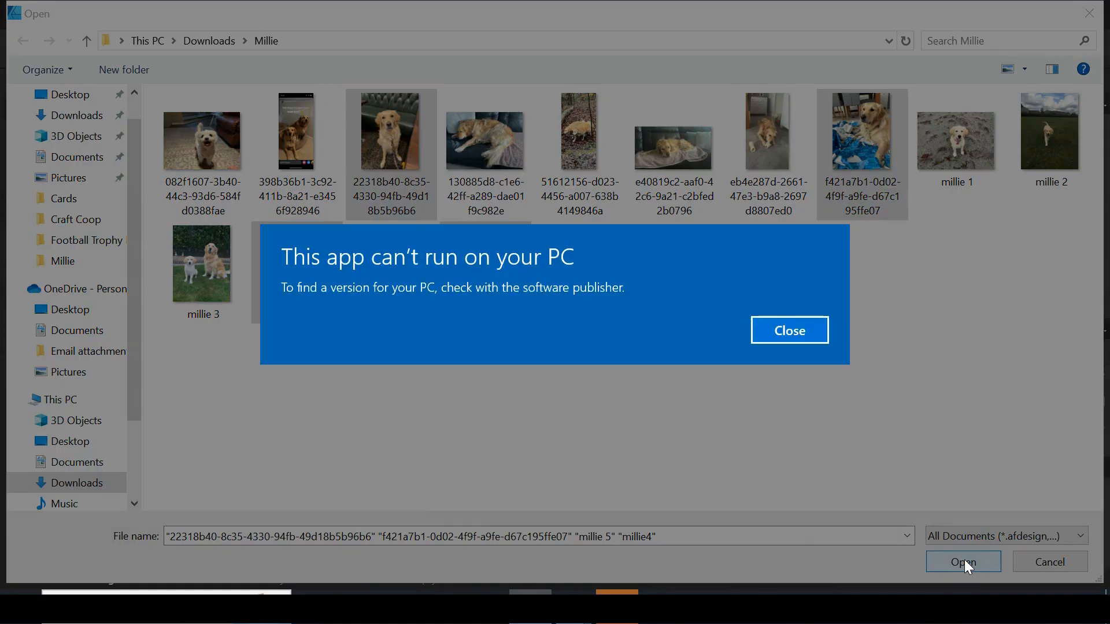
left_click(795, 340)
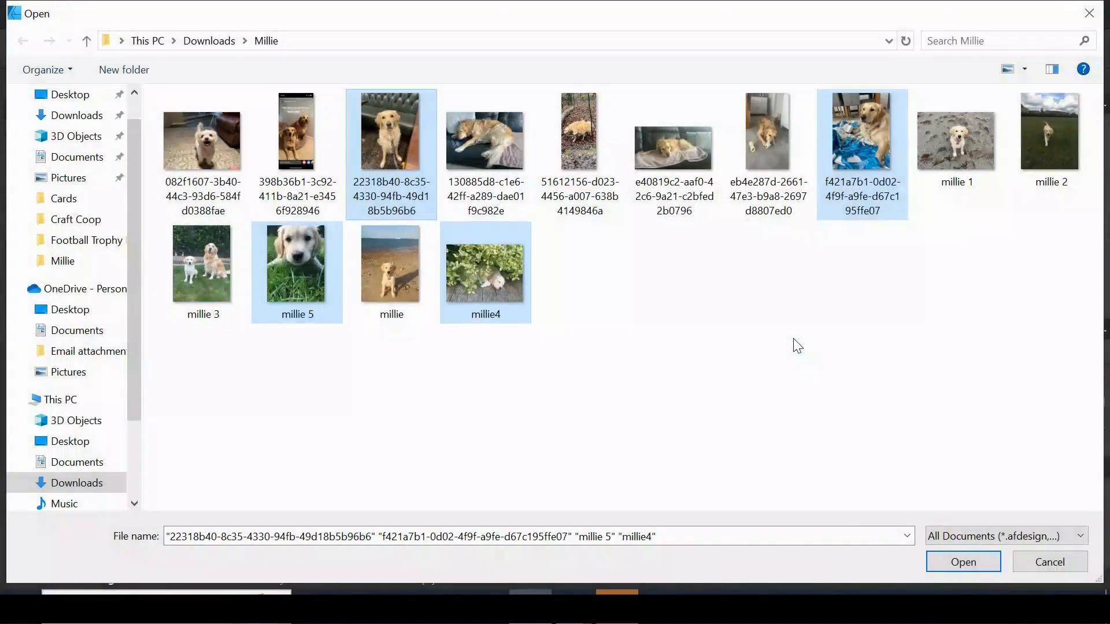
left_click(963, 561)
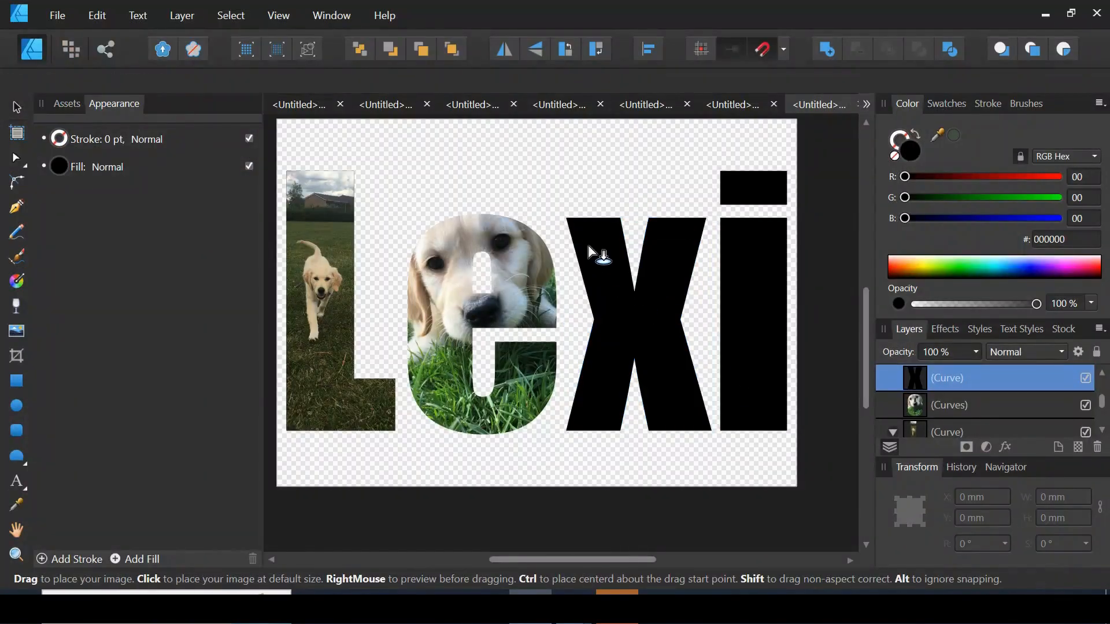
Place the four loaded photos in a two-by-two grid covering the letter x, each about 61 to 63 mm high.
left_click_drag(565, 219, 647, 324)
left_click_drag(646, 216, 715, 352)
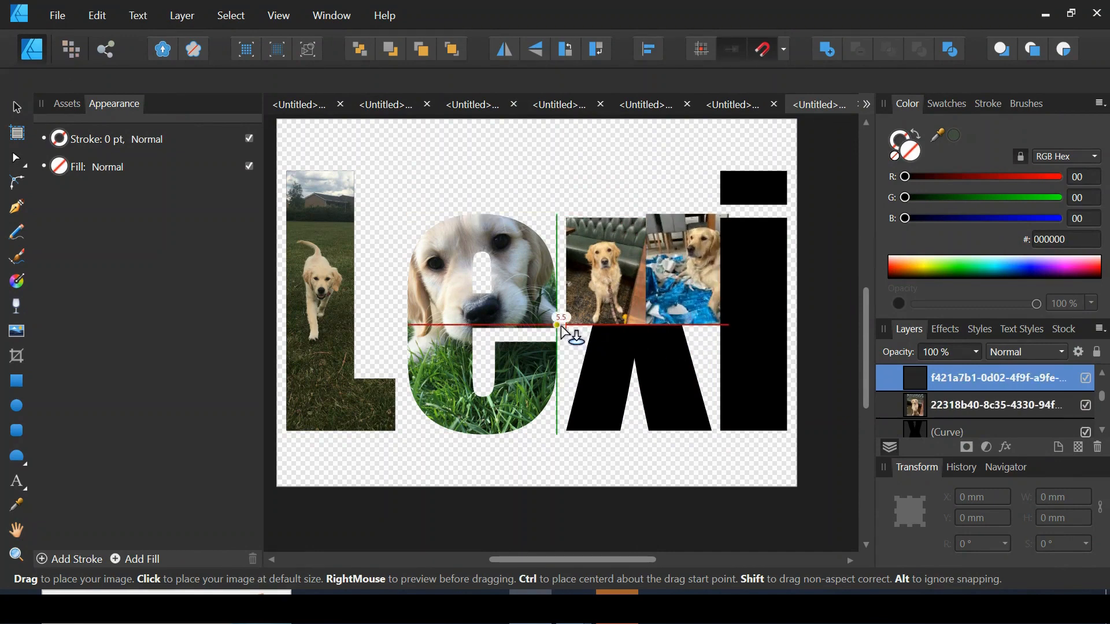
left_click_drag(566, 327, 648, 402)
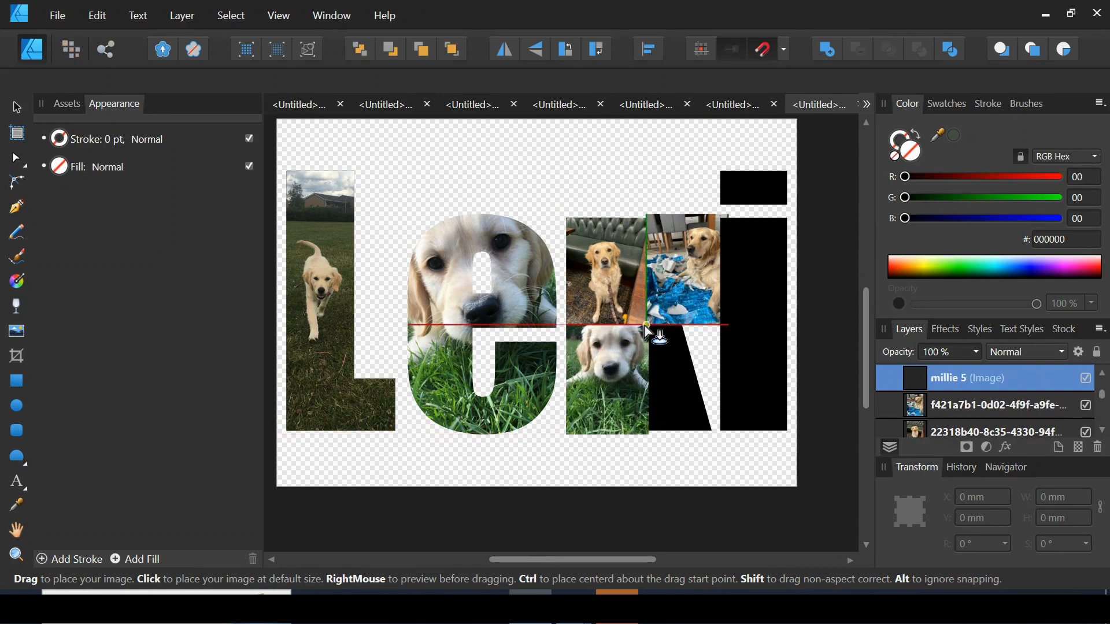
left_click_drag(646, 325, 728, 503)
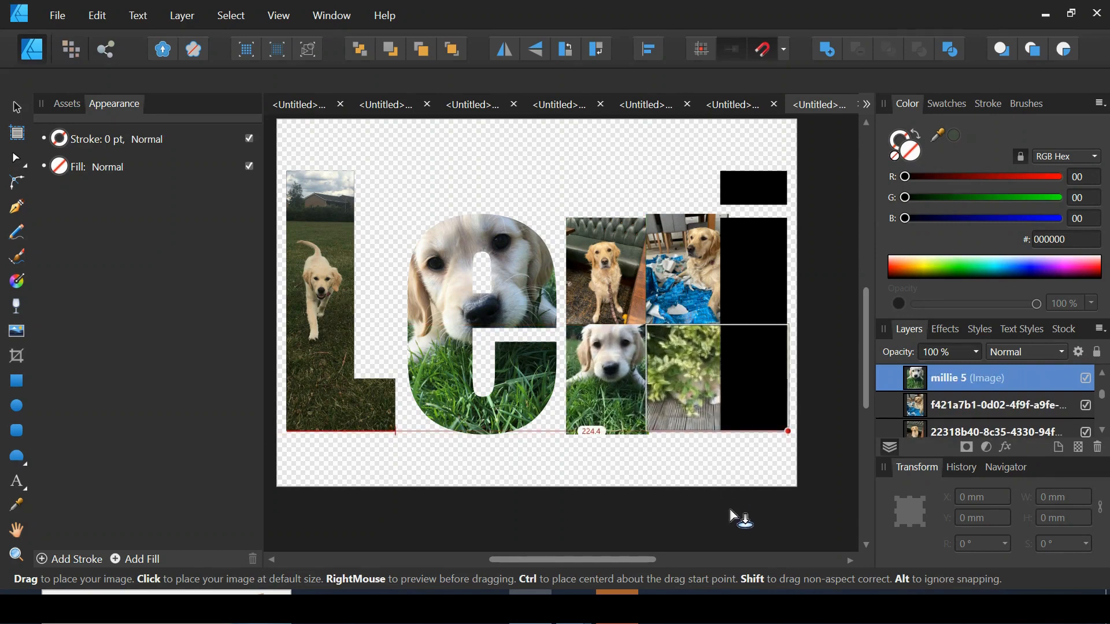
Swap the two left-hand photos so millie 5 sits above the sofa photo, and move millie4 slightly left to meet them.
left_click(612, 277)
left_click_drag(613, 276, 594, 458)
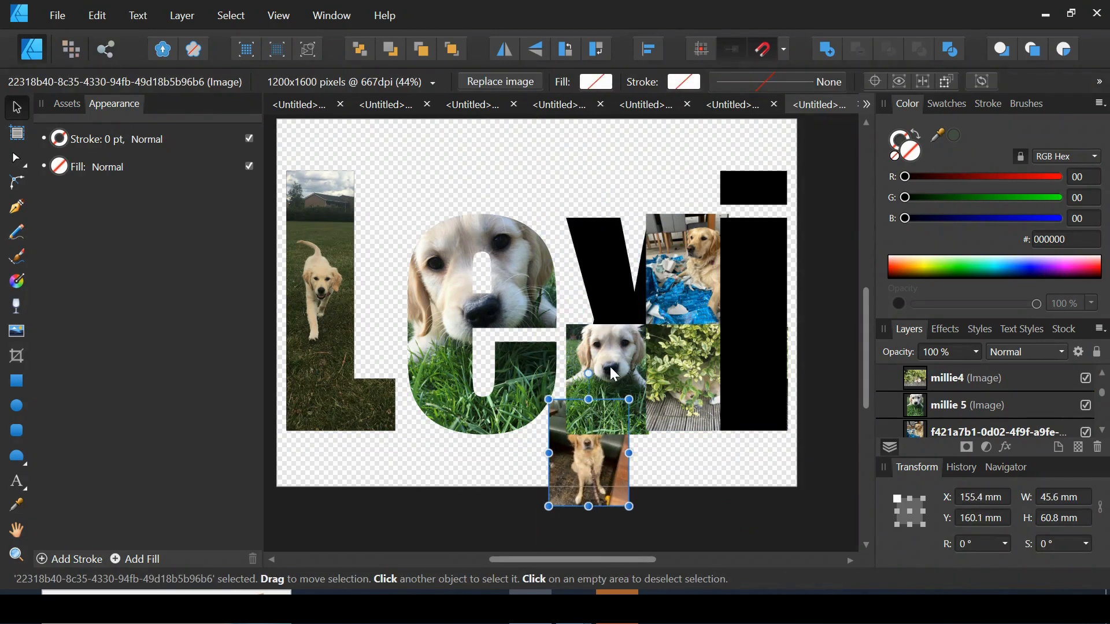
left_click_drag(611, 368, 605, 258)
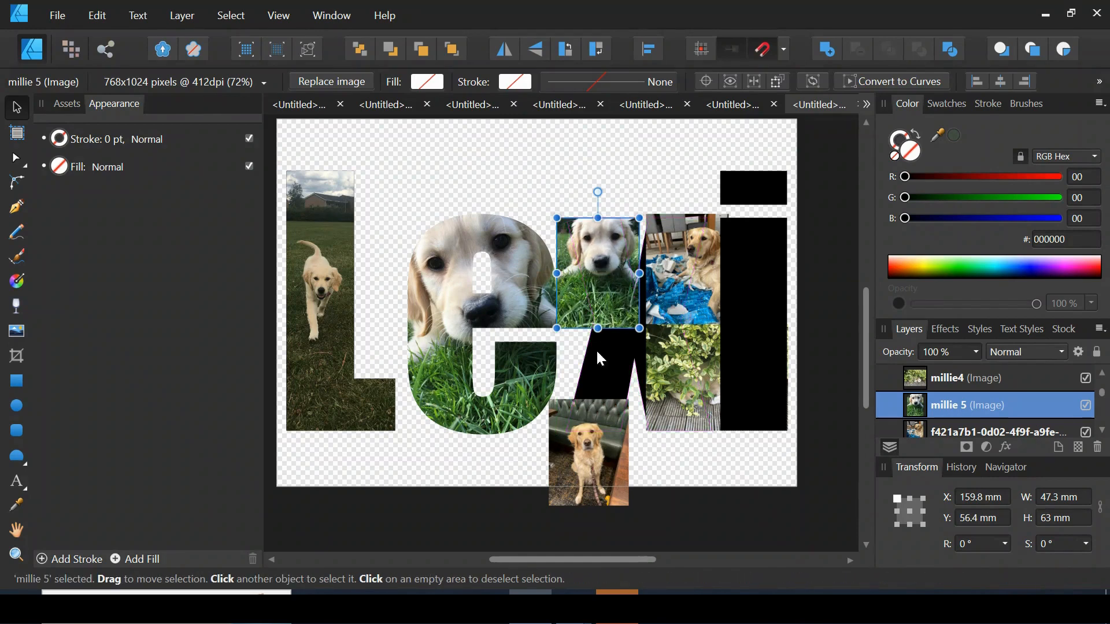
left_click_drag(598, 450, 612, 383)
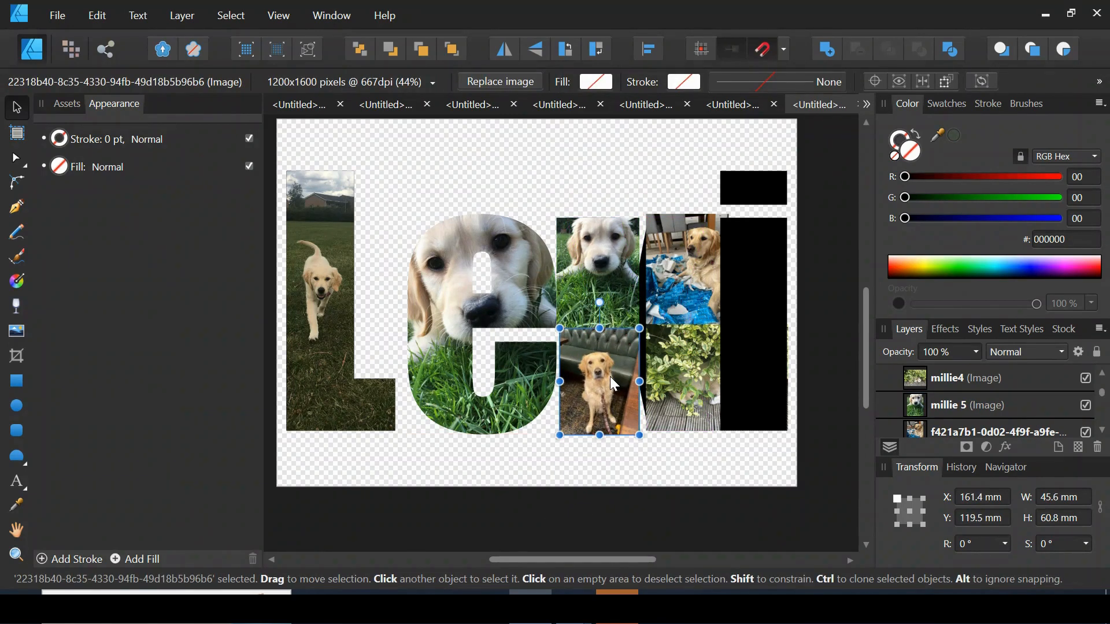
left_click(684, 384)
left_click_drag(683, 384, 677, 384)
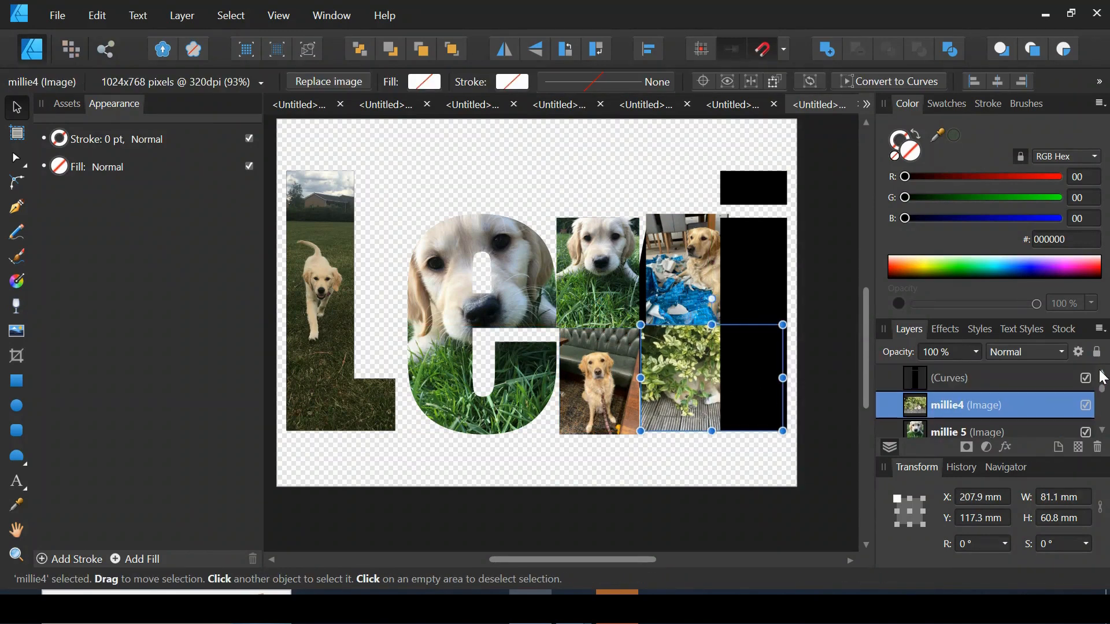
Select all four placed photo layers and clip them inside the letter x curve.
scroll(1103, 377, "up", 2)
scroll(1102, 429, "down", 1)
left_click(1011, 429, "shift")
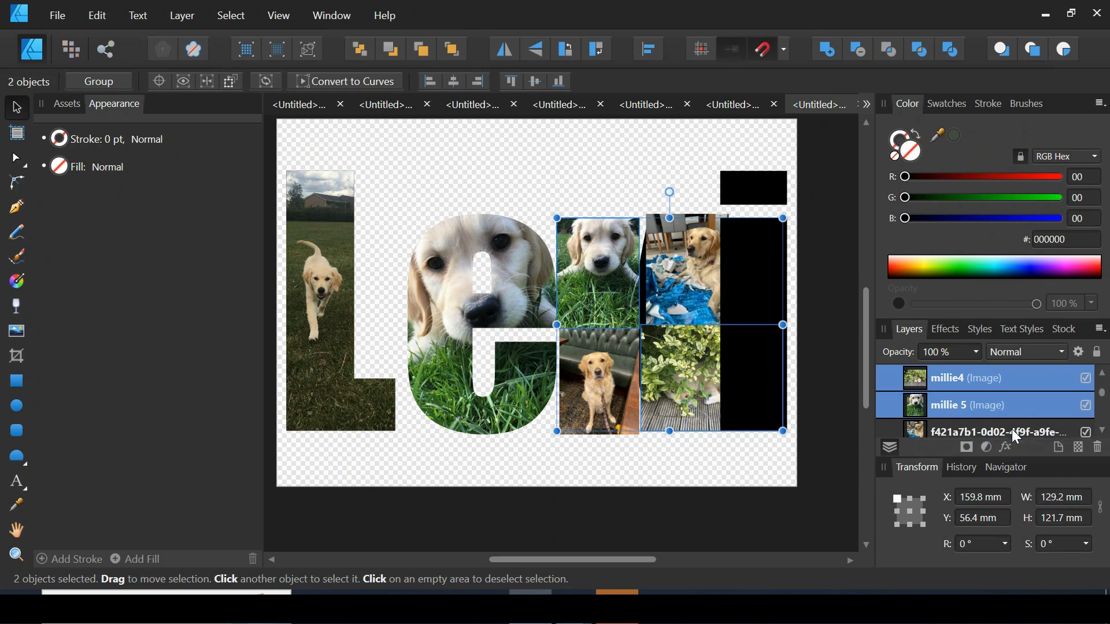
left_click(1011, 429, "shift")
left_click(1012, 429, "shift")
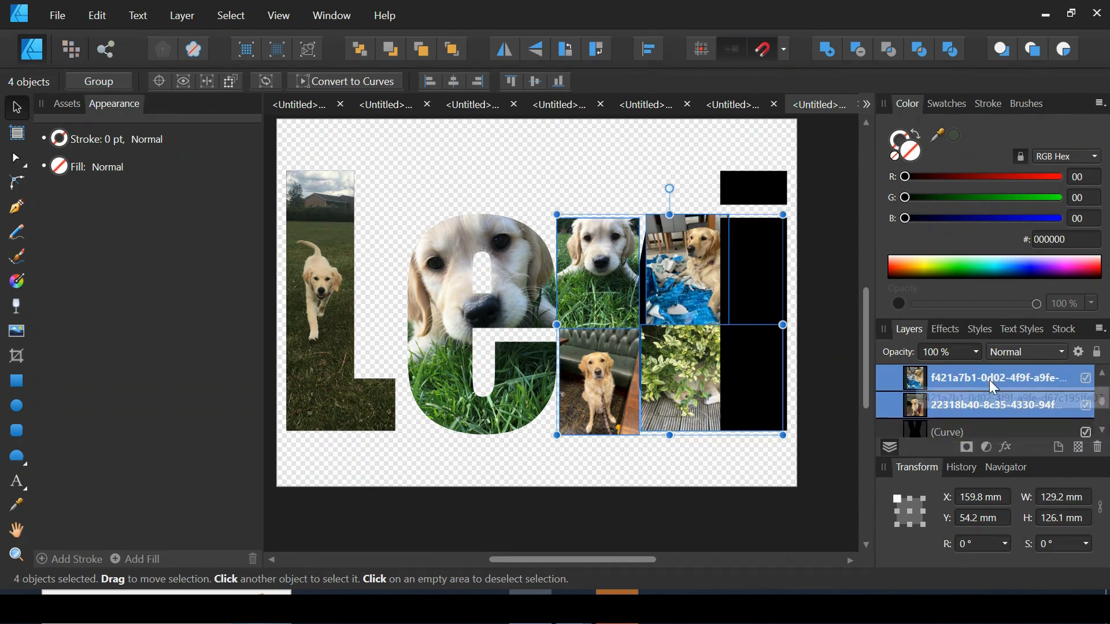
left_click(1105, 431)
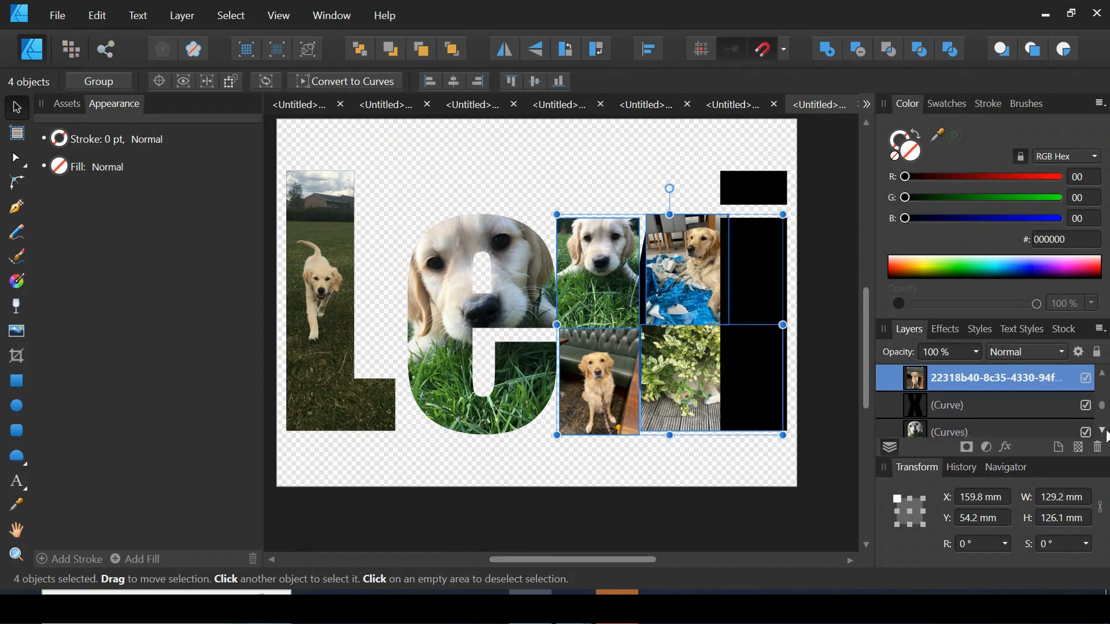
left_click_drag(1011, 378, 1011, 407)
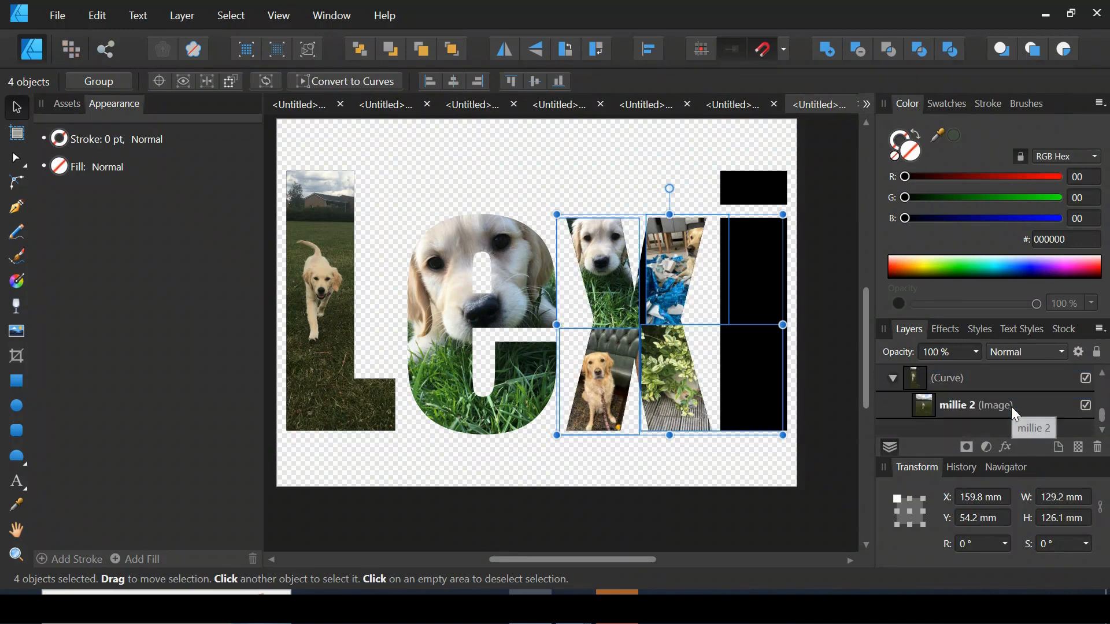
Expand the letter x curve's layers and move the millie4 photo one level back, beneath millie 5.
left_click(1100, 377)
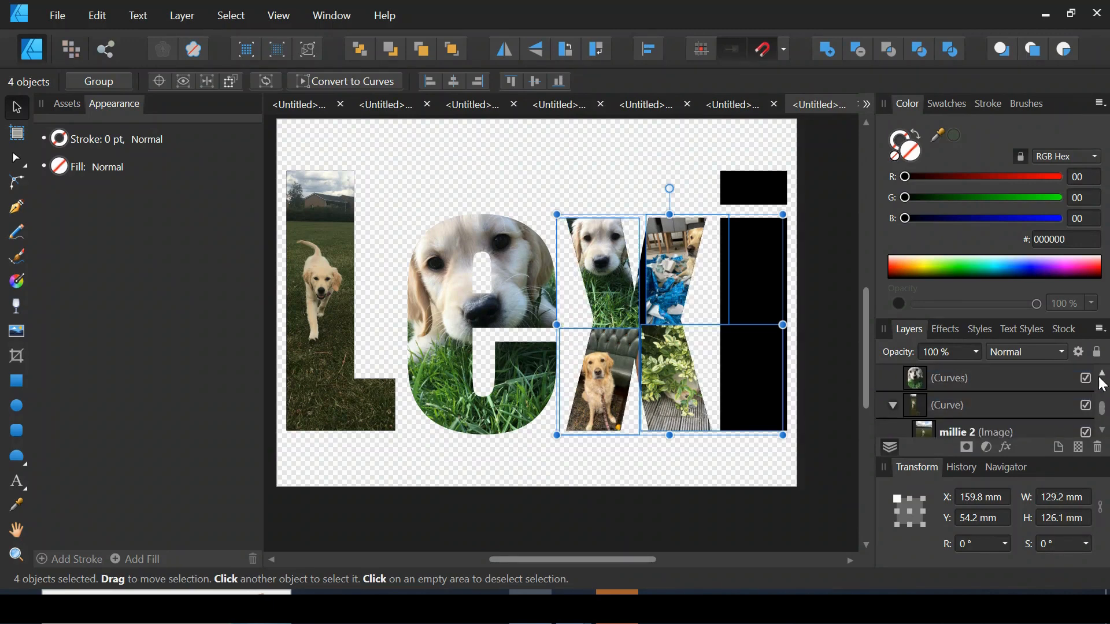
left_click(1100, 376)
left_click(1099, 376)
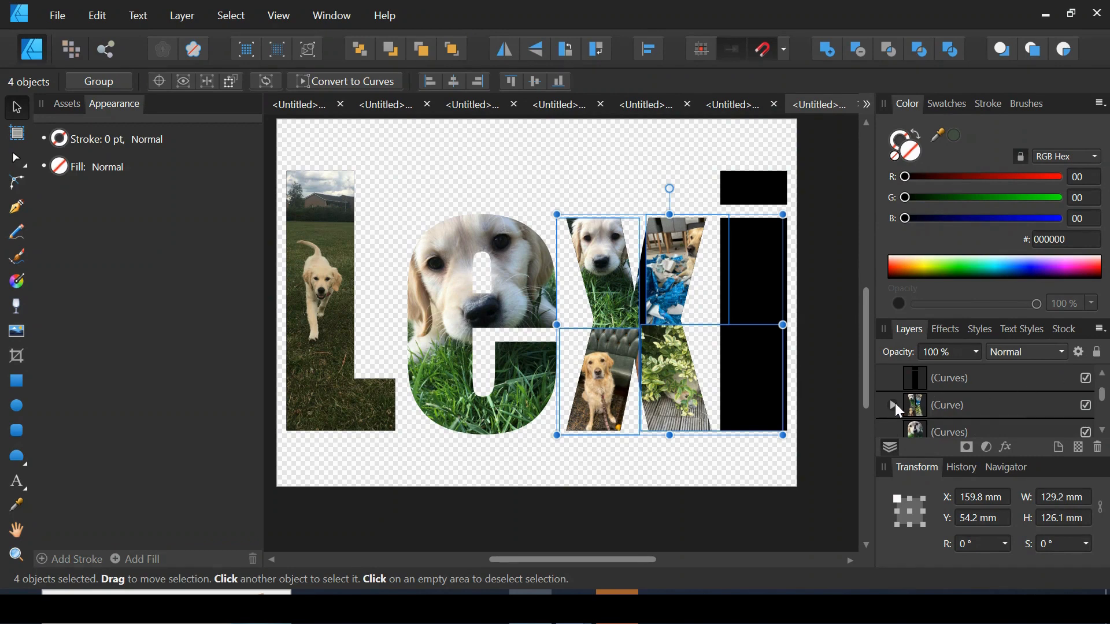
left_click(894, 406)
left_click(1103, 431)
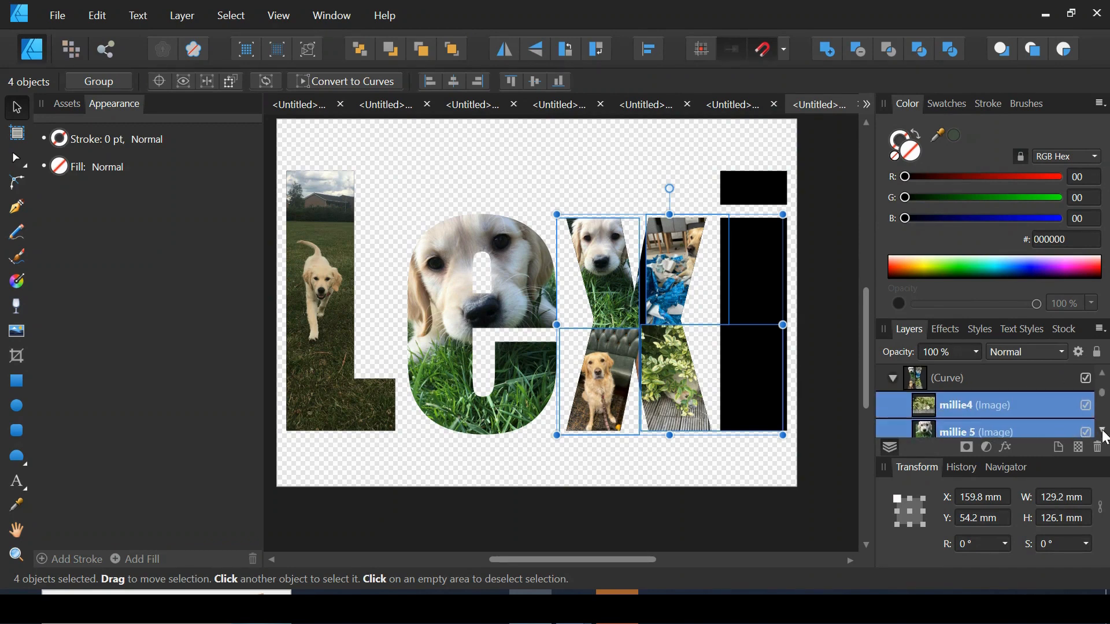
left_click(1104, 430)
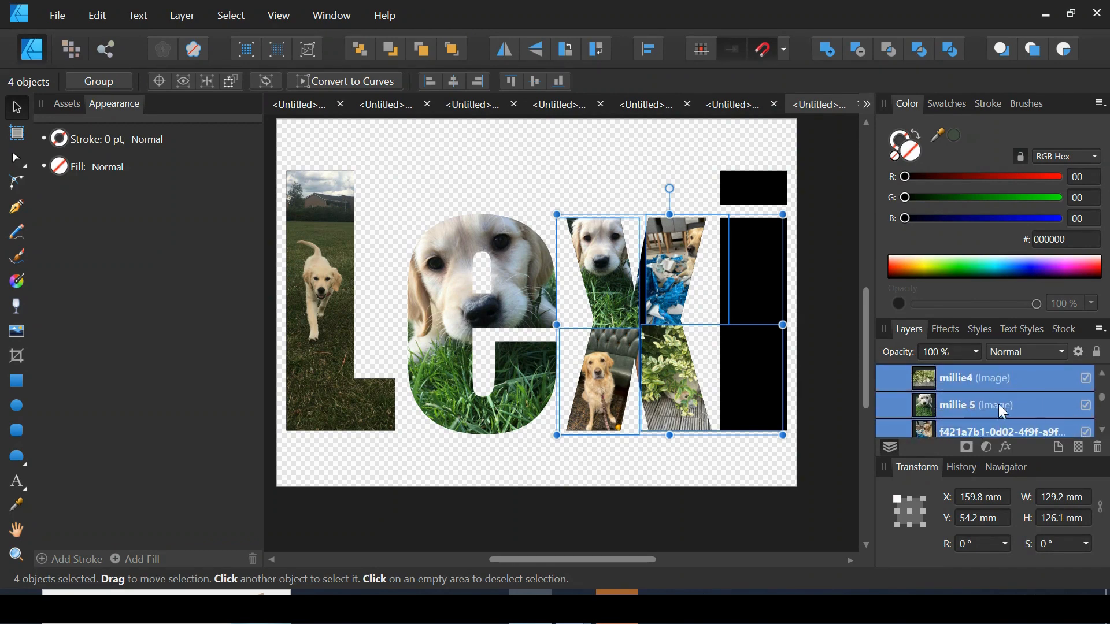
left_click(991, 378)
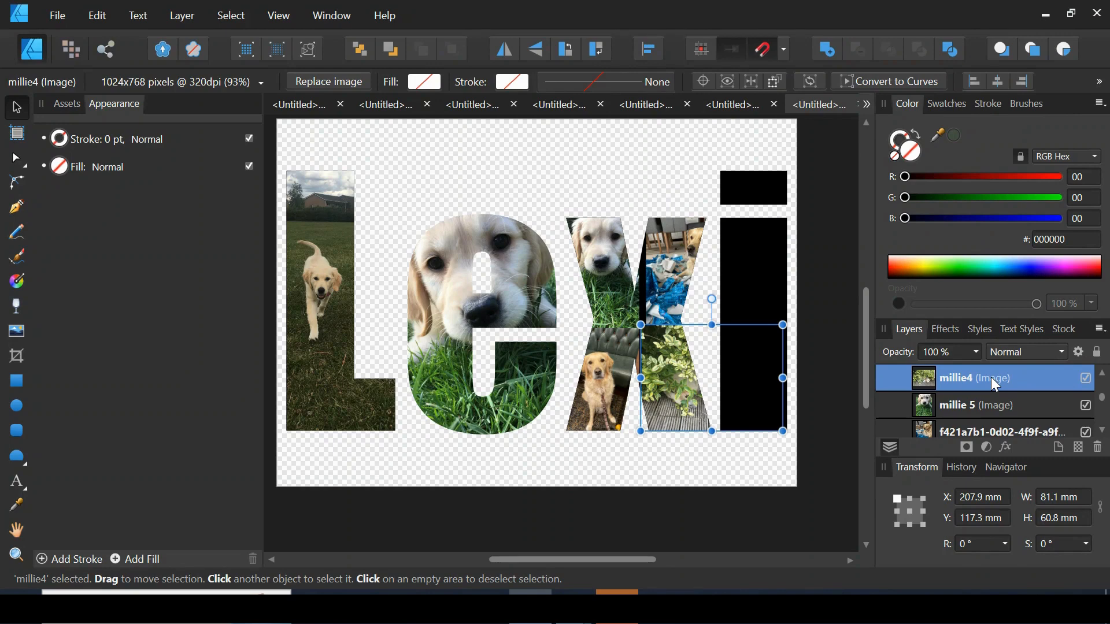
mouse_move(991, 377)
left_mouse_down()
mouse_move(989, 424)
mouse_move(991, 377)
left_mouse_up()
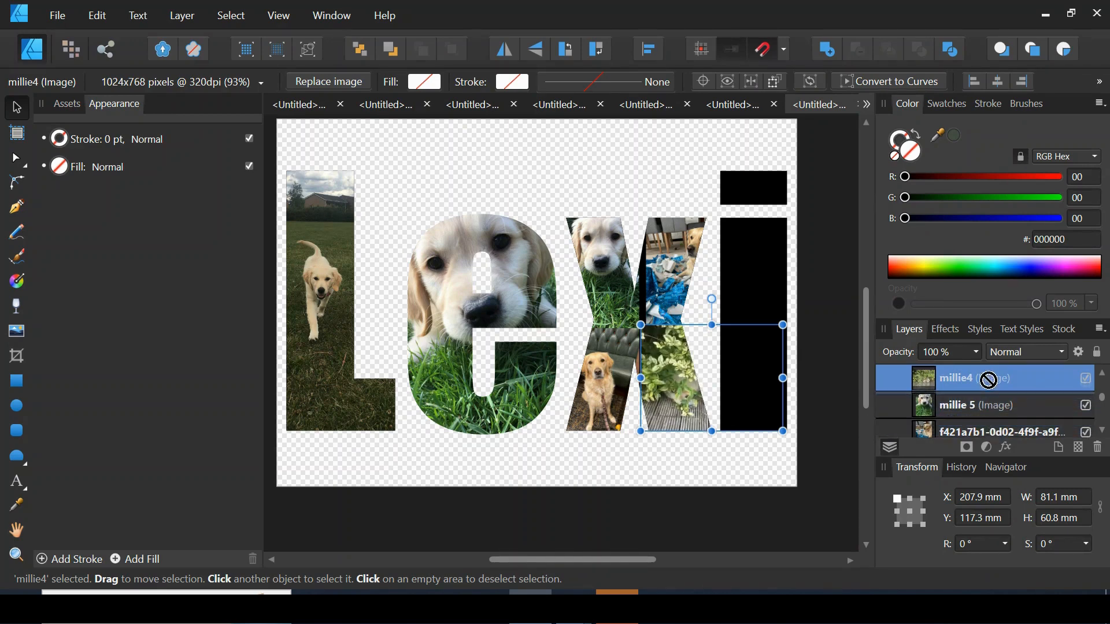
left_click(391, 50)
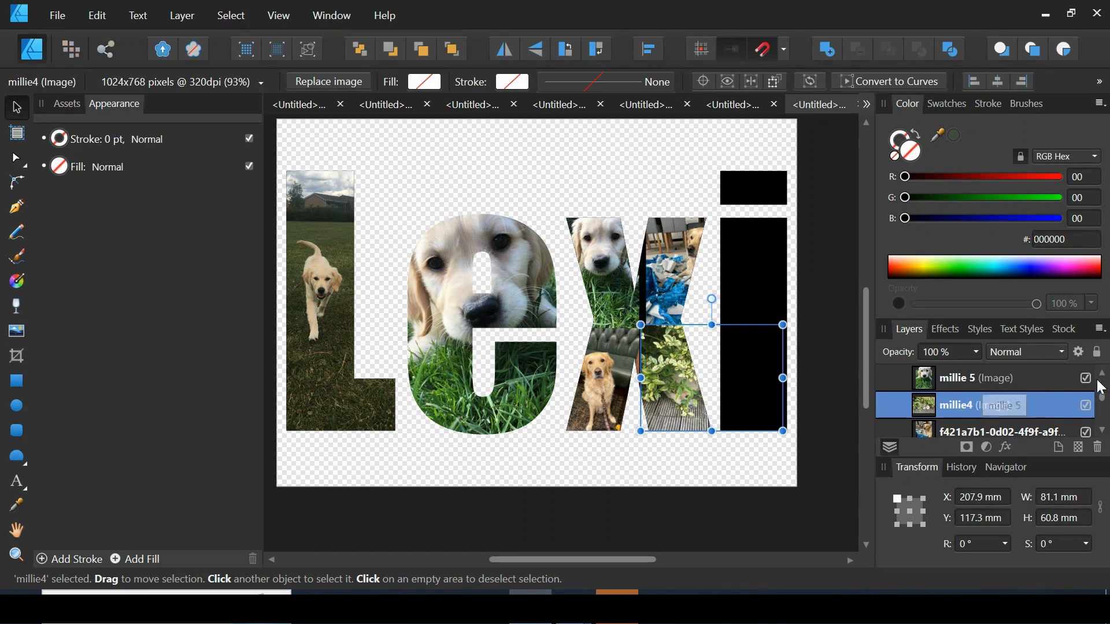
Select the millie 5 photo in the x and enlarge it proportionally to about 77.5 mm wide, keeping its upper inner corner fixed.
scroll(1107, 382, "up", 1)
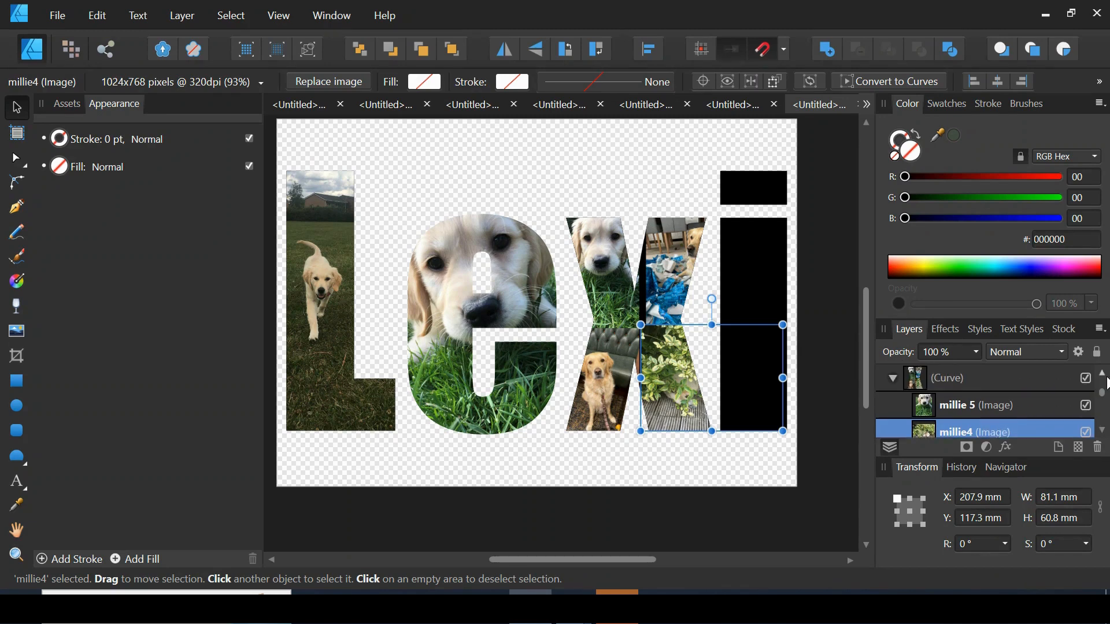
left_click(1033, 403)
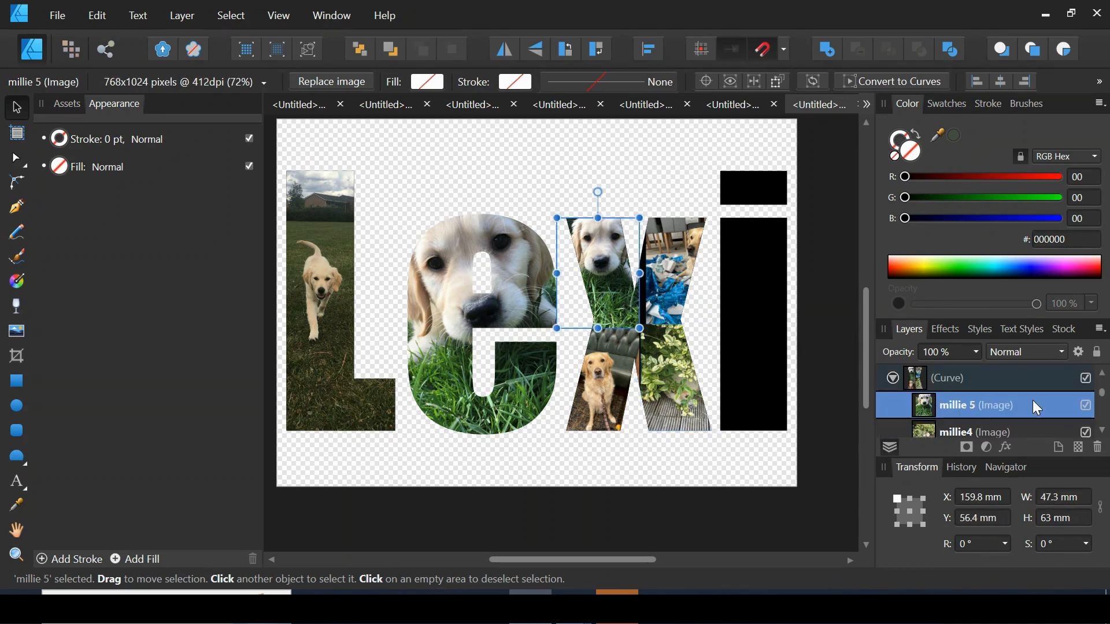
left_click_drag(558, 328, 544, 344)
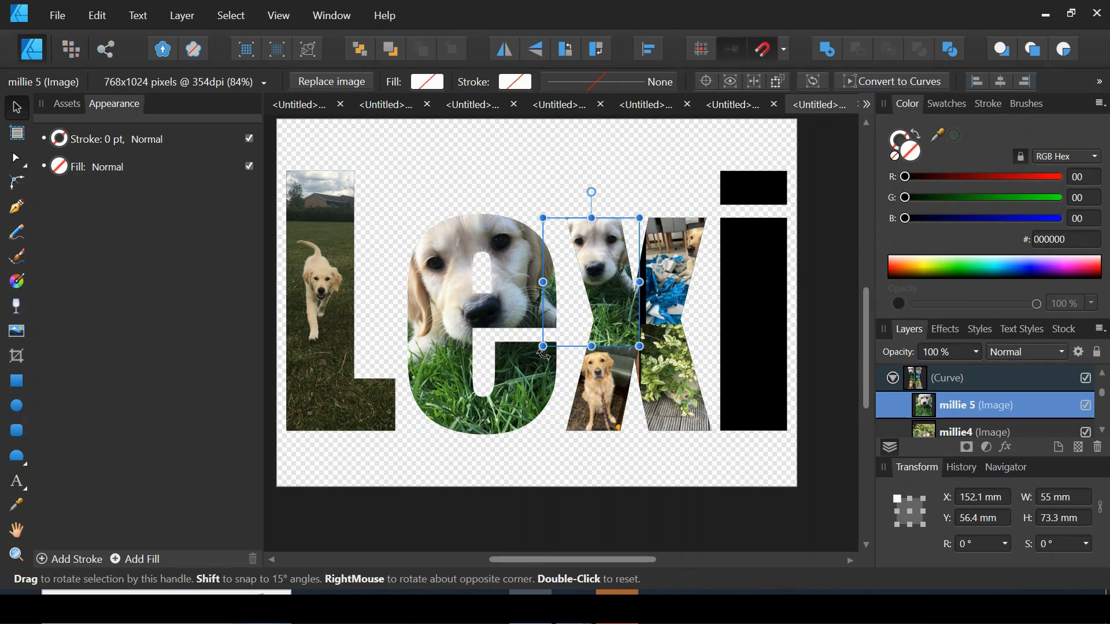
left_click_drag(543, 348, 519, 411)
Crop the lower part of millie 5 and scale the photo down to about 54.6 by 55.8 mm.
left_click(17, 356)
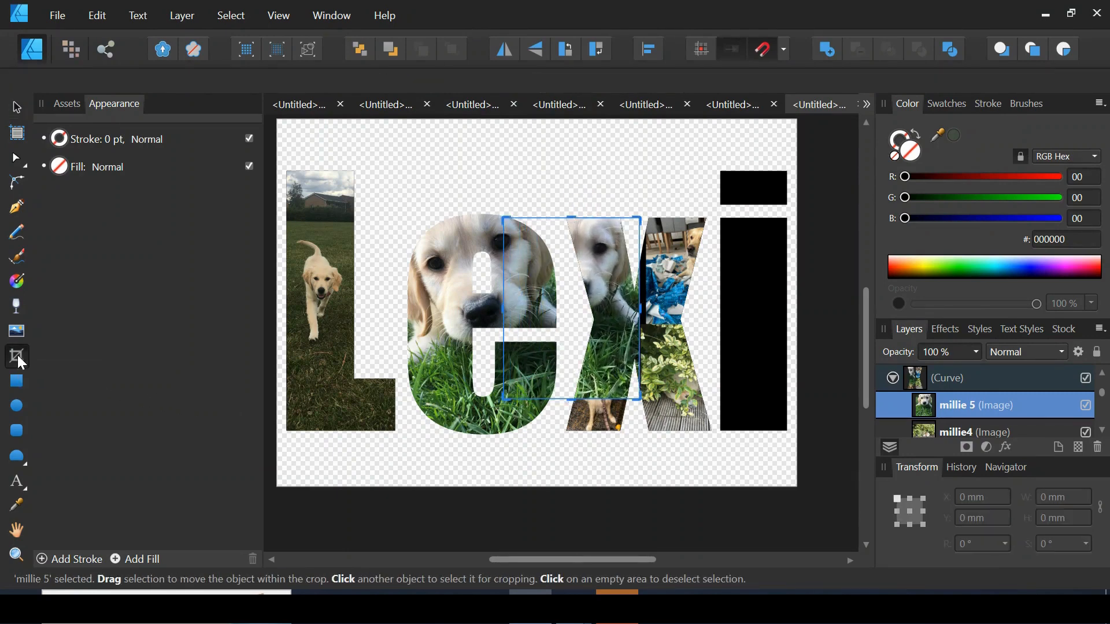
left_click_drag(573, 398, 572, 355)
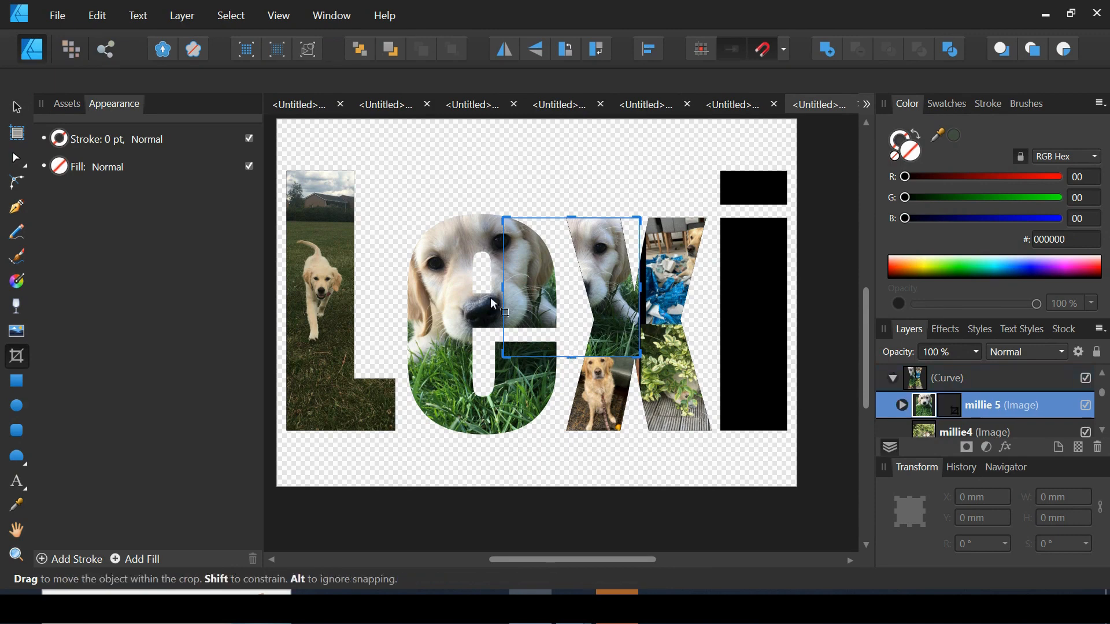
key("v")
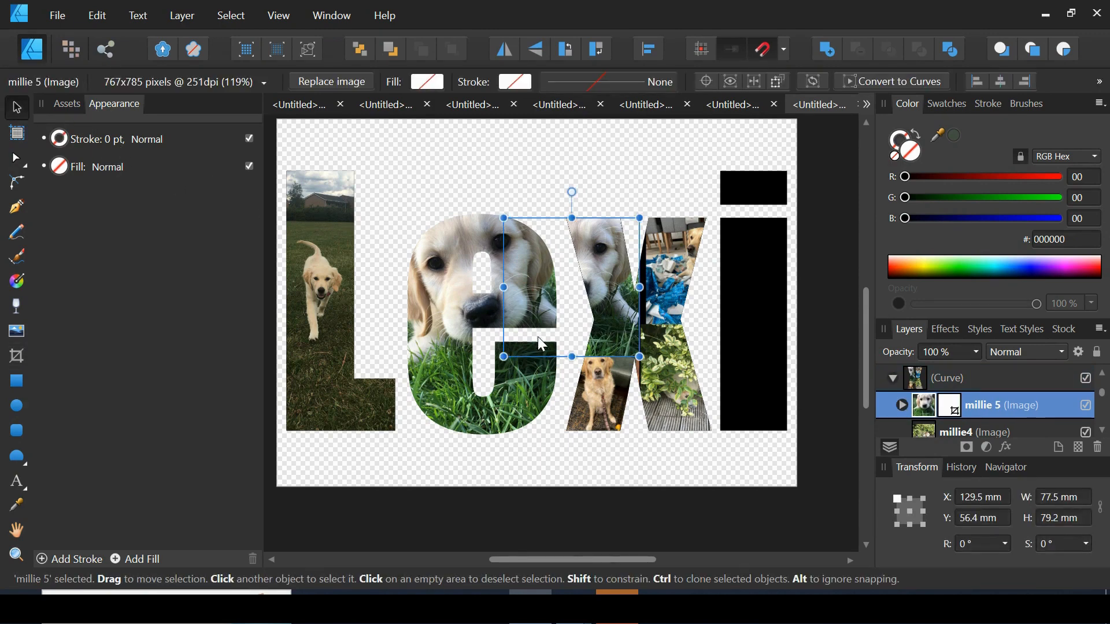
left_click_drag(503, 357, 558, 336)
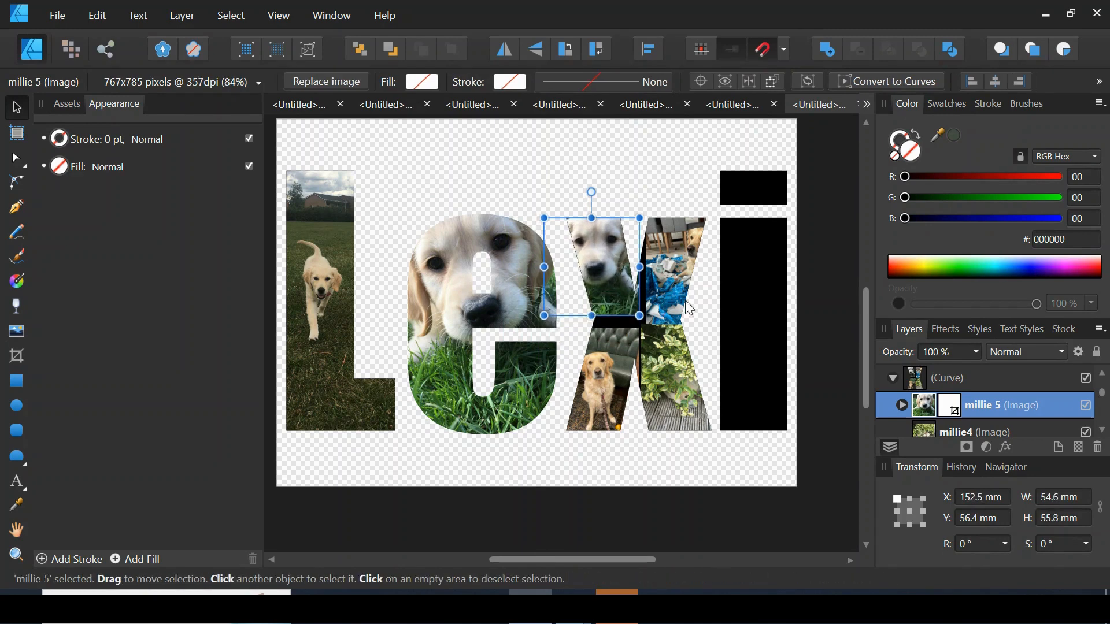
Shift millie4 left so the sleeping puppy shows inside the x, and crop its left side to a width of about 58.3 mm.
left_click(994, 431)
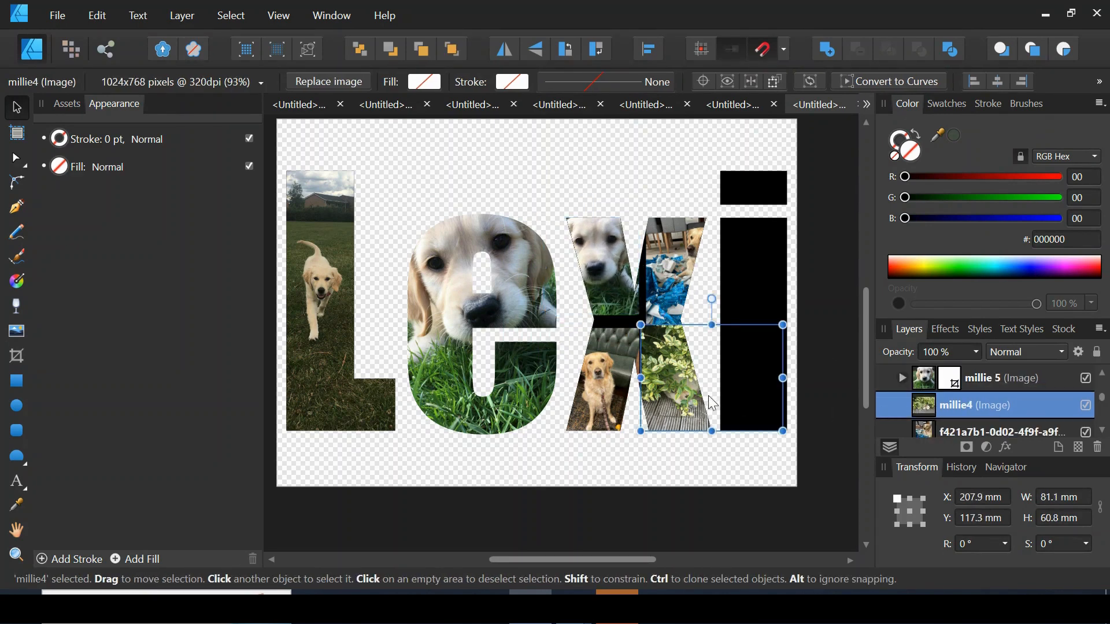
left_click_drag(674, 390, 625, 391)
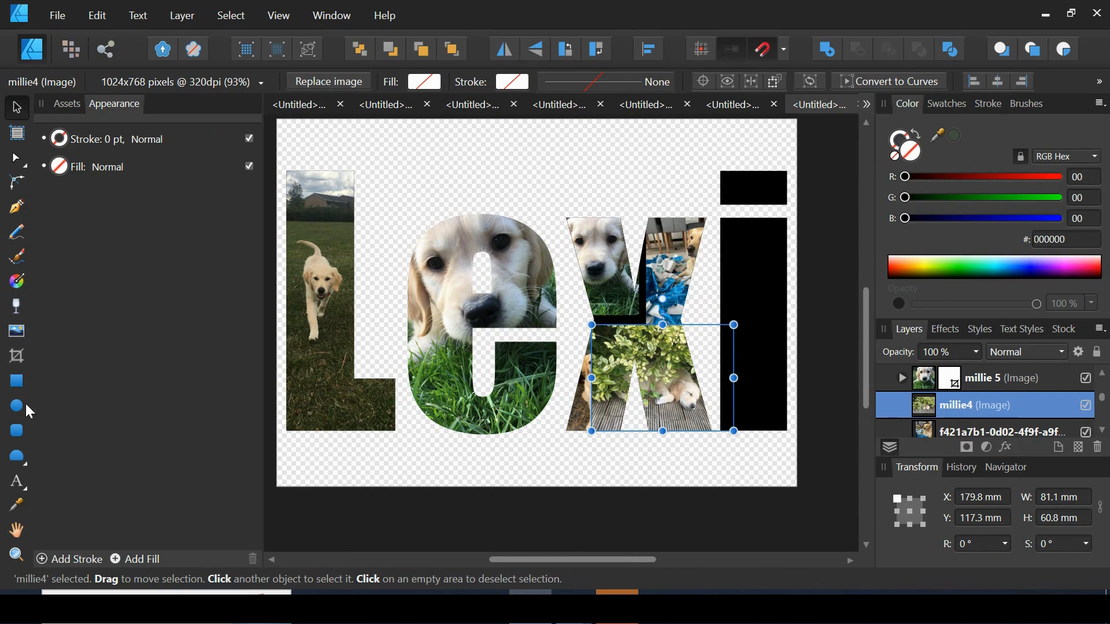
left_click(17, 357)
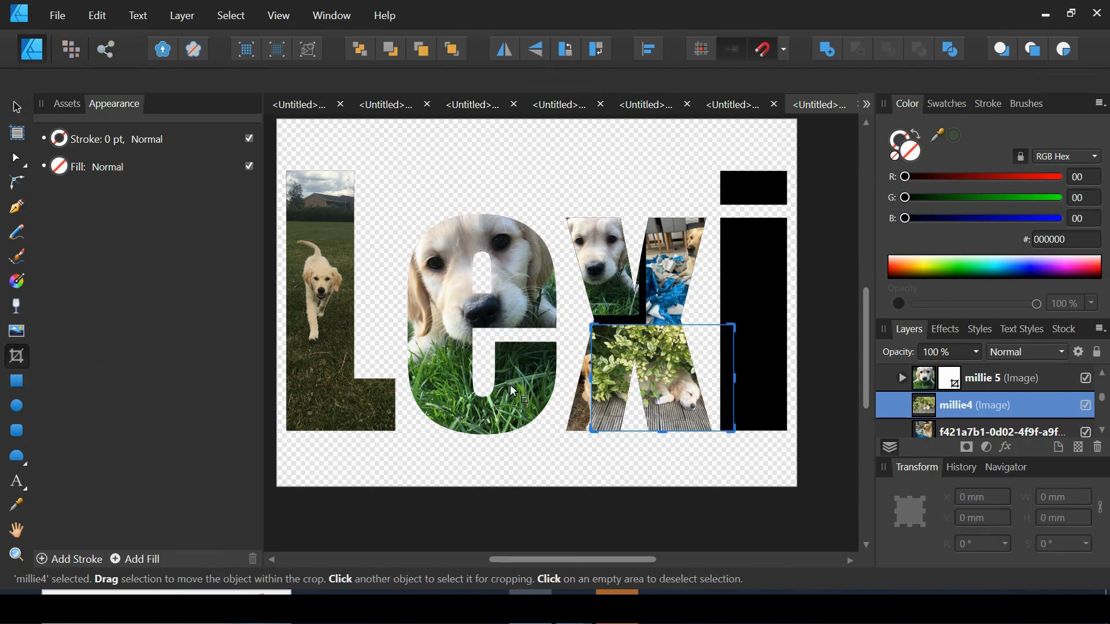
left_click_drag(591, 379, 629, 376)
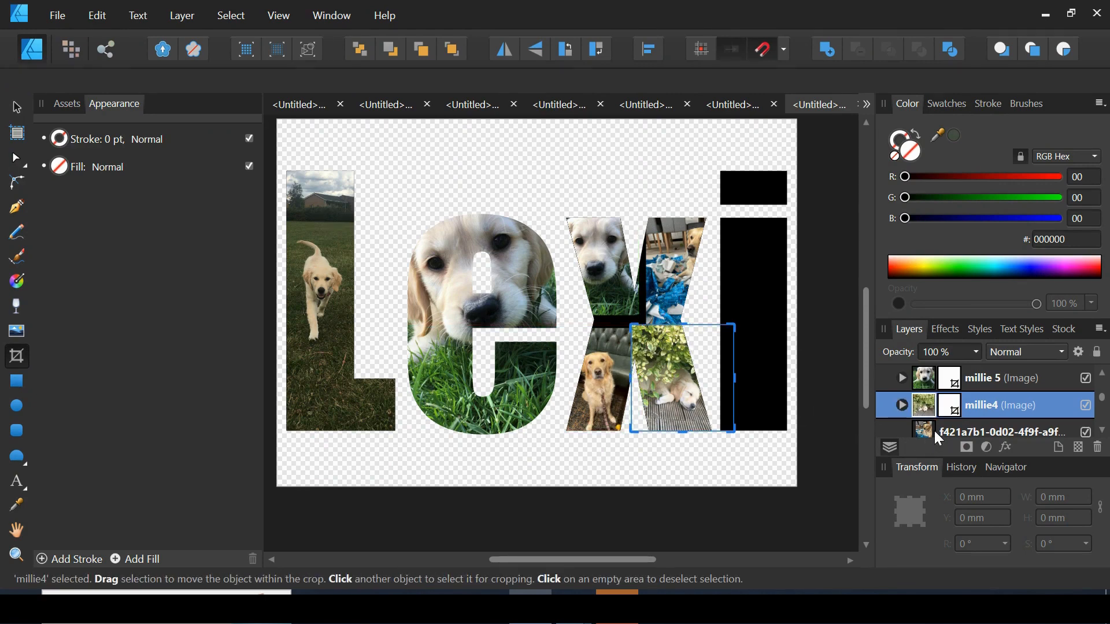
left_click(17, 110)
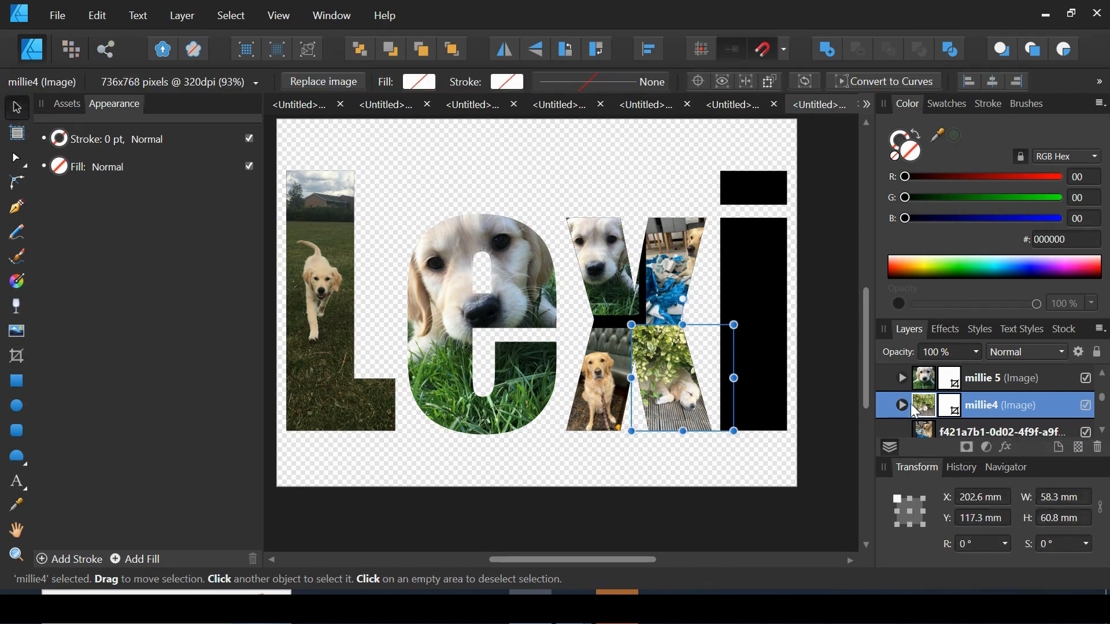
Move the f421a7b1… photo left within the x and enlarge it to about 68.7 by 91.6 mm, framing the dog.
left_click(960, 428)
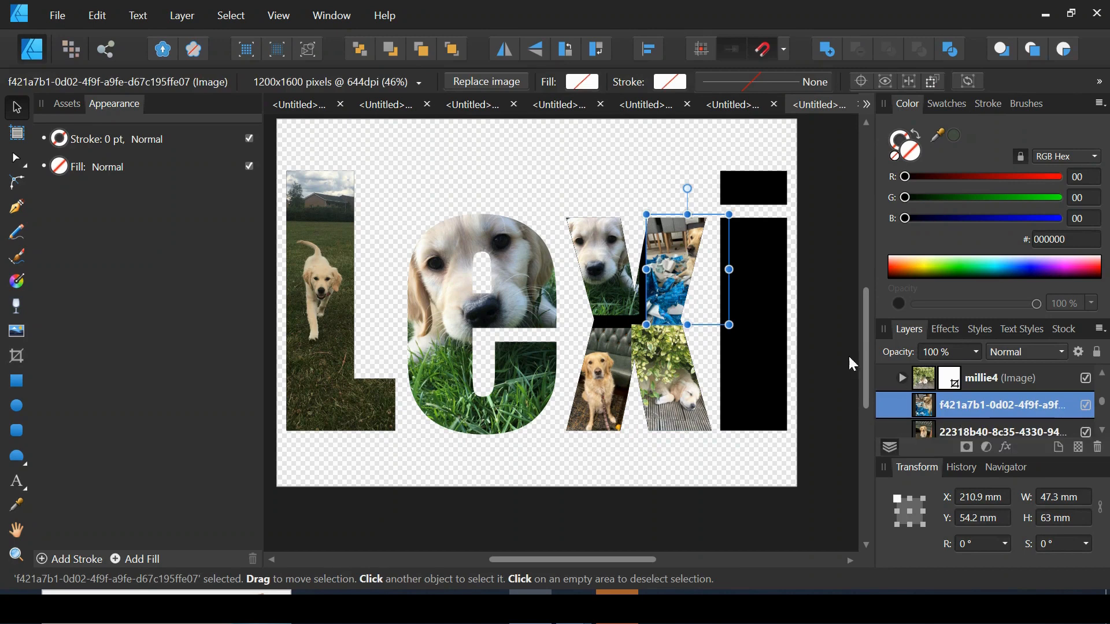
left_click_drag(690, 256, 668, 256)
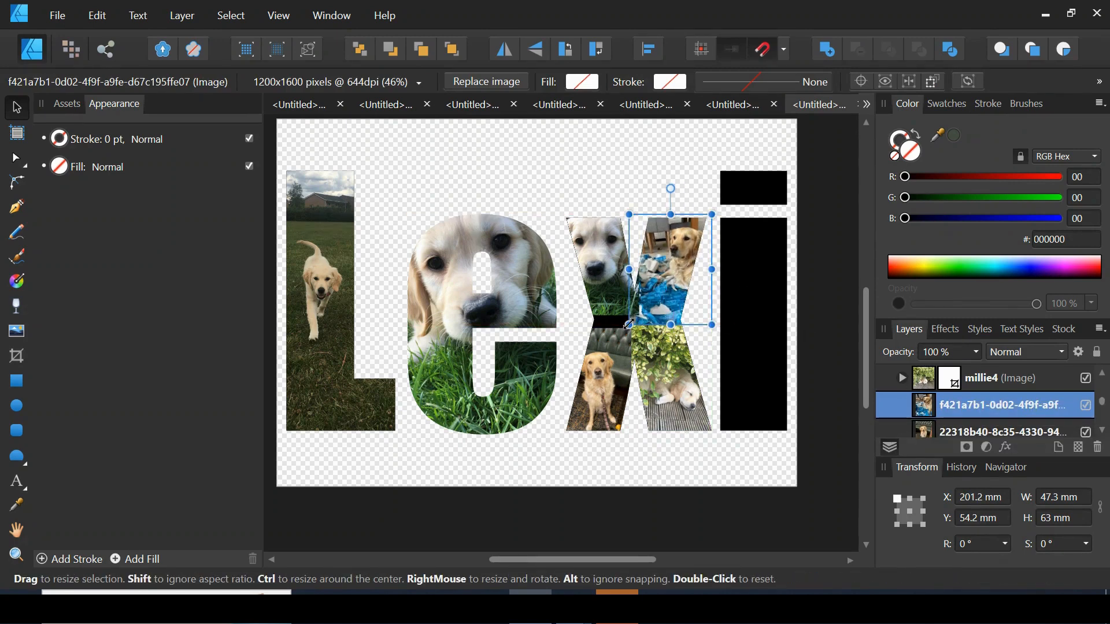
left_click_drag(628, 327, 592, 375)
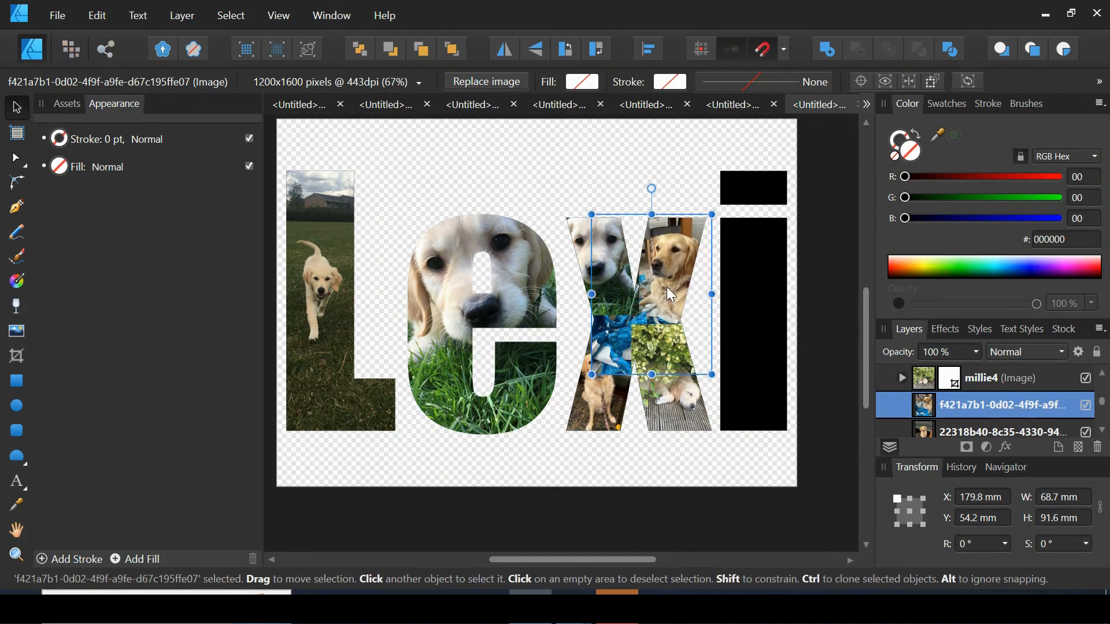
left_click_drag(667, 287, 661, 283)
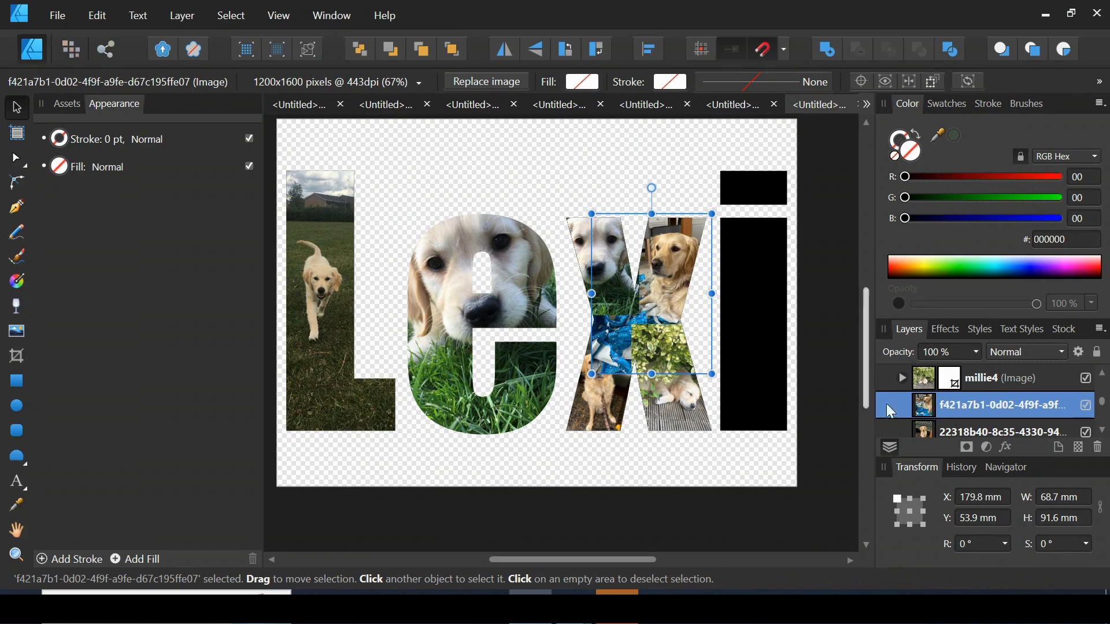
Bring the 22318b40… sofa photo one level forward, above the f421a7b1… photo.
left_click(969, 433)
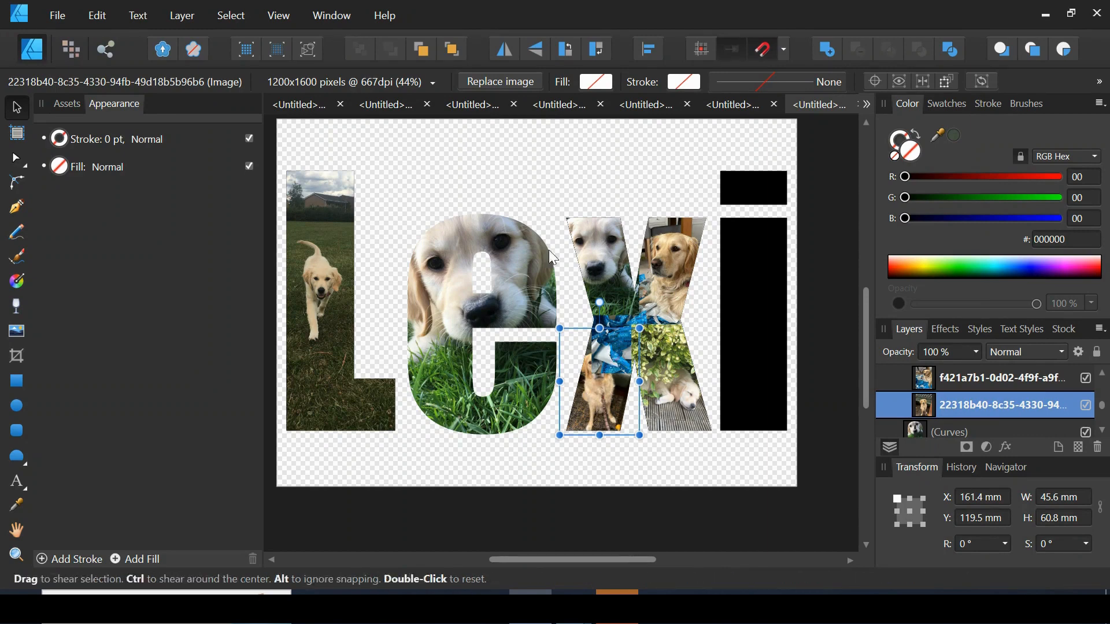
left_click(417, 53)
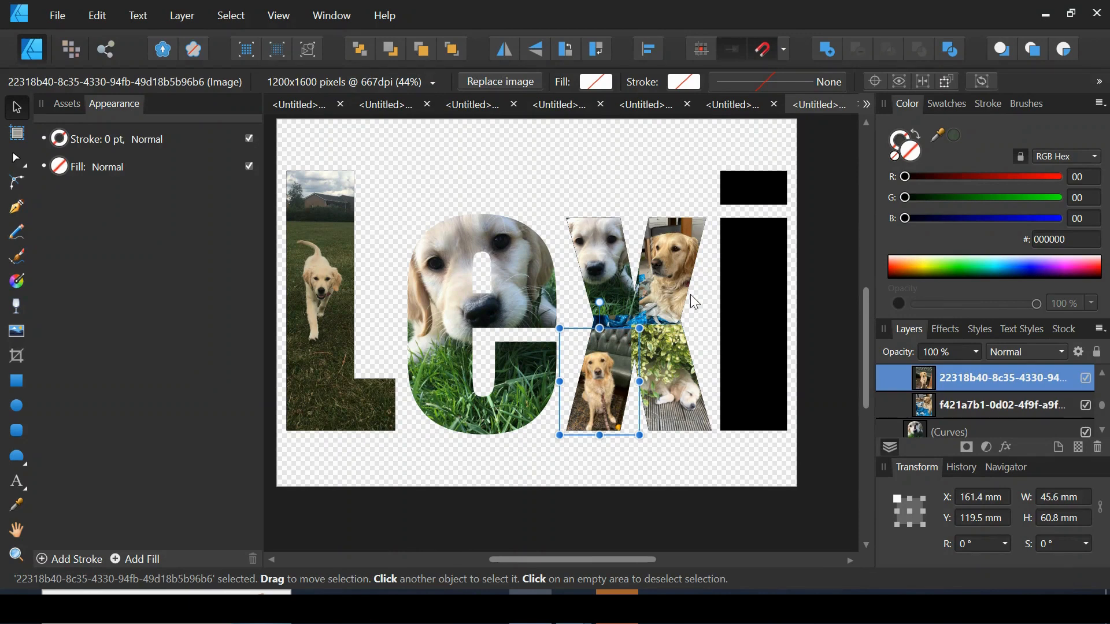
left_click(719, 308)
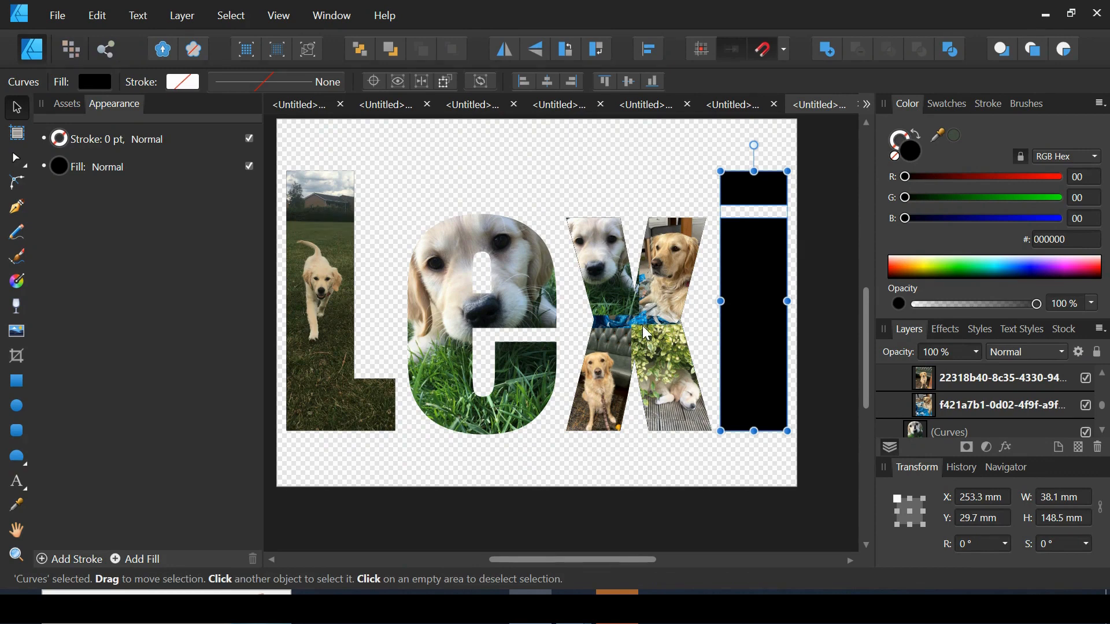
Extend the crop of millie 5 downward to a height of 60.8 mm to cover more of the gap at the x's centre.
scroll(643, 325, "up", 2)
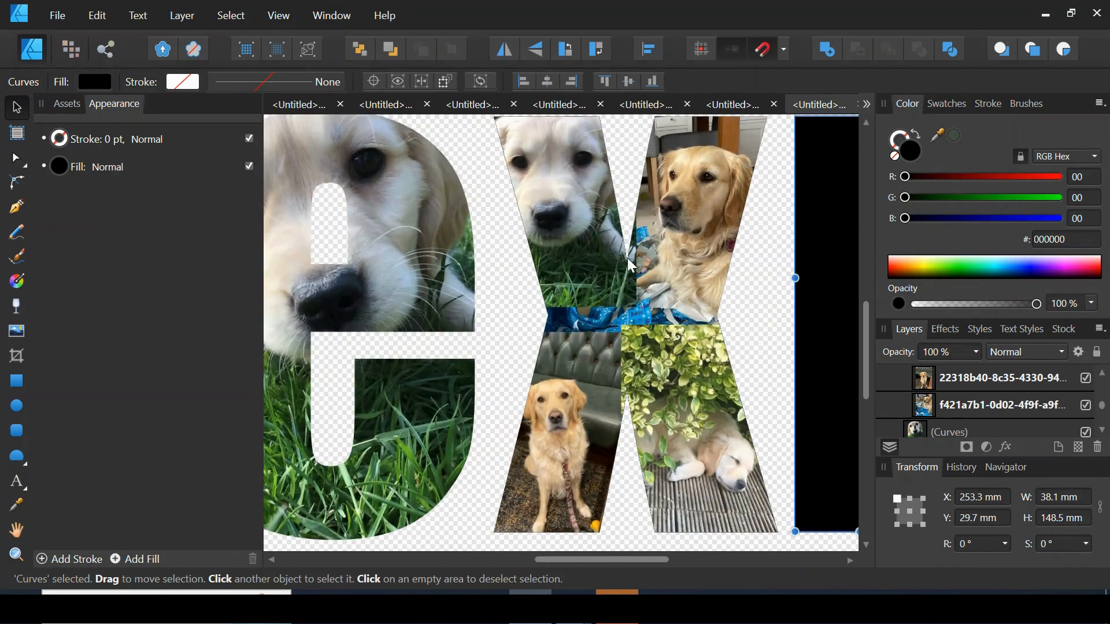
left_click(576, 253)
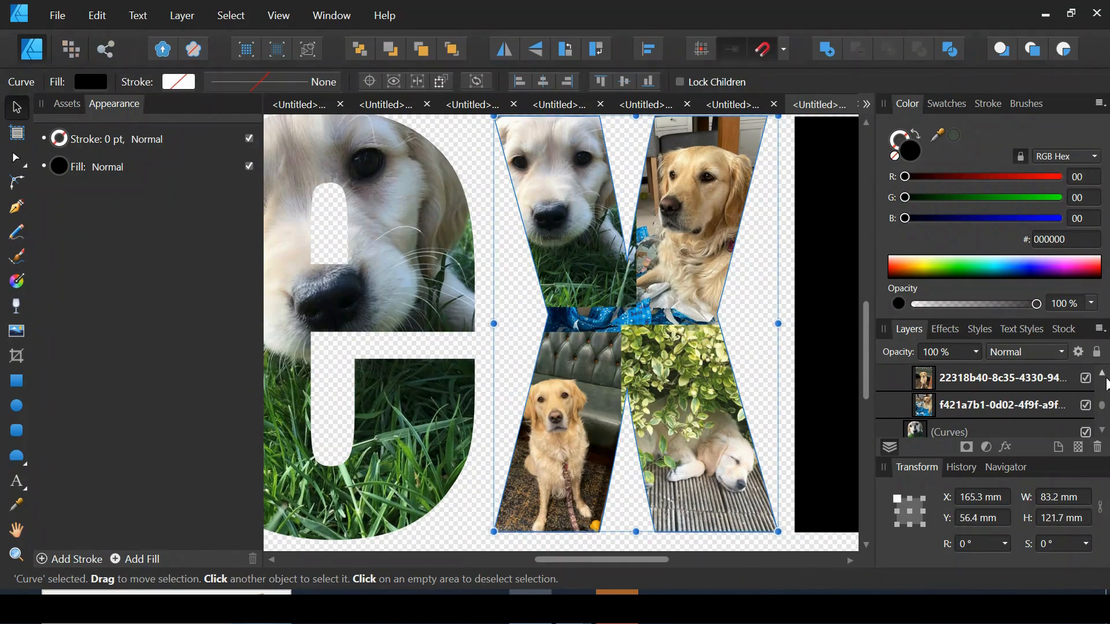
scroll(1106, 385, "up", 2)
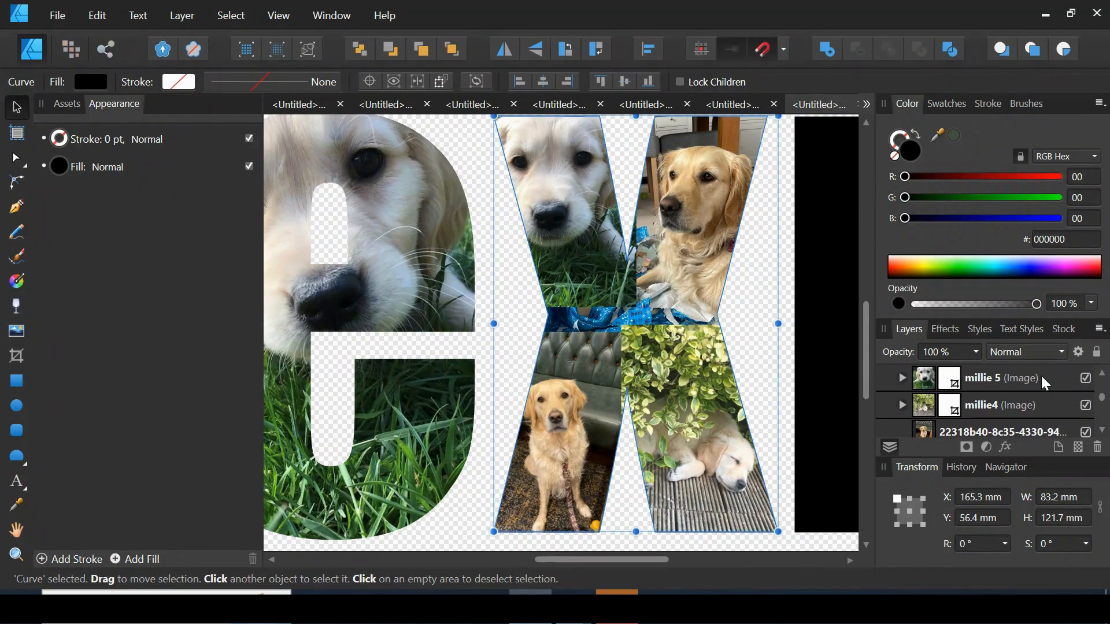
left_click(1041, 378)
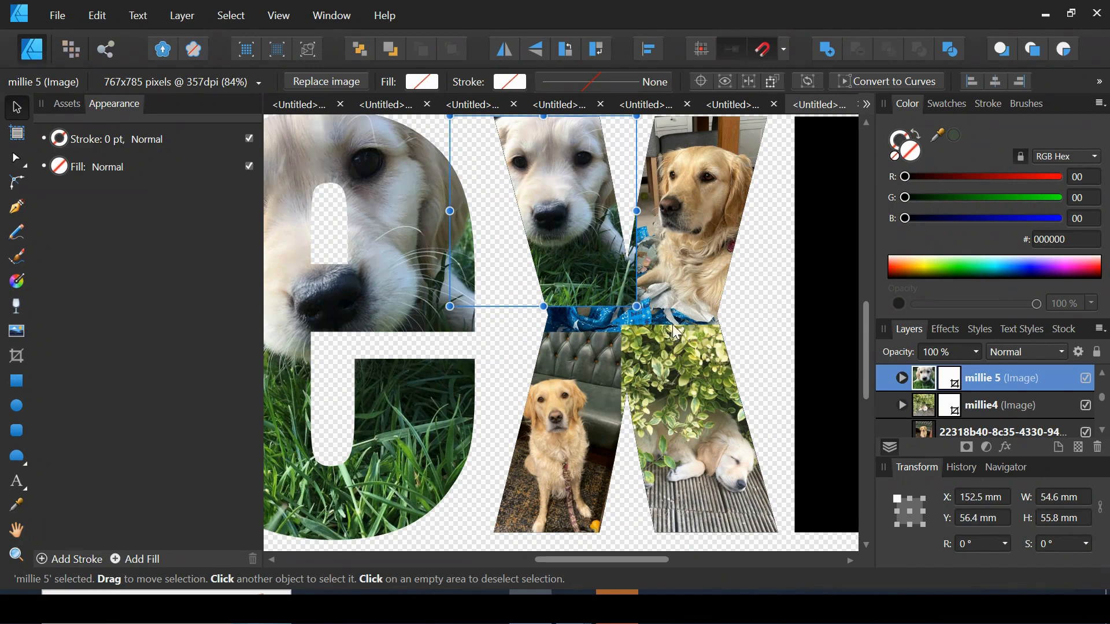
left_click(22, 357)
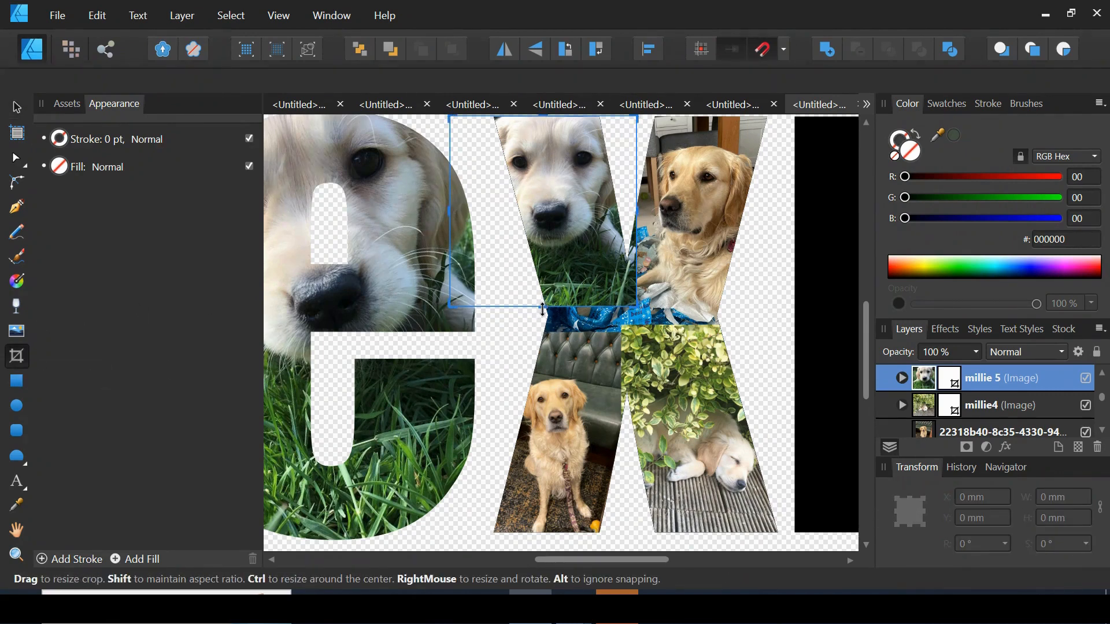
left_click_drag(542, 307, 542, 324)
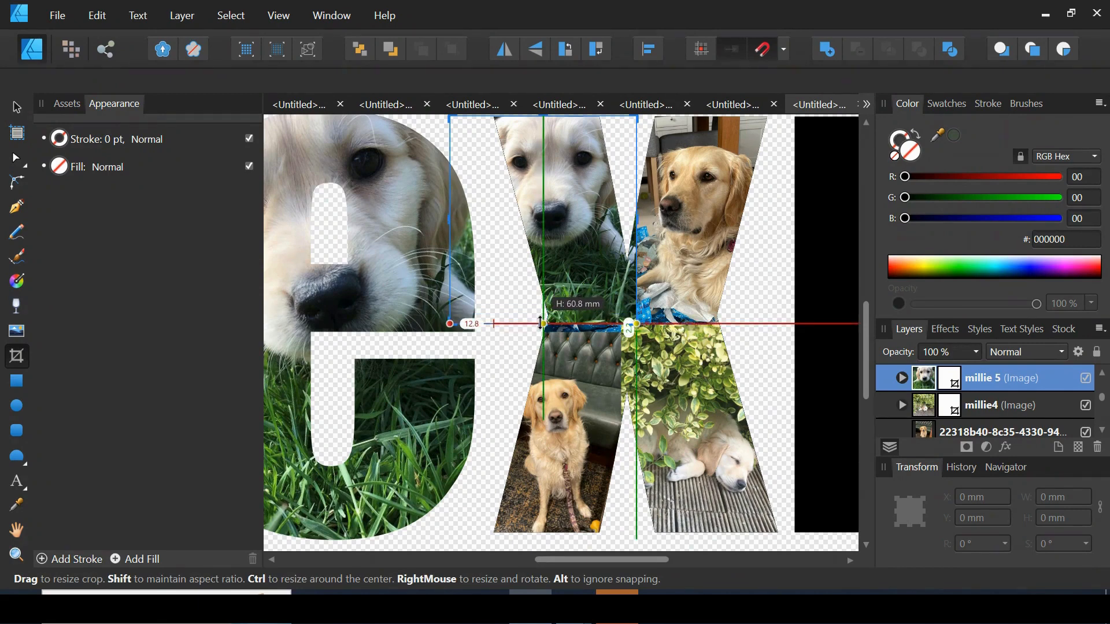
left_click_drag(540, 323, 541, 322)
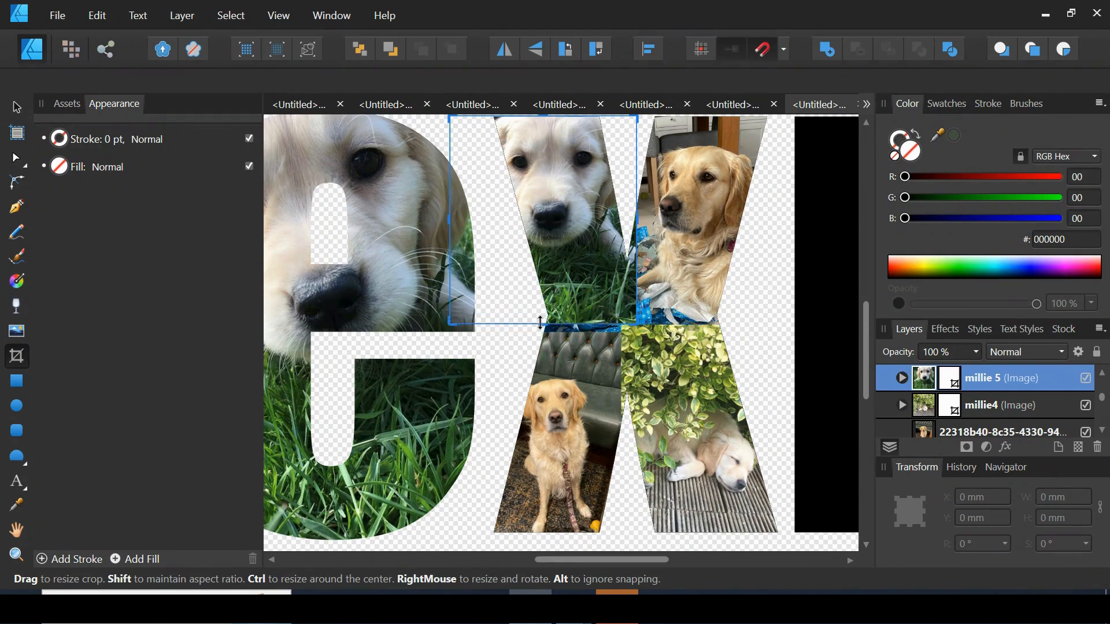
left_click(16, 108)
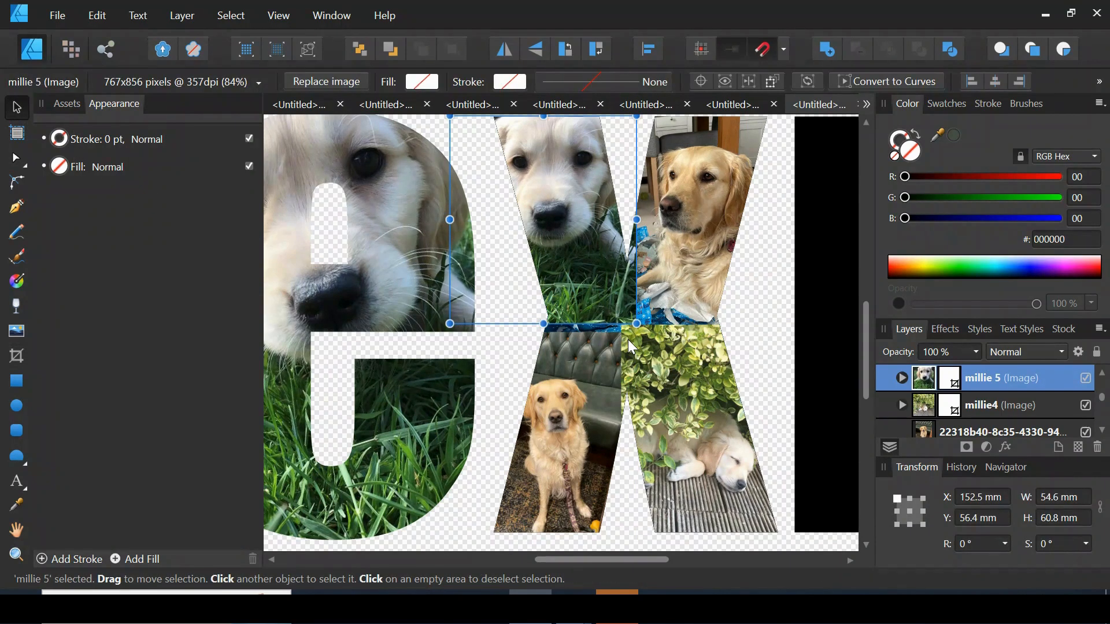
left_click(795, 344)
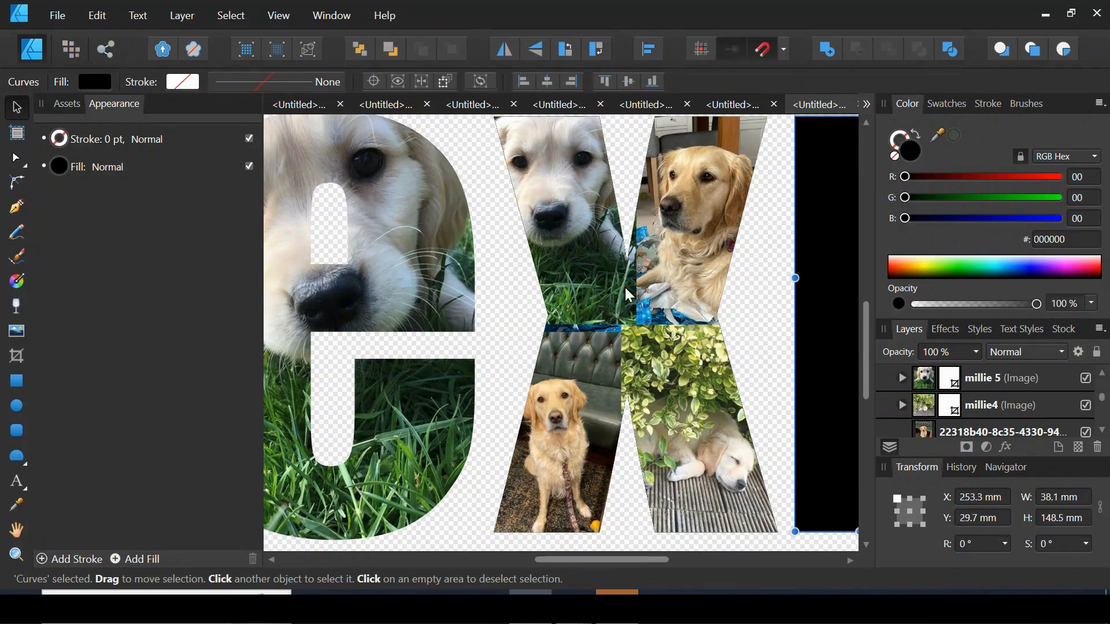
Select the millie 5 photo and activate the Erase Brush Tool in the Pixel Persona.
scroll(624, 286, "up", 3)
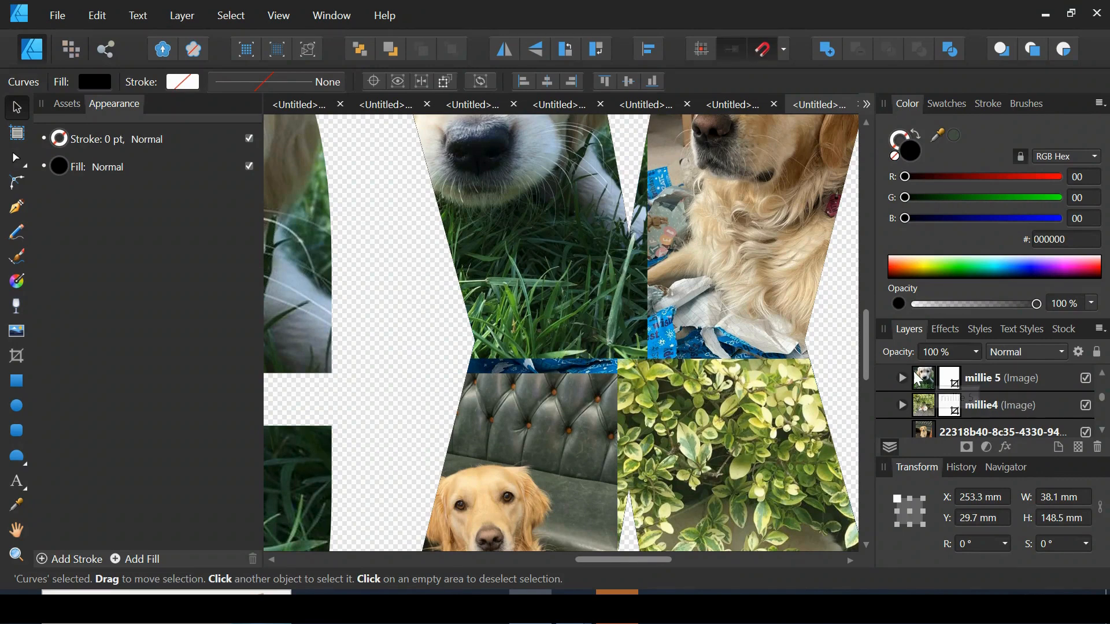
left_click(986, 377)
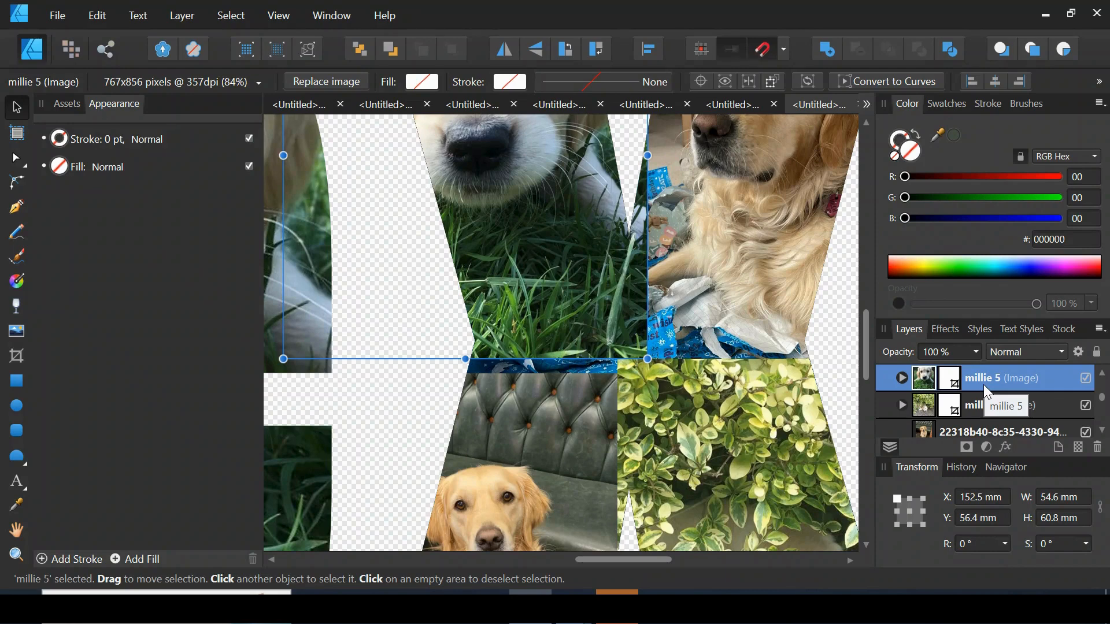
left_click(73, 54)
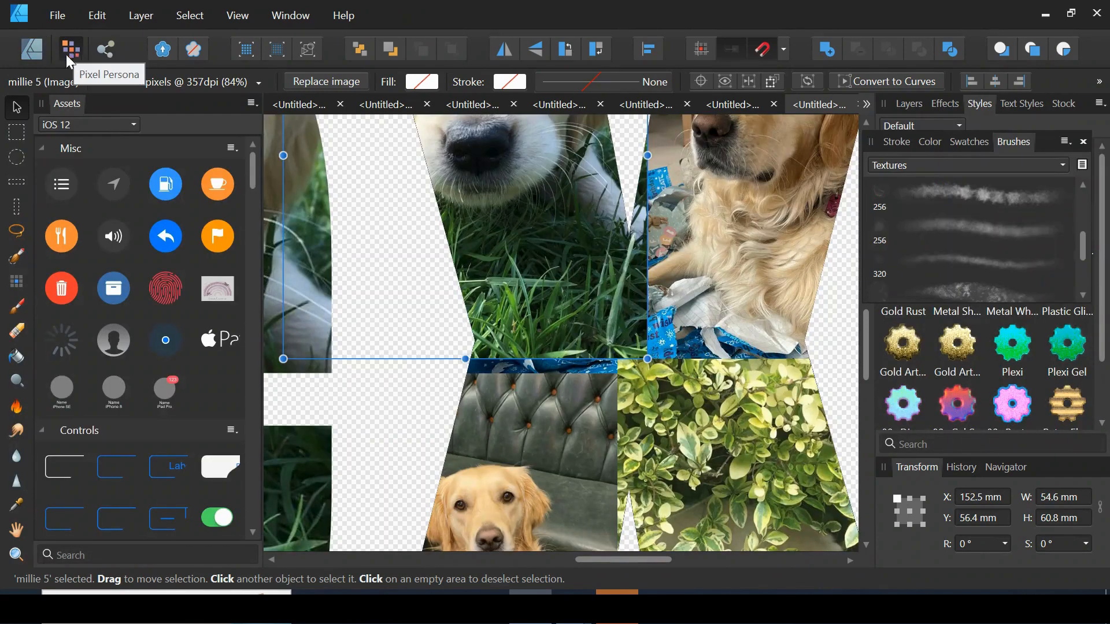
left_click(19, 339)
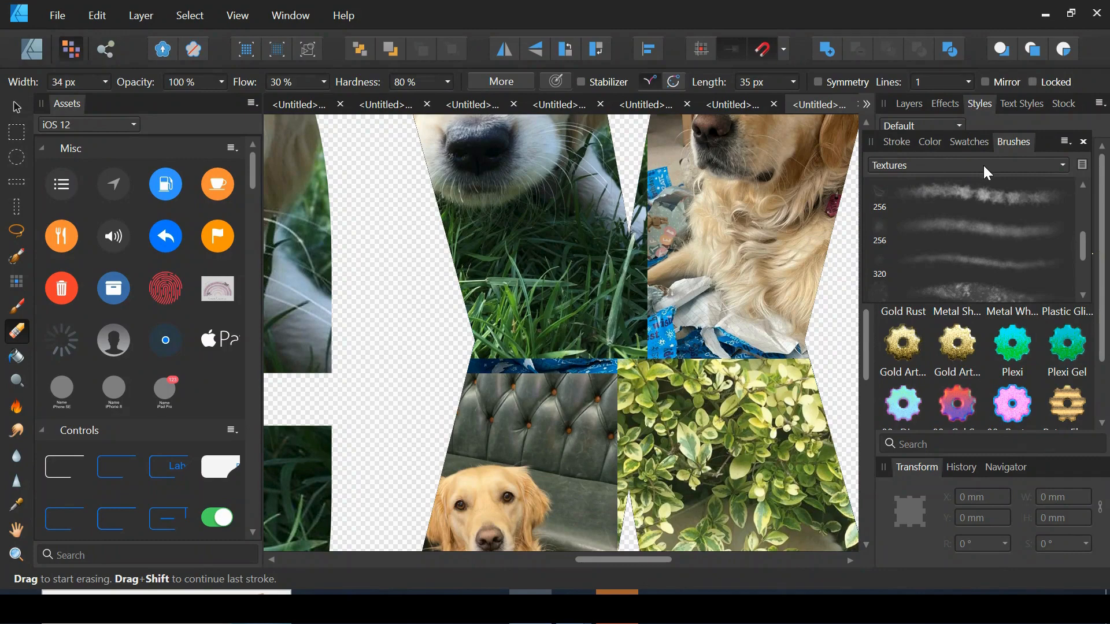
Choose the soft 256 px brush without heavy speckles from the Textures brushes for erasing, and set its width to 32 px.
left_click(1066, 173)
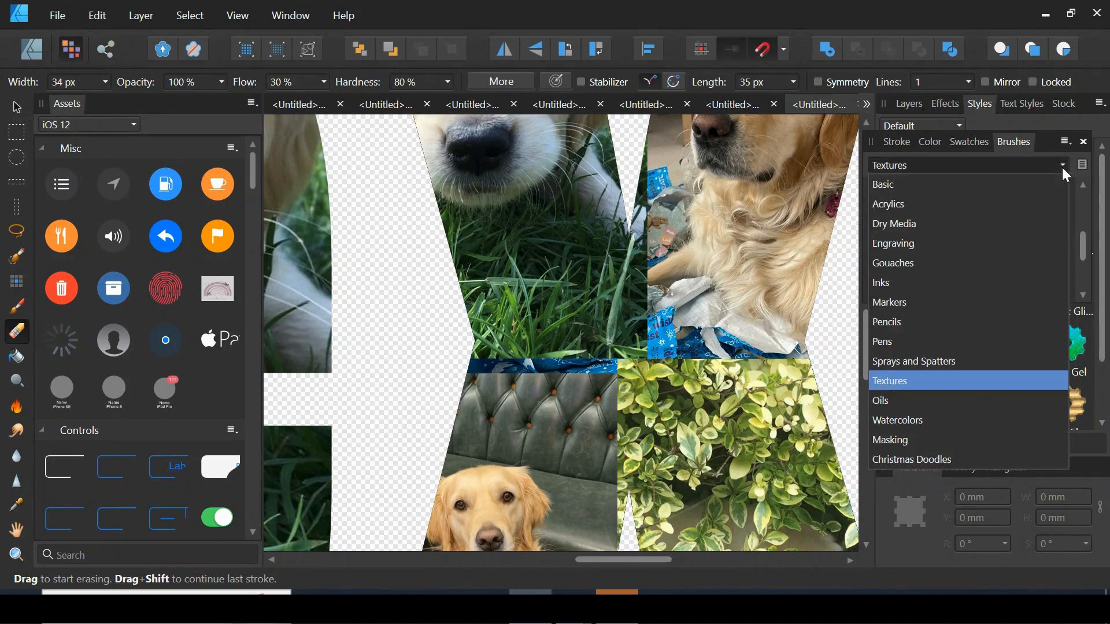
left_click(923, 186)
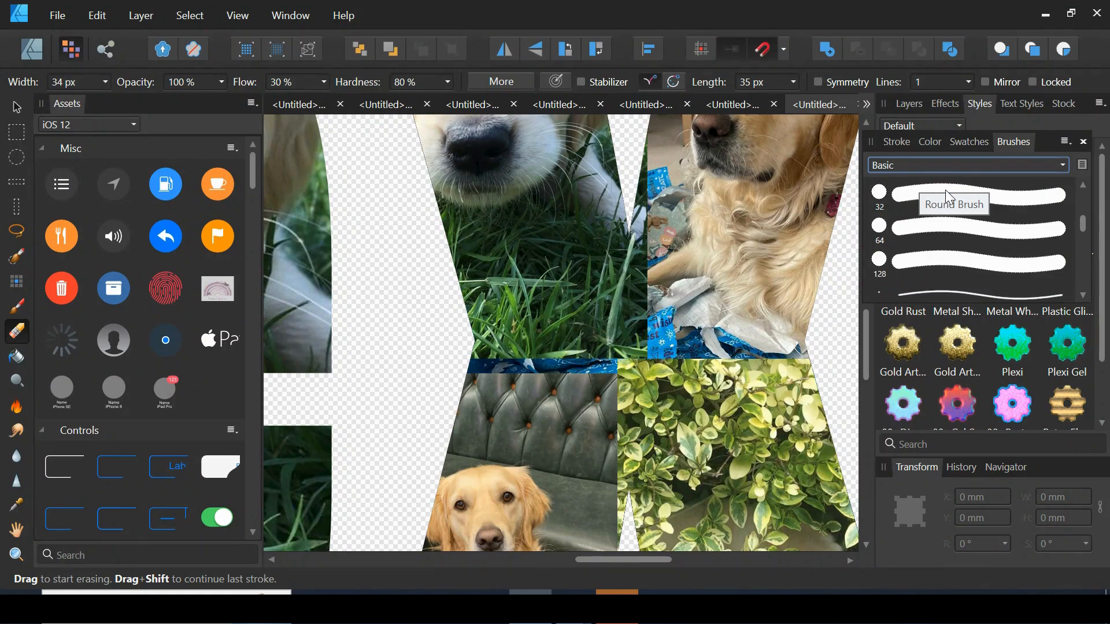
left_click(1062, 168)
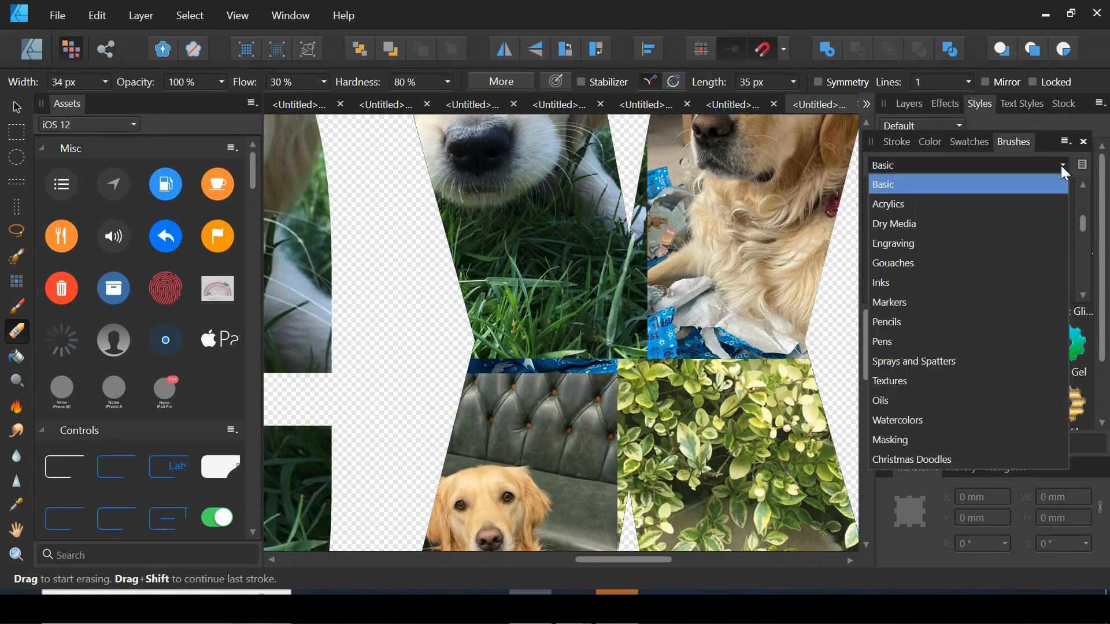
left_click(965, 383)
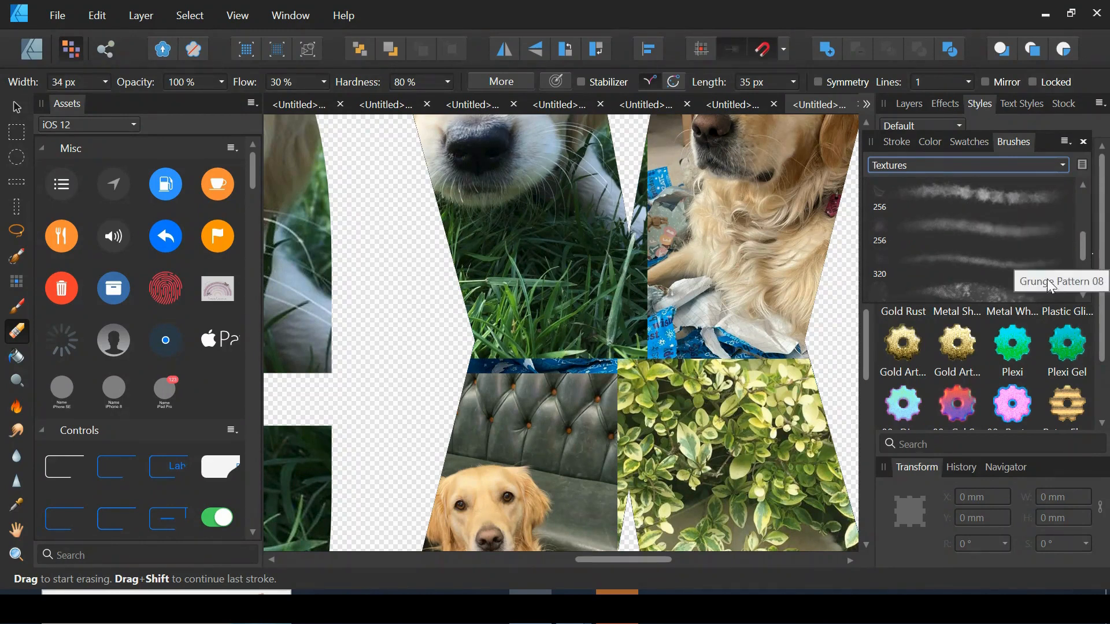
left_click(1086, 295)
left_click(1086, 295)
left_click(1086, 296)
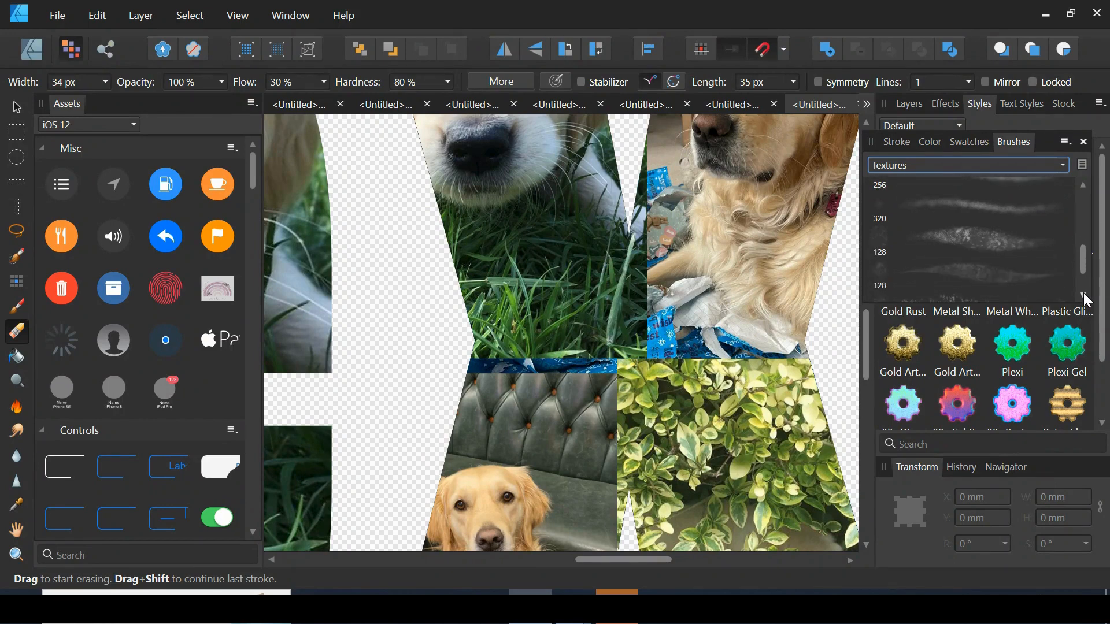
left_click(1085, 296)
left_click(1086, 296)
left_click(1086, 296)
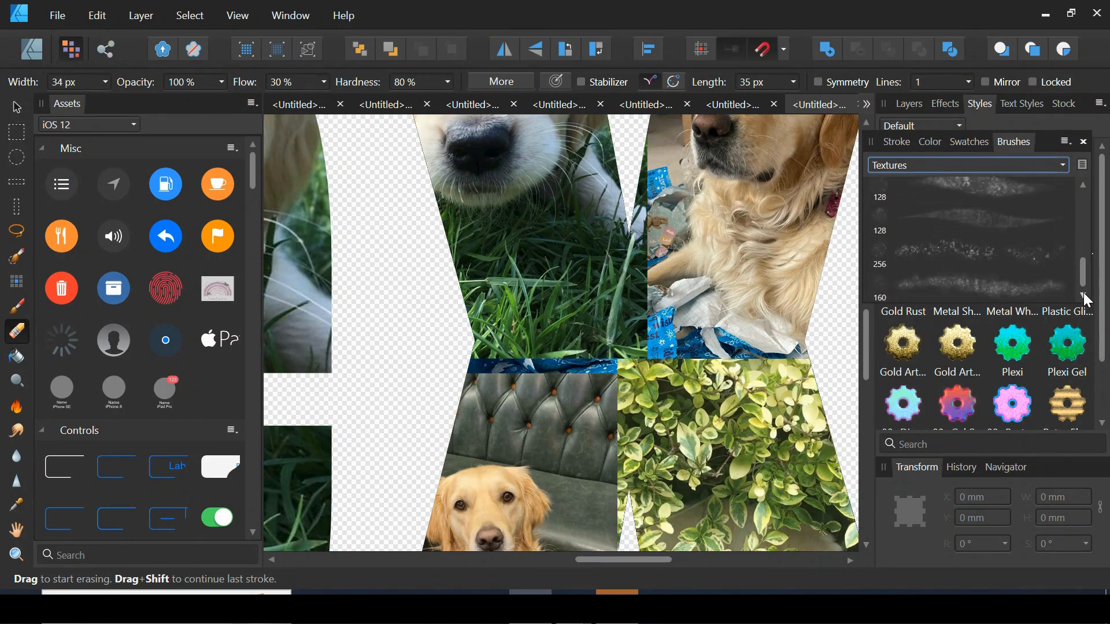
left_click(1085, 186)
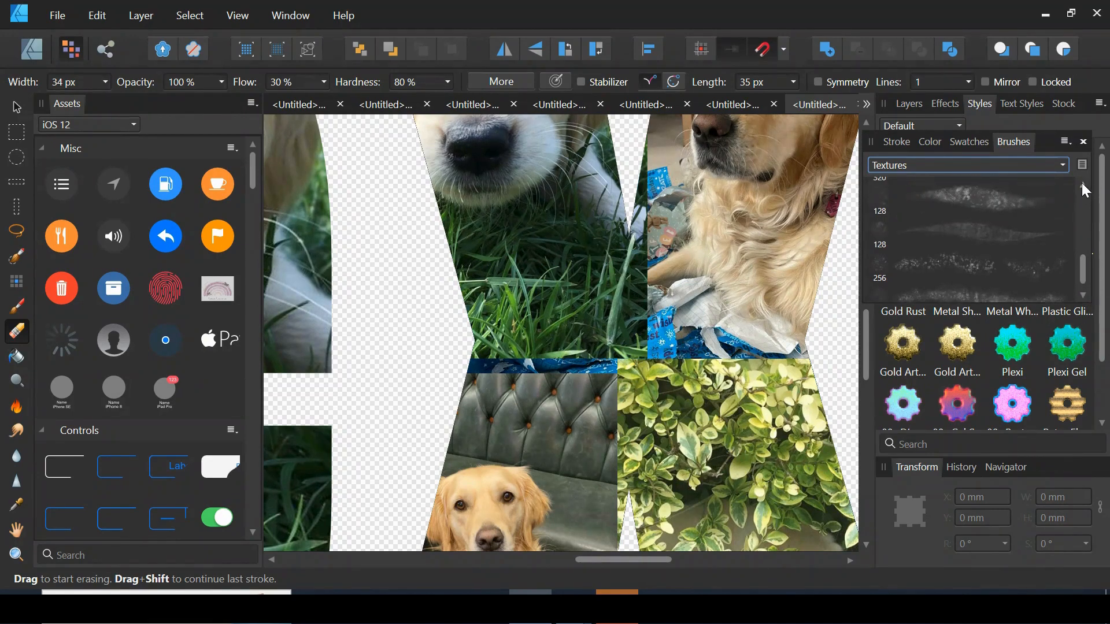
left_click(1085, 186)
left_click(1085, 187)
left_click(1081, 185)
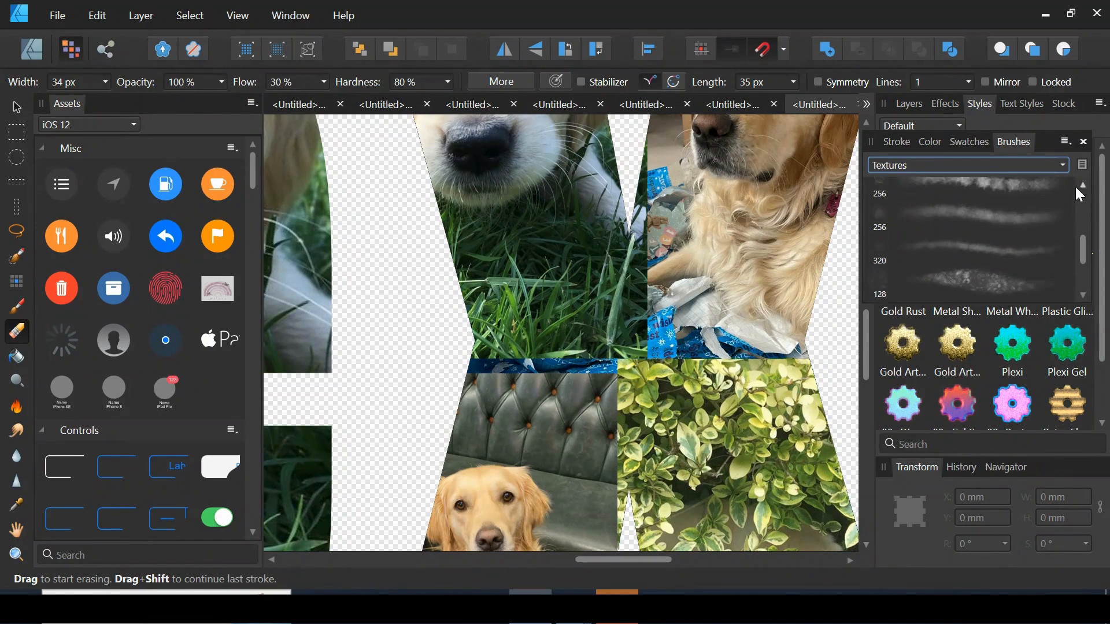
left_click(1018, 216)
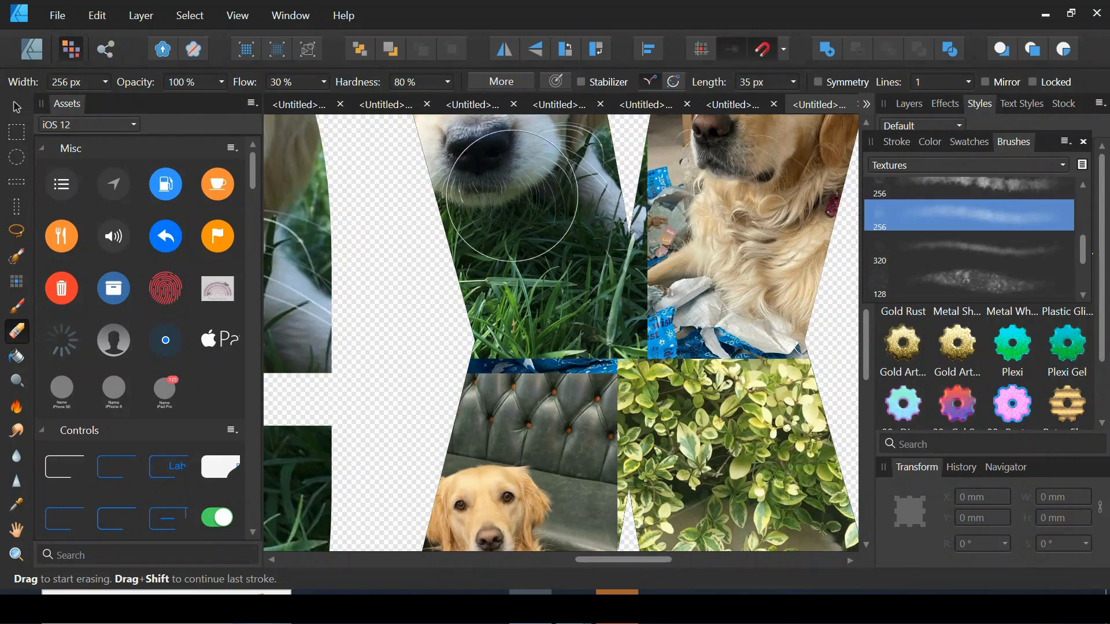
left_click(106, 81)
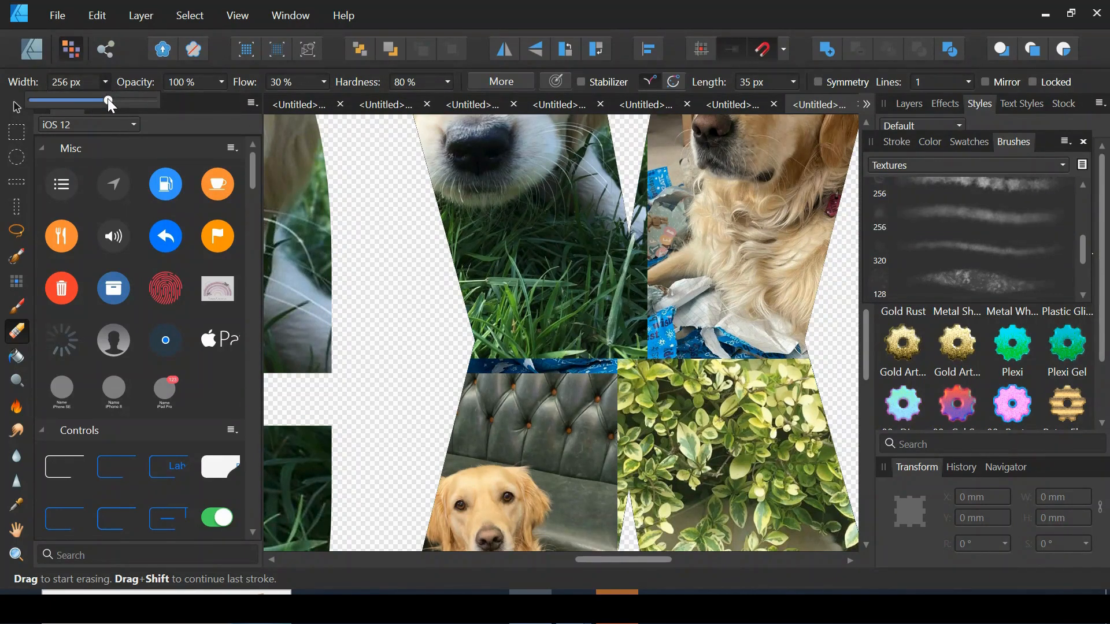
left_click_drag(108, 100, 65, 106)
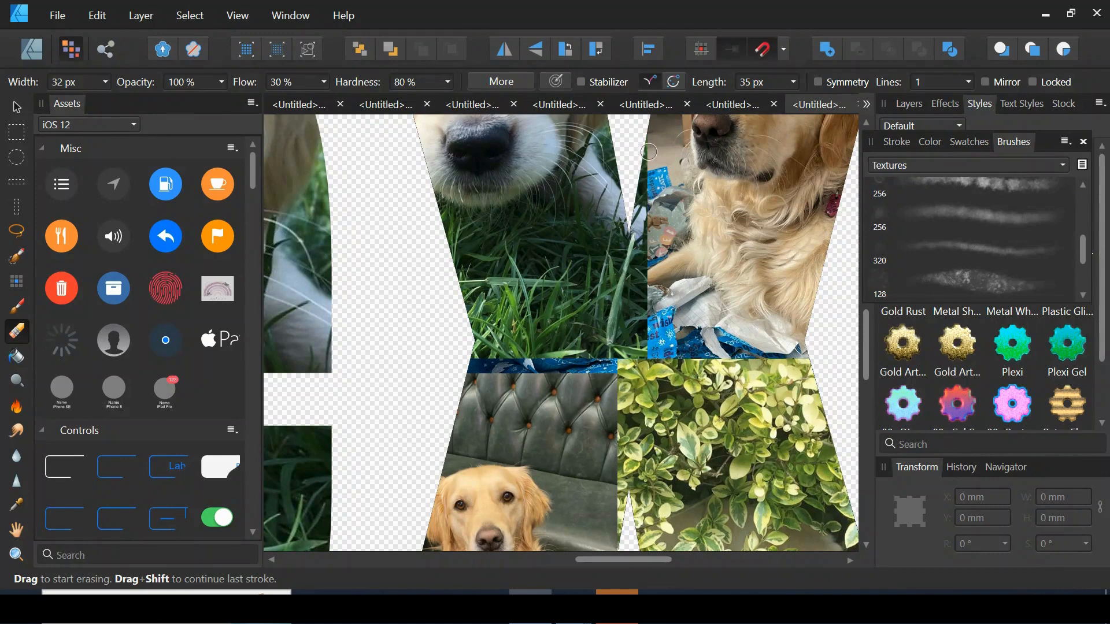
Erase along millie 5's straight right edge so its grass blends into the neighbouring dog photo, and return to the Designer Persona.
mouse_move(648, 151)
left_mouse_down()
mouse_move(643, 201)
mouse_move(648, 140)
mouse_move(639, 368)
mouse_move(643, 204)
mouse_move(644, 342)
mouse_move(652, 202)
mouse_move(651, 307)
mouse_move(642, 238)
mouse_move(648, 338)
mouse_move(642, 207)
mouse_move(644, 356)
left_mouse_up()
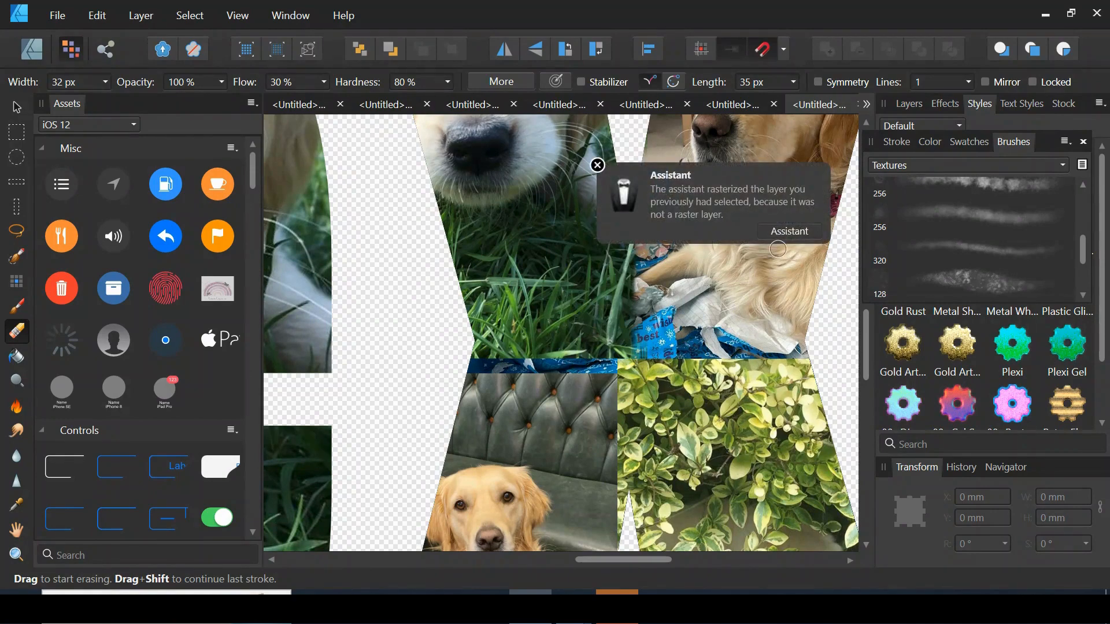
left_click(597, 166)
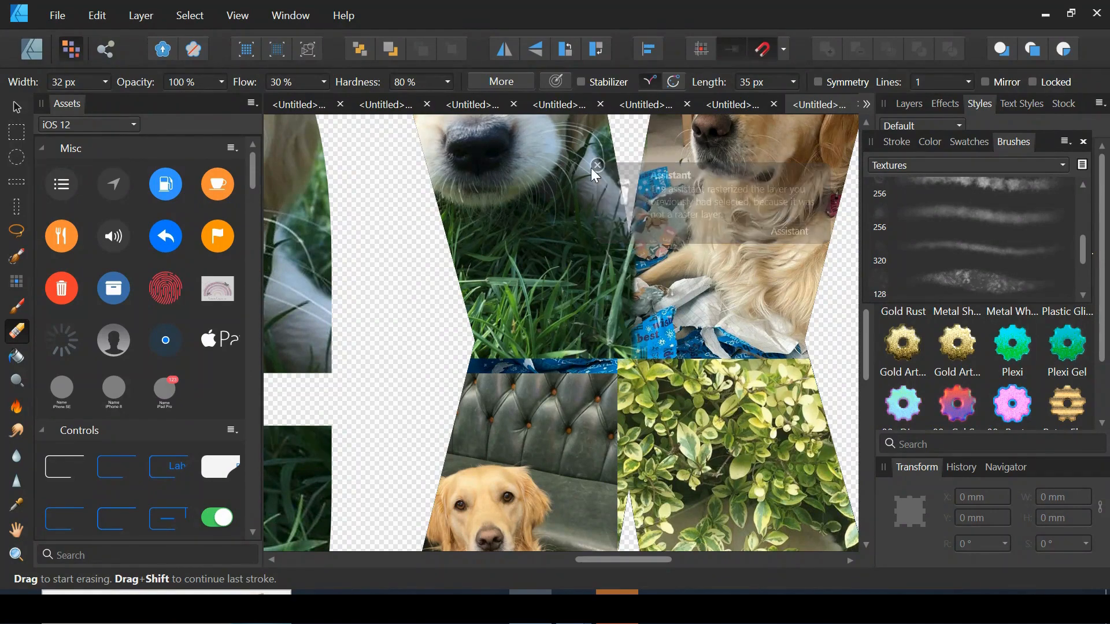
scroll(612, 281, "up", 5)
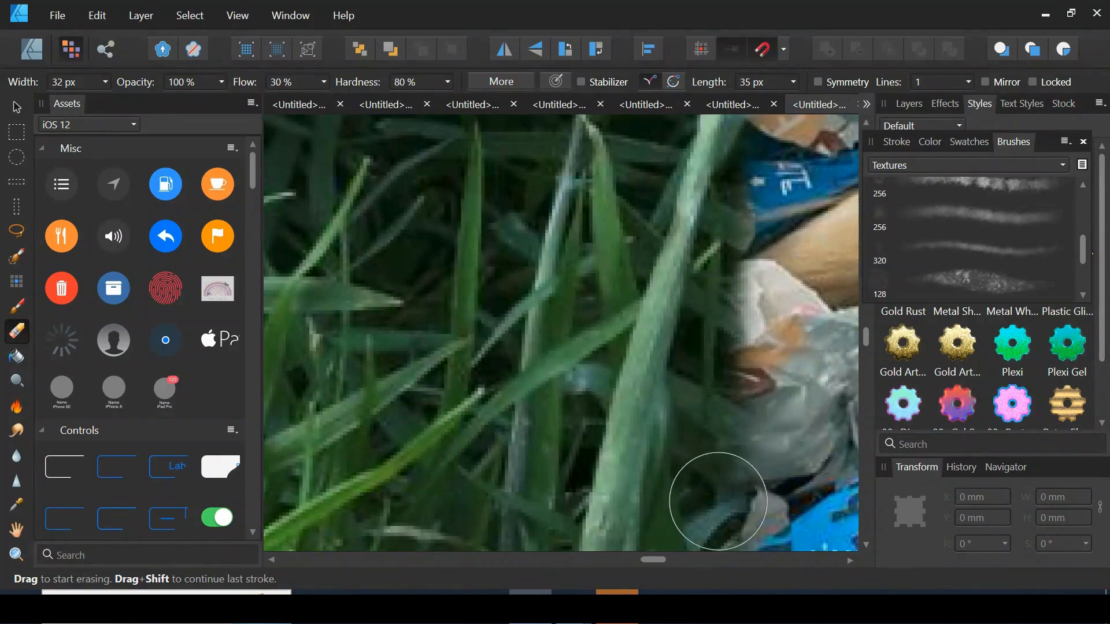
scroll(697, 255, "down", 5)
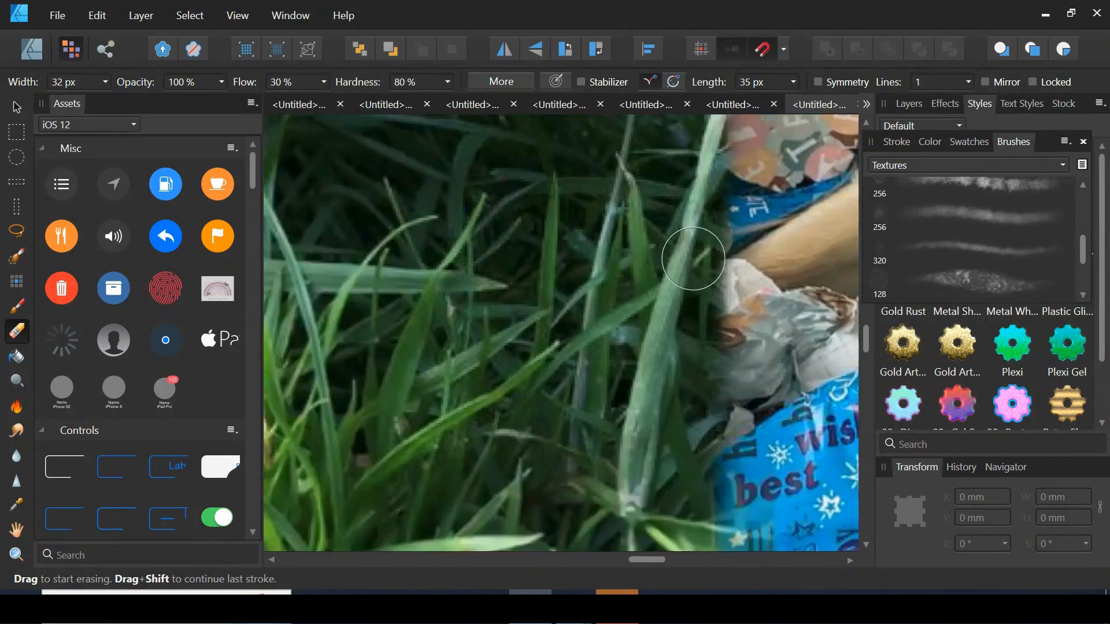
scroll(693, 258, "down", 5)
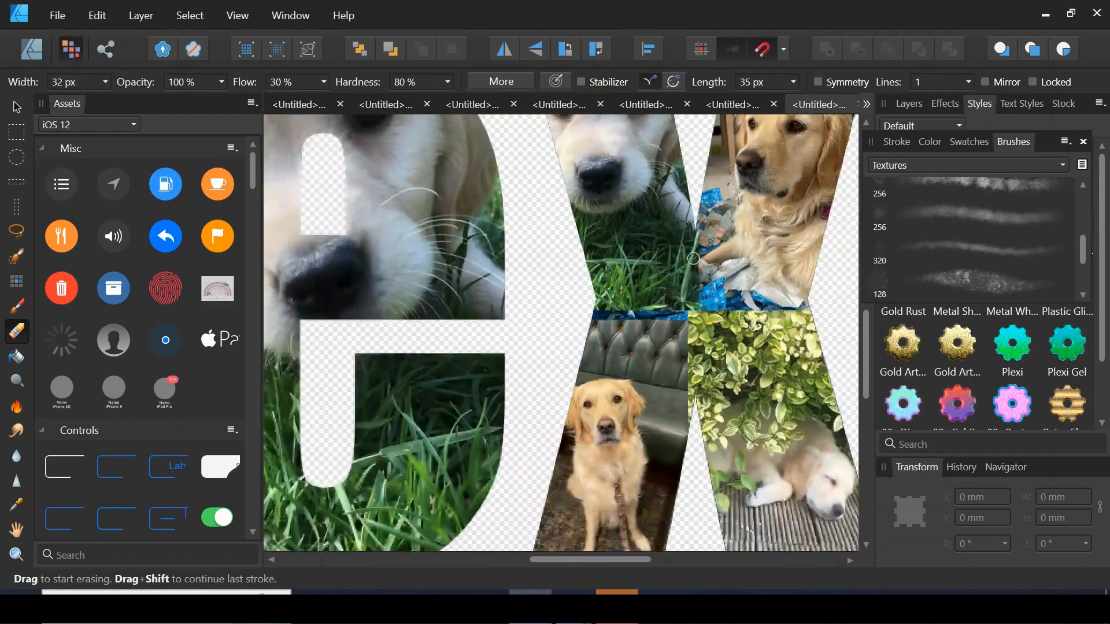
left_click(15, 110)
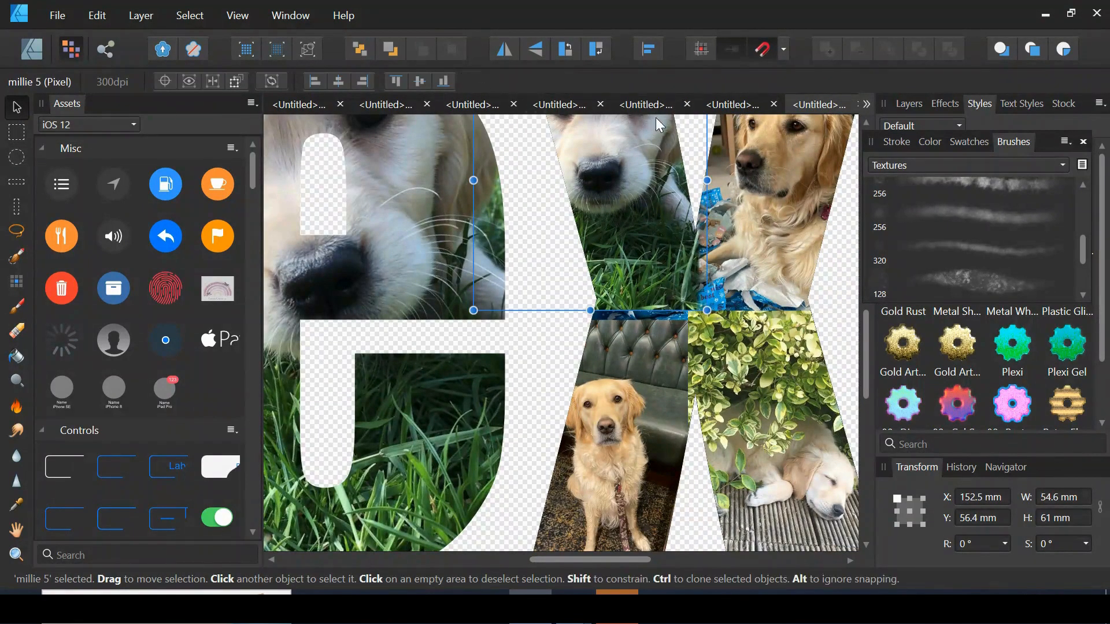
left_click(36, 55)
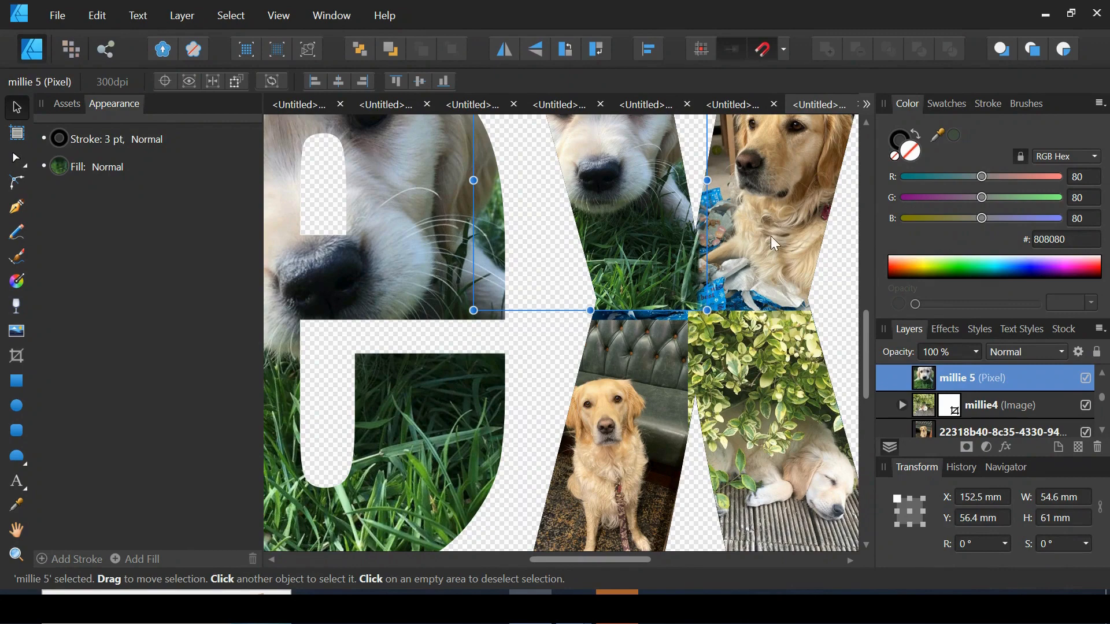
Erase the blue strip of the f421a7b1… photo between the grass and the sofa with the 32 px textured brush in the Pixel Persona.
left_click(1103, 431)
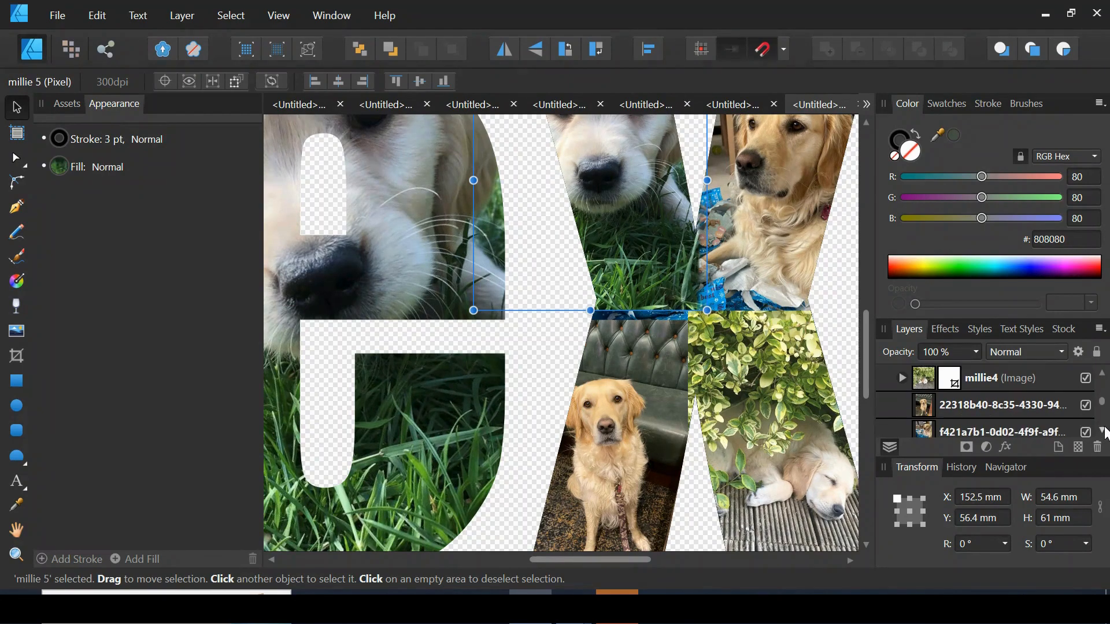
left_click(1103, 430)
left_click(1028, 407)
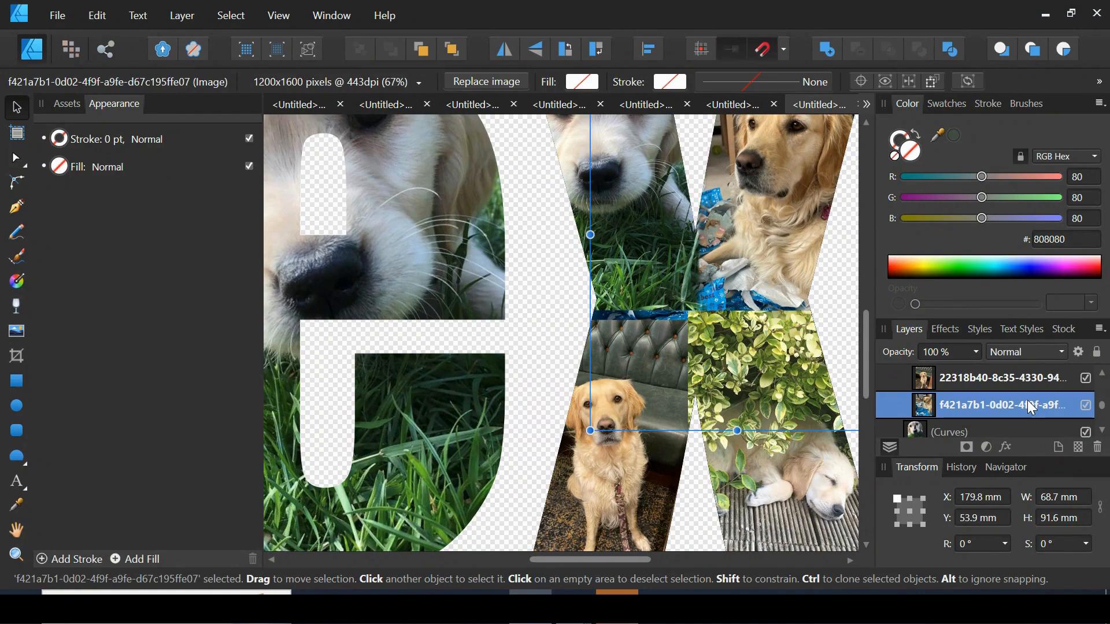
left_click(76, 57)
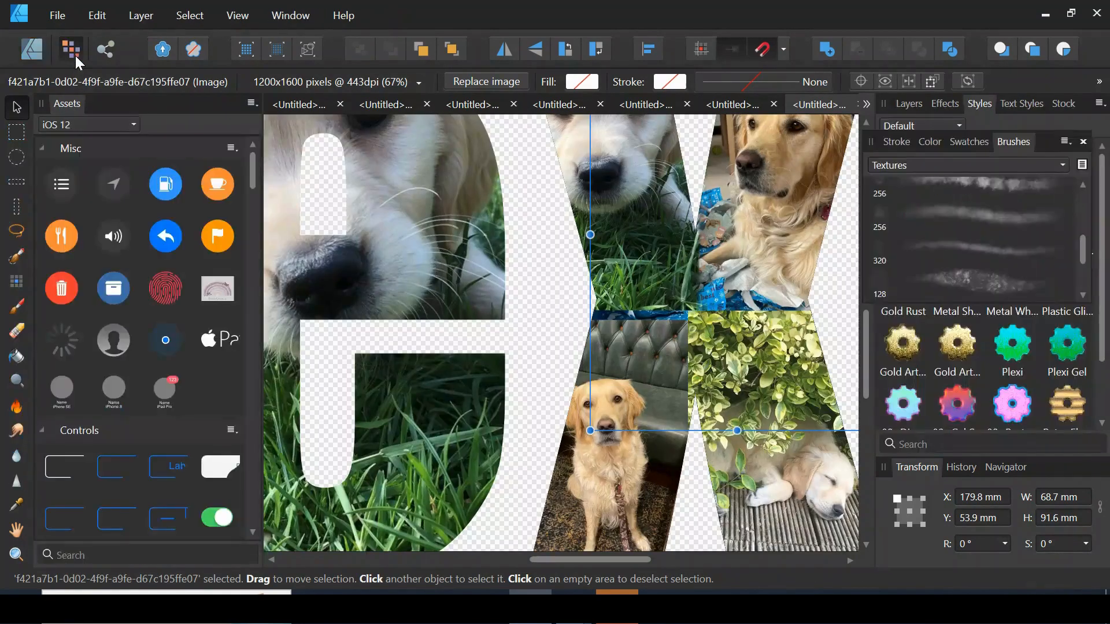
left_click(18, 330)
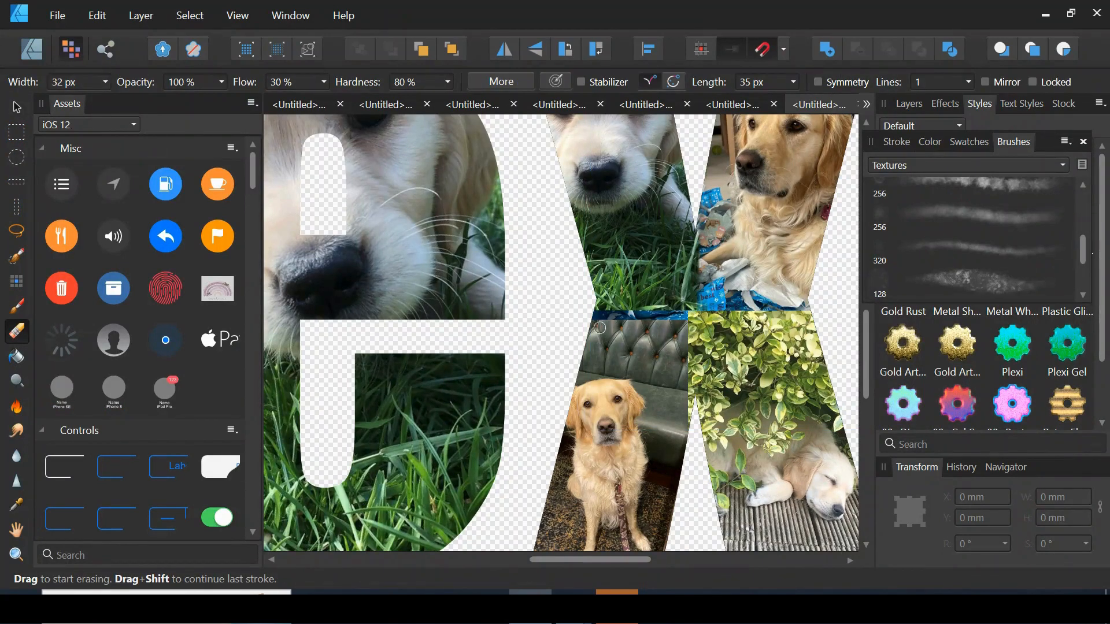
scroll(602, 328, "up", 5)
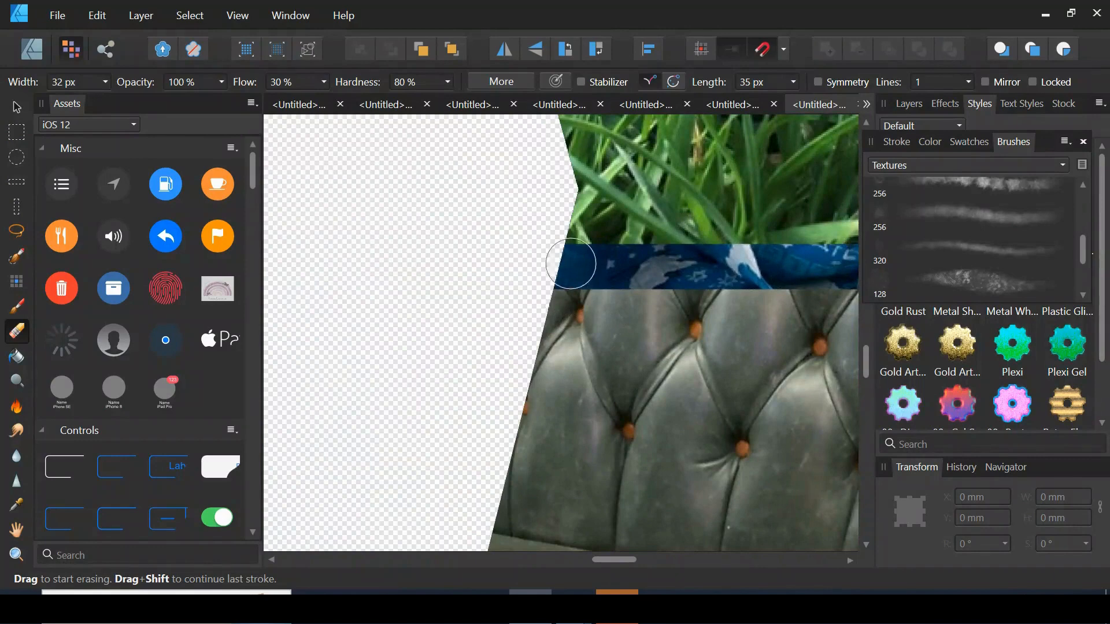
mouse_move(580, 292)
left_mouse_down()
mouse_move(644, 219)
mouse_move(680, 213)
mouse_move(664, 261)
mouse_move(634, 293)
mouse_move(653, 296)
mouse_move(806, 223)
mouse_move(737, 325)
mouse_move(681, 293)
mouse_move(773, 248)
mouse_move(781, 253)
mouse_move(708, 242)
mouse_move(610, 253)
mouse_move(732, 265)
mouse_move(633, 273)
left_mouse_up()
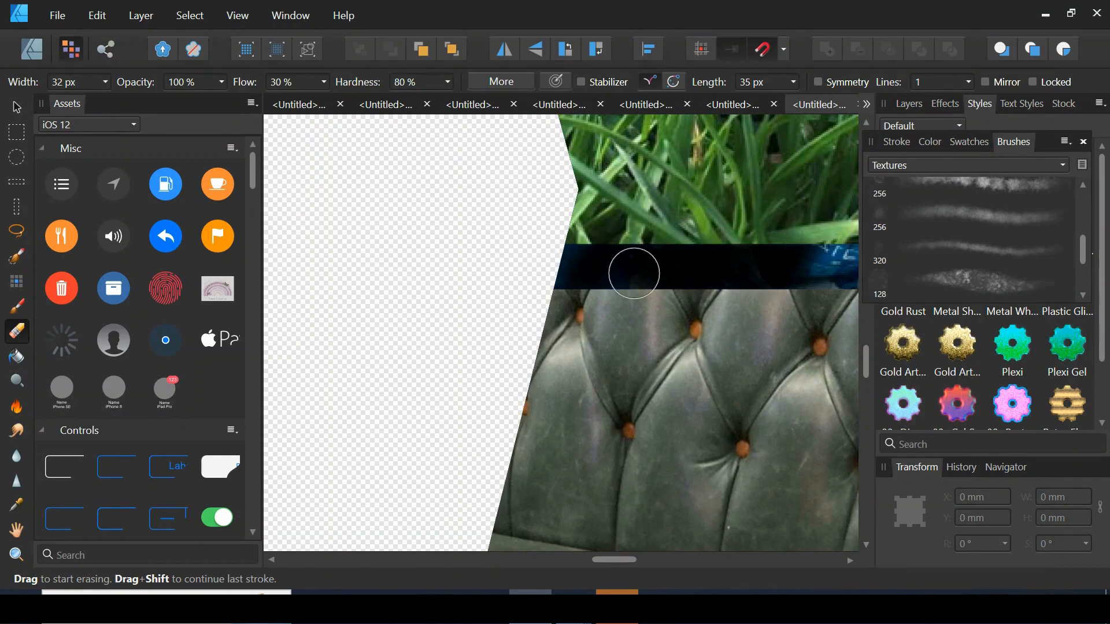
scroll(634, 273, "right", 3)
mouse_move(491, 262)
left_mouse_down()
mouse_move(640, 271)
mouse_move(460, 264)
mouse_move(589, 262)
mouse_move(448, 249)
mouse_move(621, 259)
mouse_move(487, 257)
mouse_move(606, 289)
mouse_move(497, 283)
mouse_move(650, 272)
mouse_move(630, 260)
mouse_move(696, 252)
mouse_move(653, 295)
mouse_move(638, 264)
mouse_move(649, 250)
mouse_move(669, 293)
left_mouse_up()
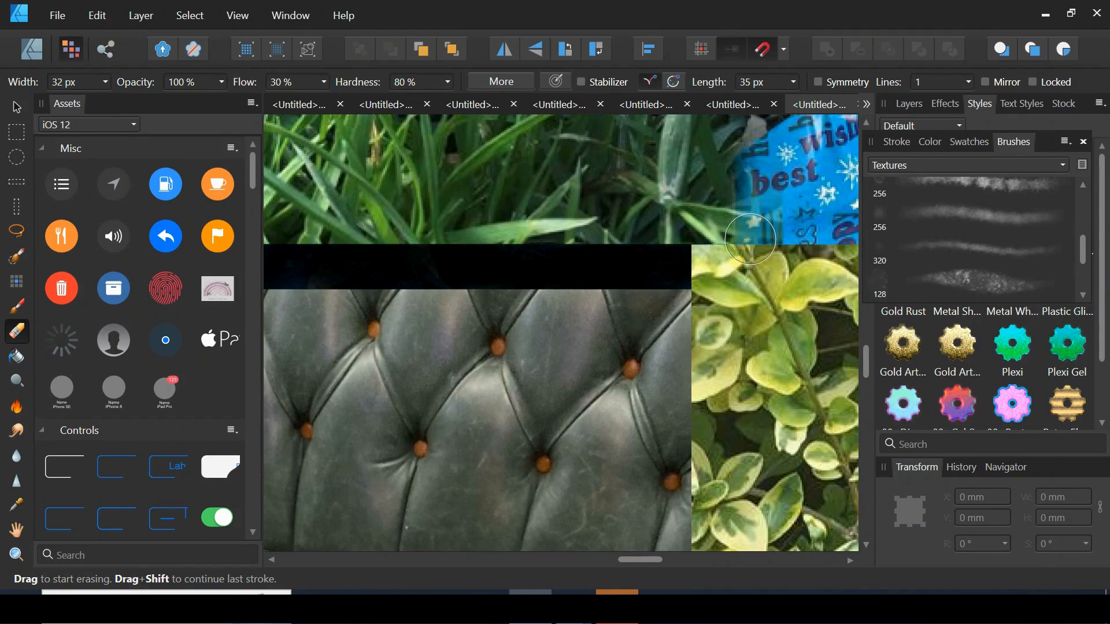
scroll(752, 238, "down", 3)
scroll(752, 238, "down", 2)
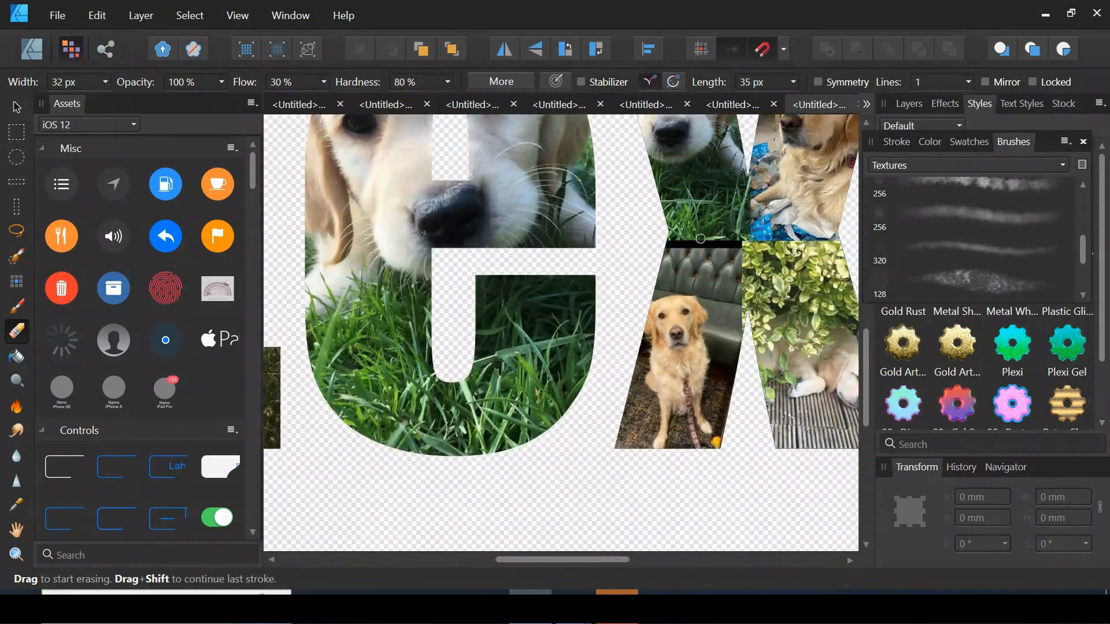
scroll(678, 239, "up", 2)
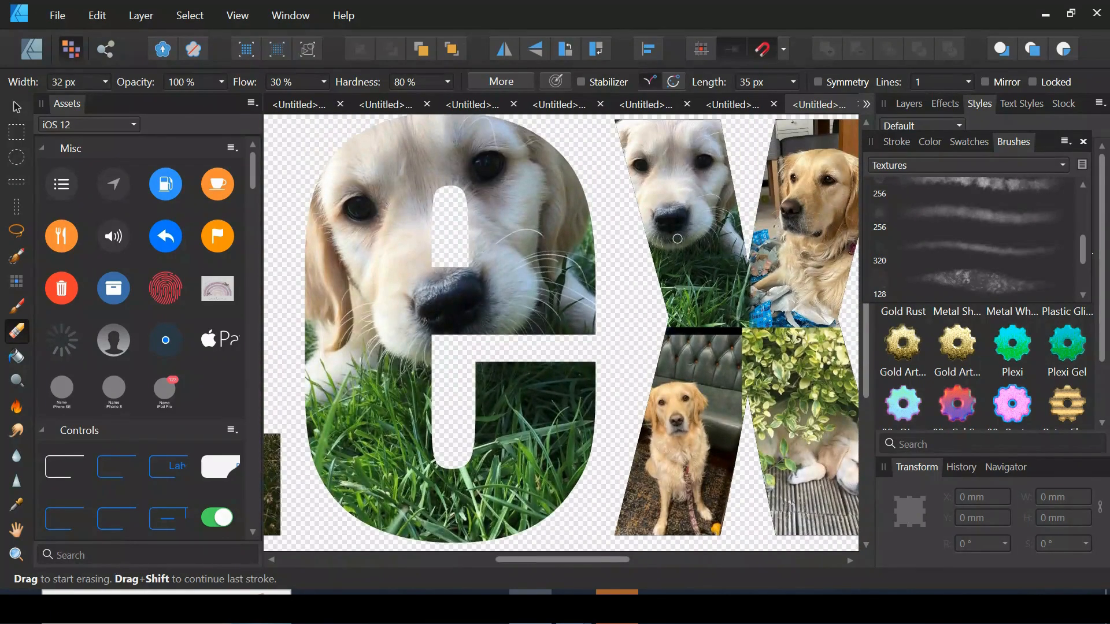
left_click(16, 108)
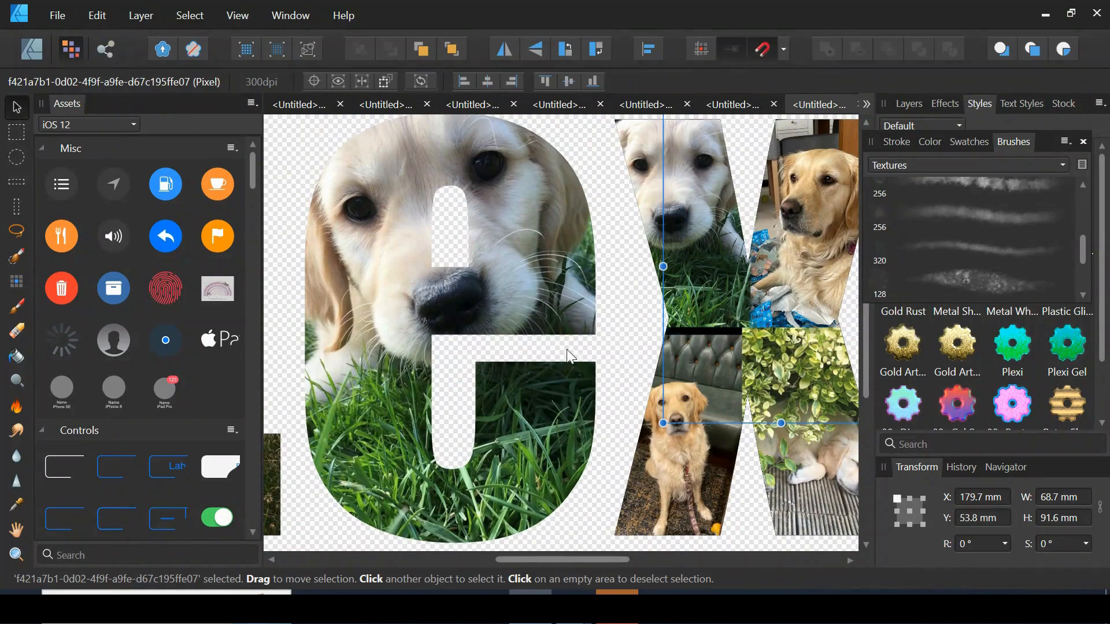
left_click(752, 523)
Return to the Designer Persona and move the 22318b40… photo up to about Y 117.3 mm to cover the black strip in the x.
scroll(752, 523, "down", 2)
scroll(752, 523, "right", 3)
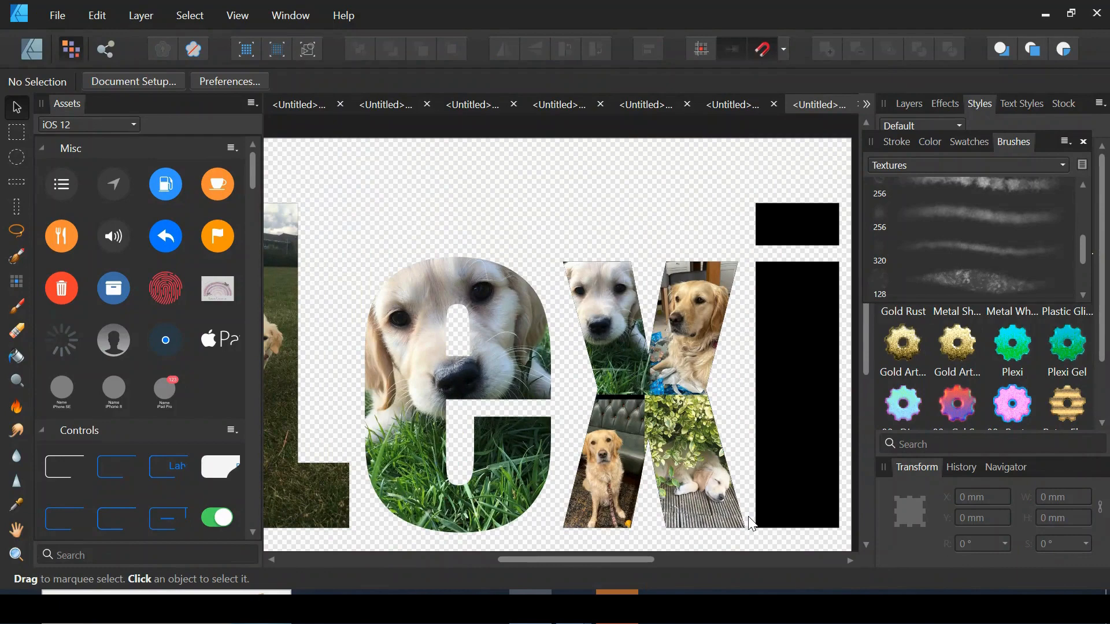
left_click(25, 49)
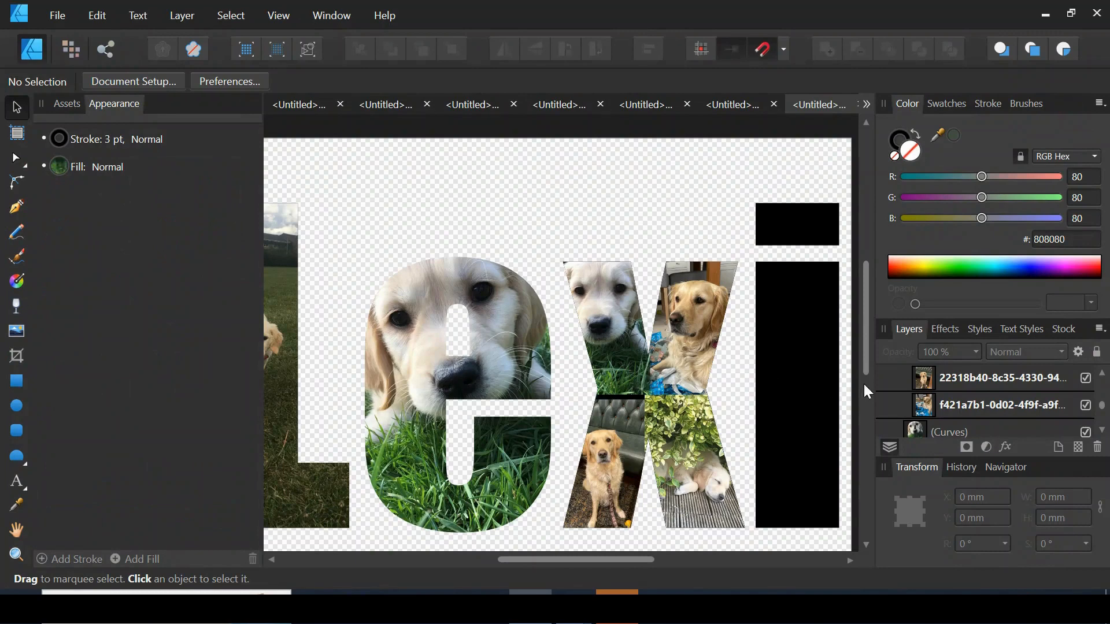
left_click(969, 381)
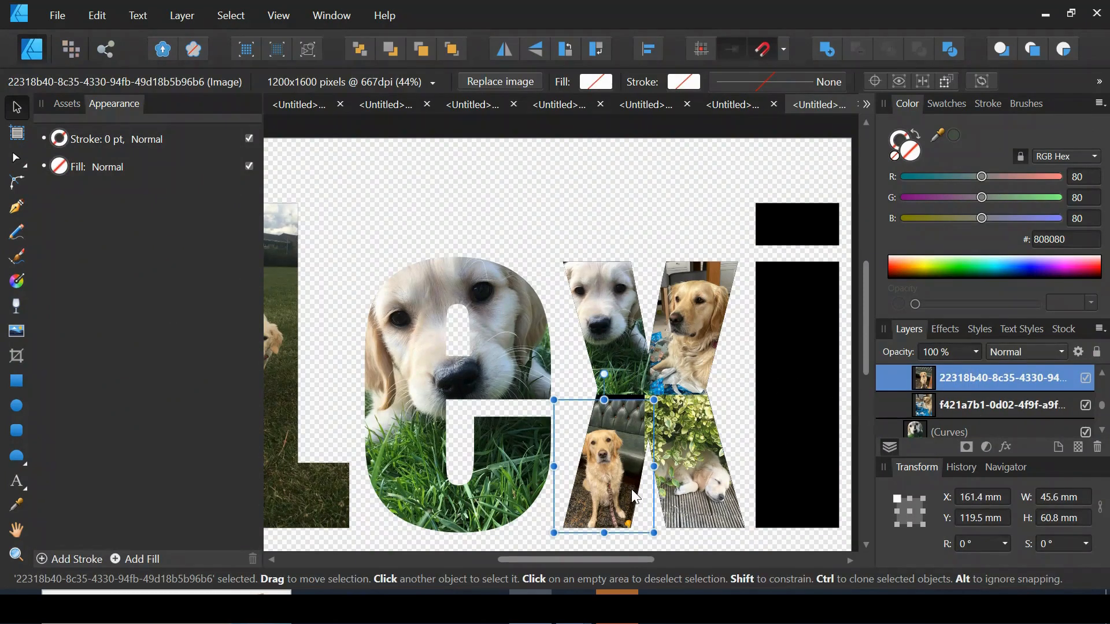
scroll(632, 490, "up", 1)
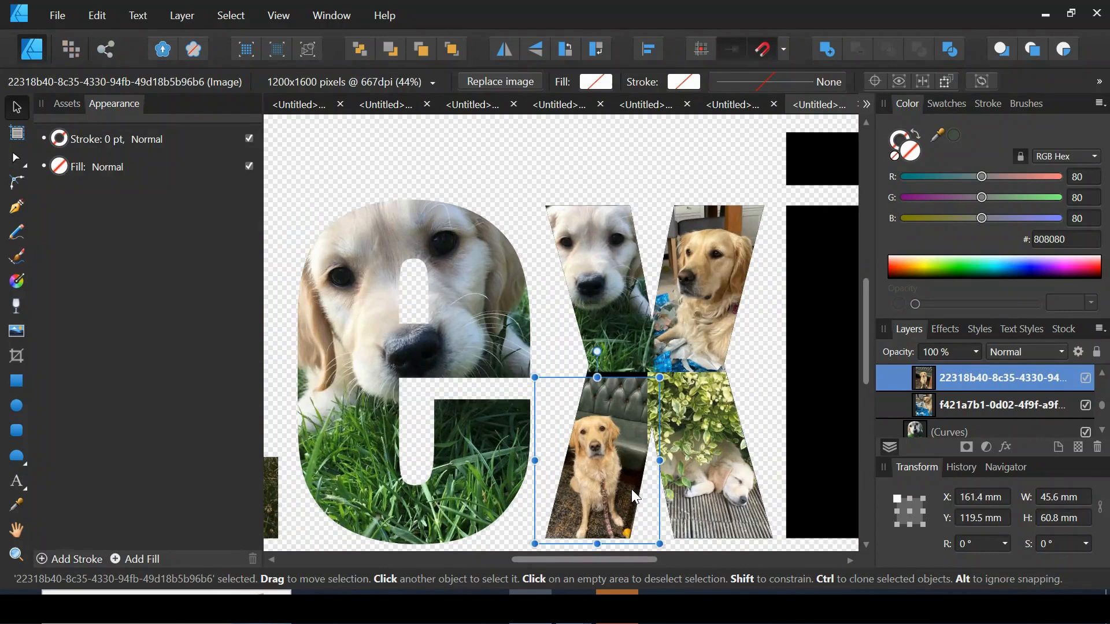
left_click_drag(632, 490, 632, 487)
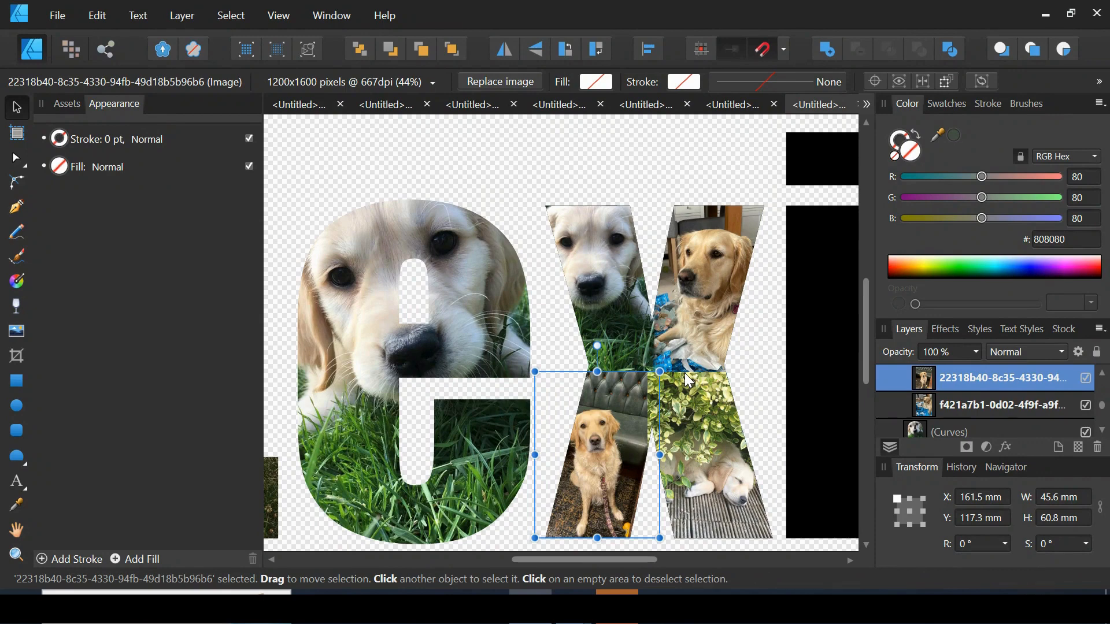
scroll(685, 373, "down", 2)
scroll(684, 373, "right", 3)
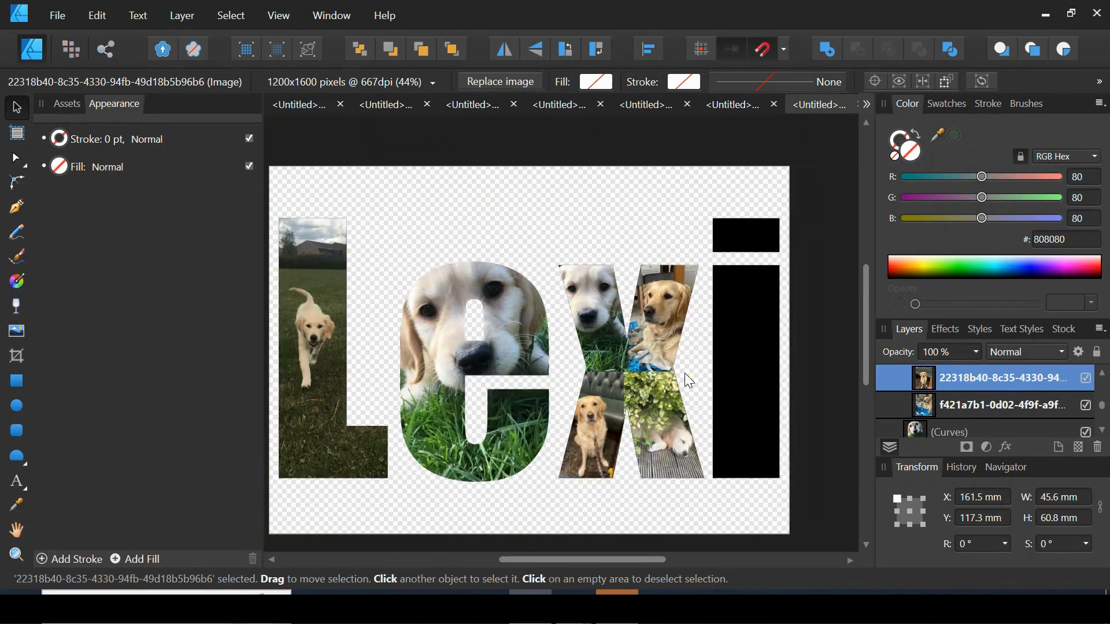
Select the letter i's curves and place the millie beach photo over it, about 139.3 mm wide.
left_click(782, 366)
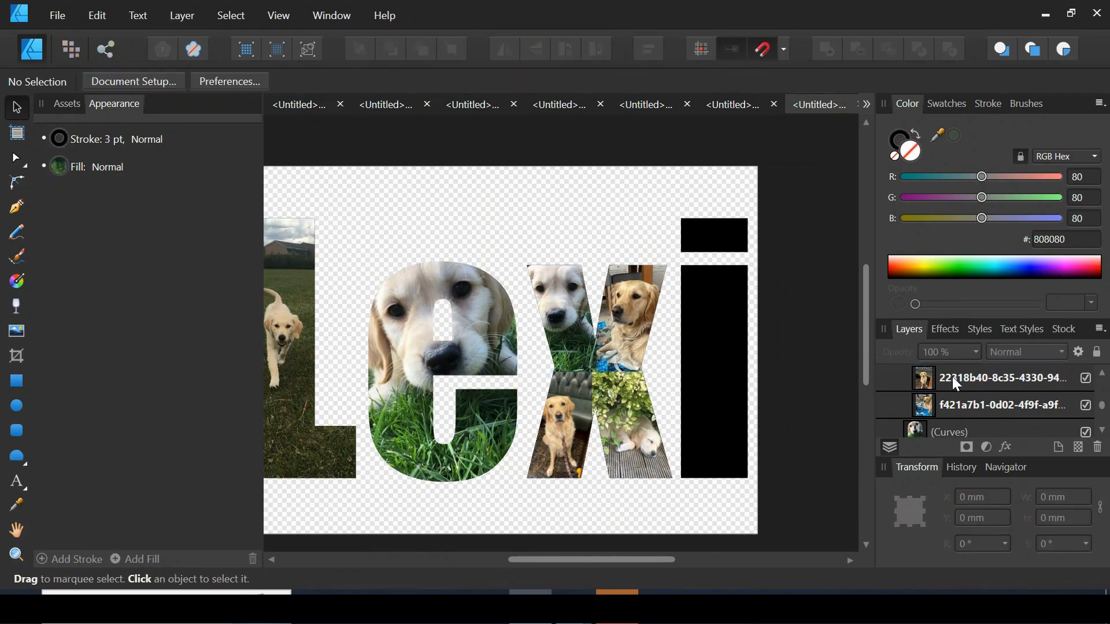
left_click(1102, 374)
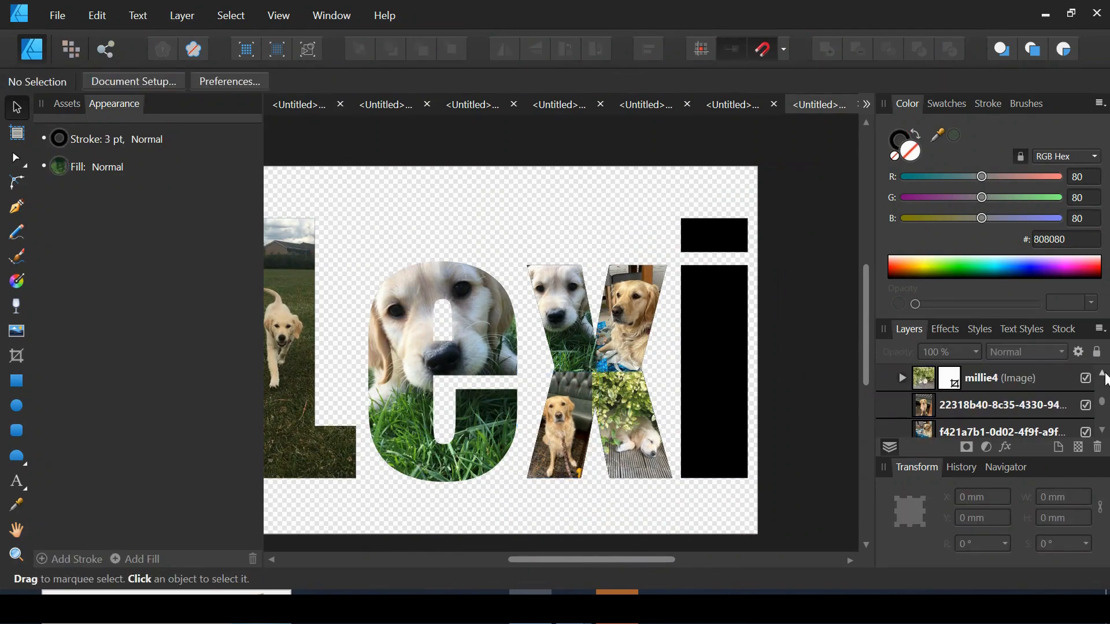
left_click(1102, 374)
left_click(1102, 374)
left_click(1102, 374)
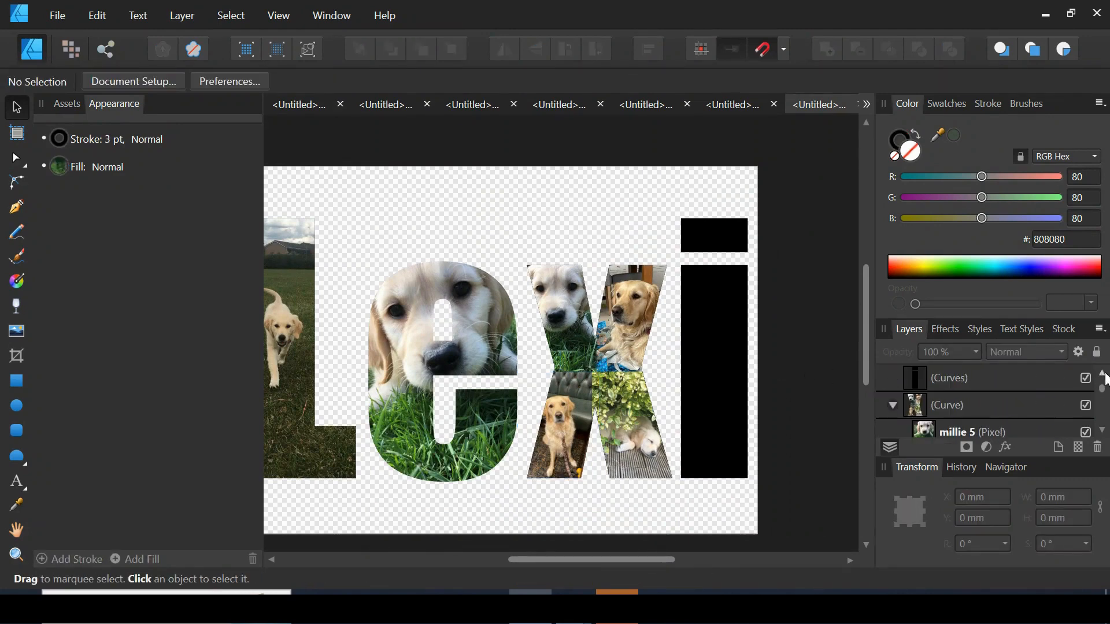
left_click(974, 380)
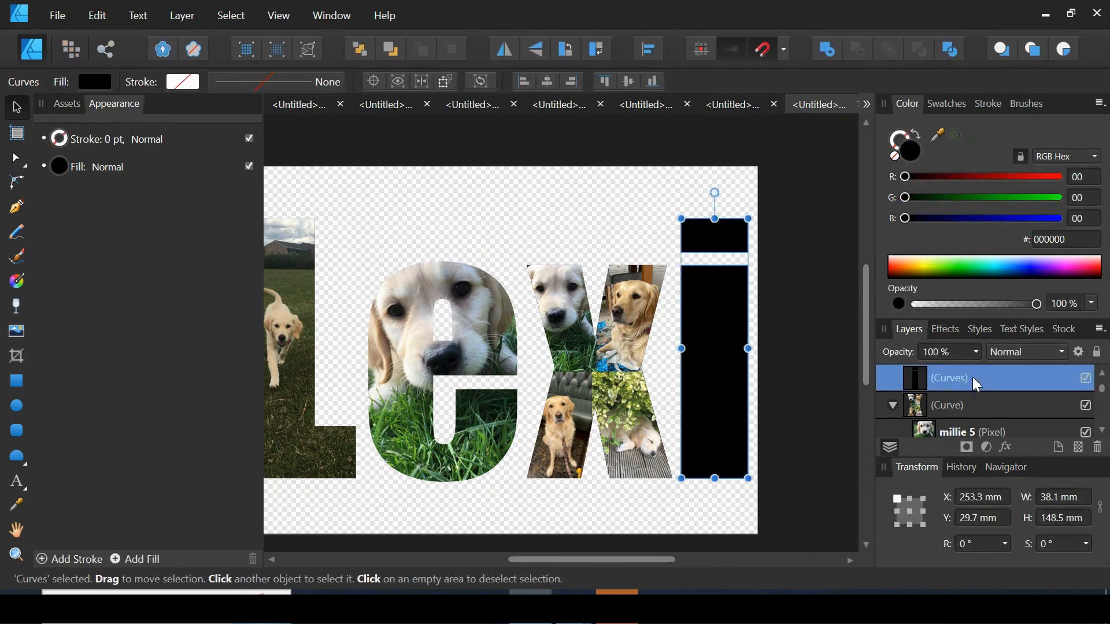
left_click(23, 327)
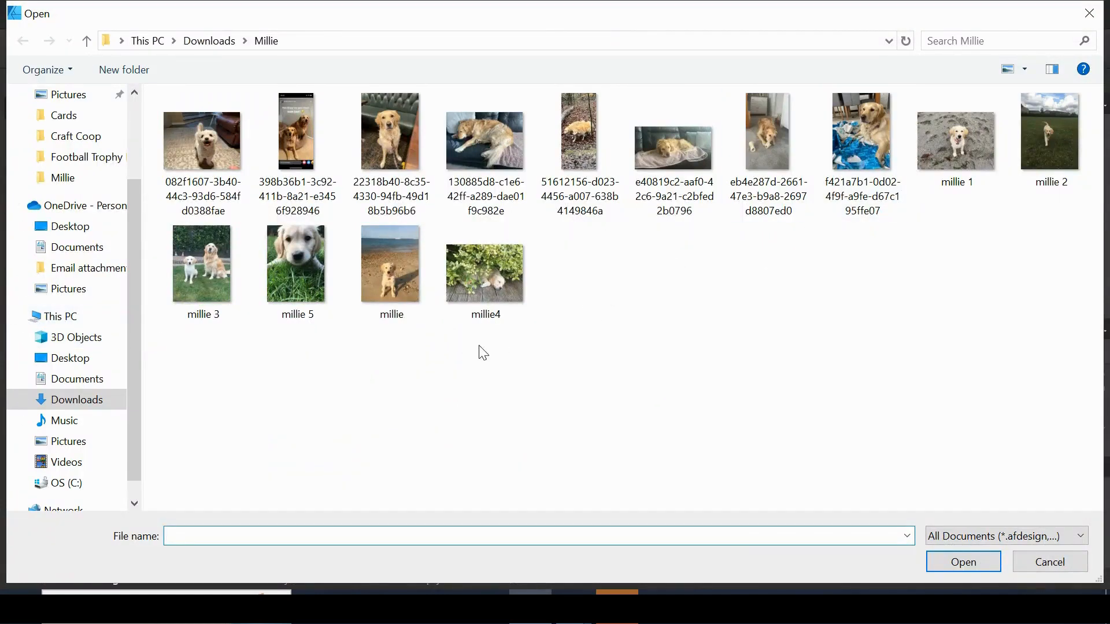
double_click(370, 248)
left_click_drag(656, 206, 706, 548)
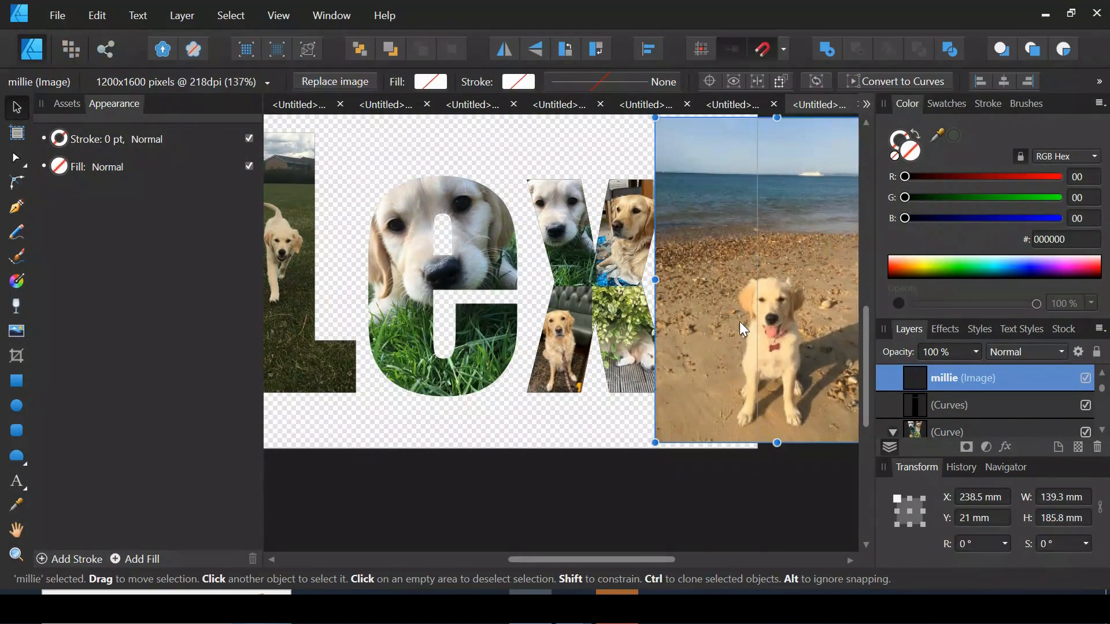
Clip the millie photo inside the i's curves and position it at about X 206.9 mm, Y -6 mm so the dog fills the stem.
left_click_drag(740, 321, 671, 311)
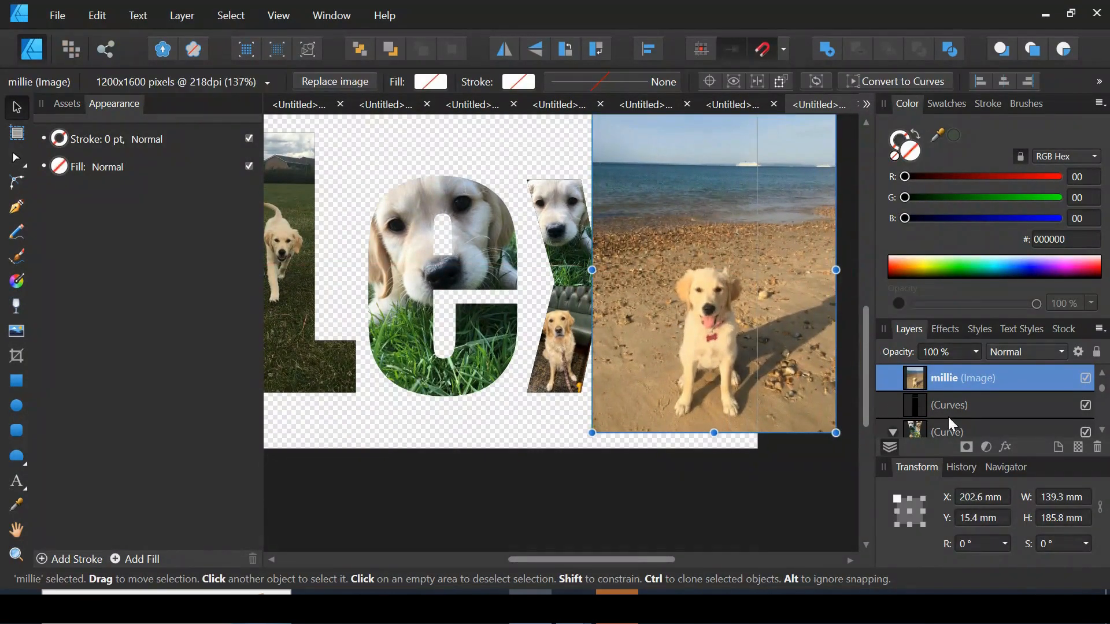
left_click_drag(964, 381, 963, 402)
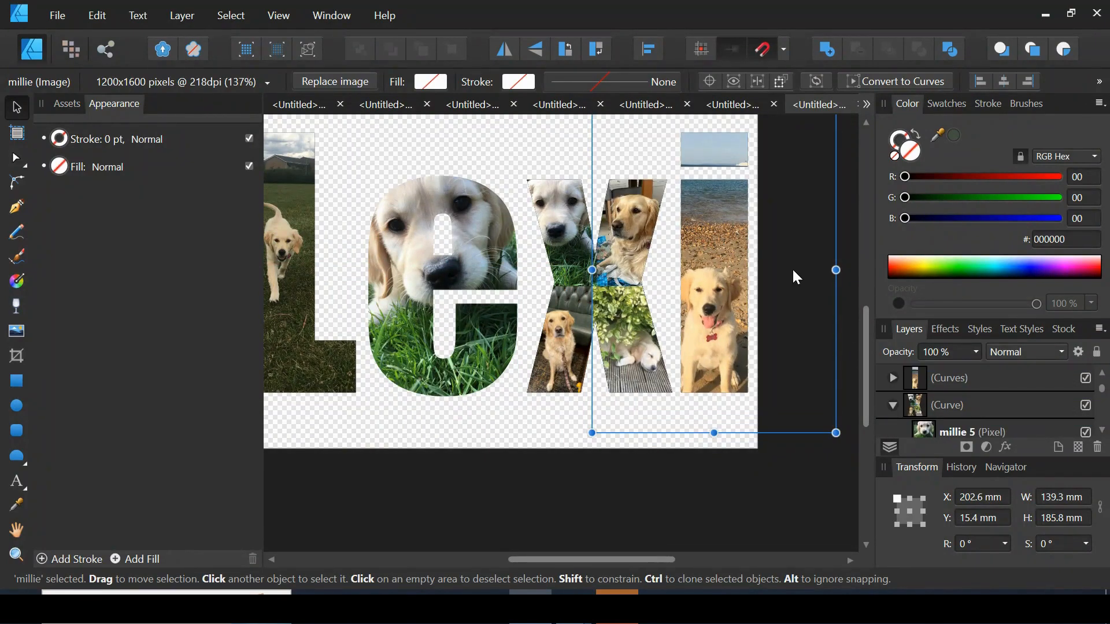
left_click_drag(793, 271, 793, 247)
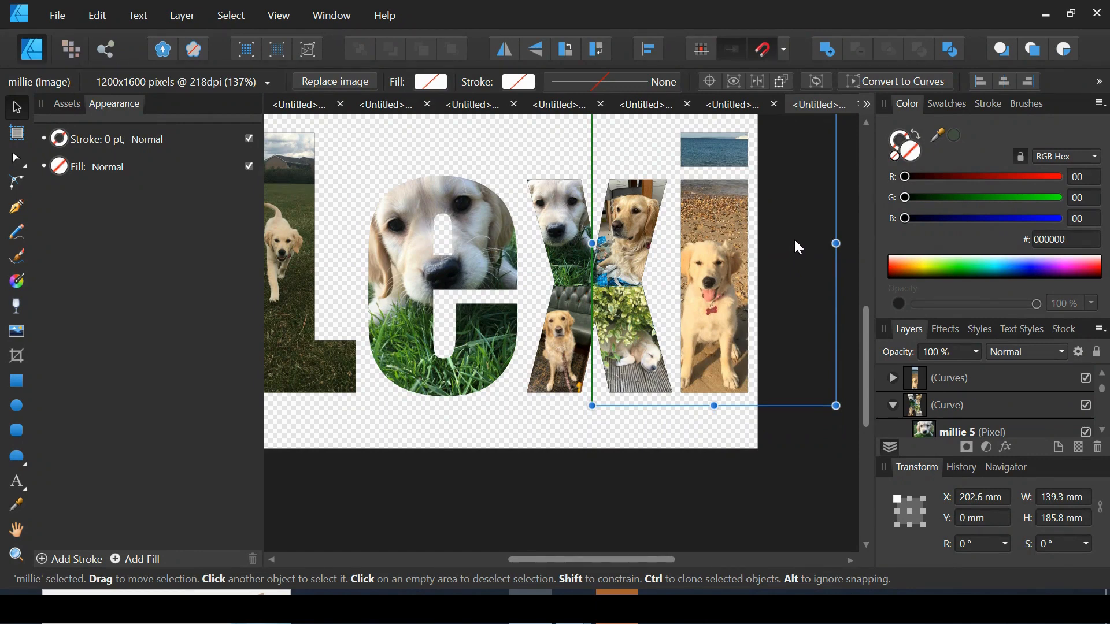
left_click_drag(795, 240, 797, 236)
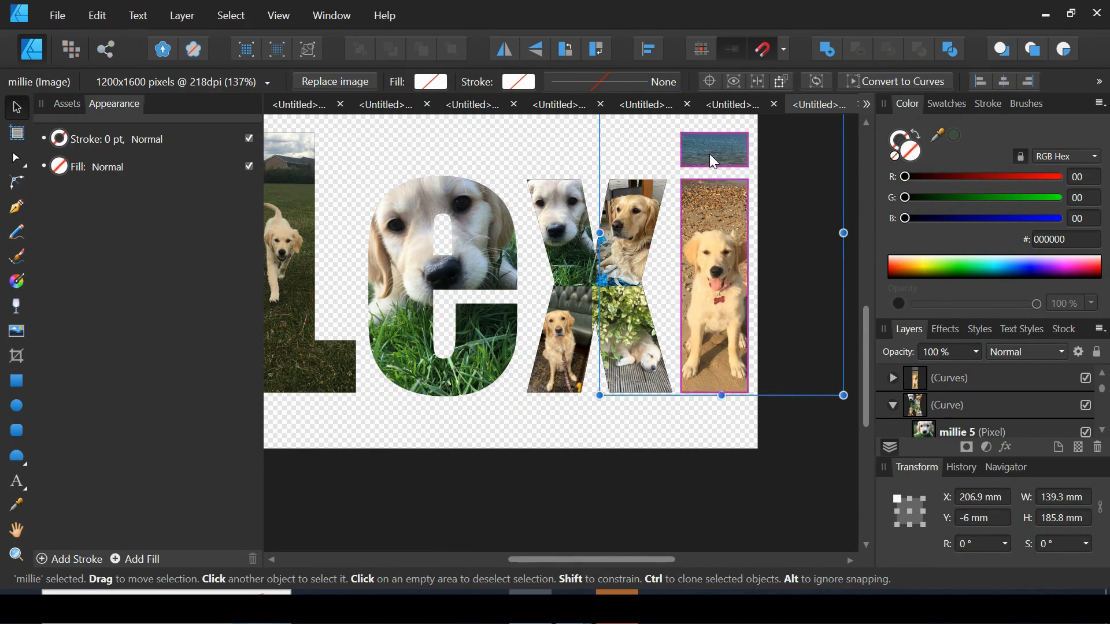
scroll(710, 155, "up", 3)
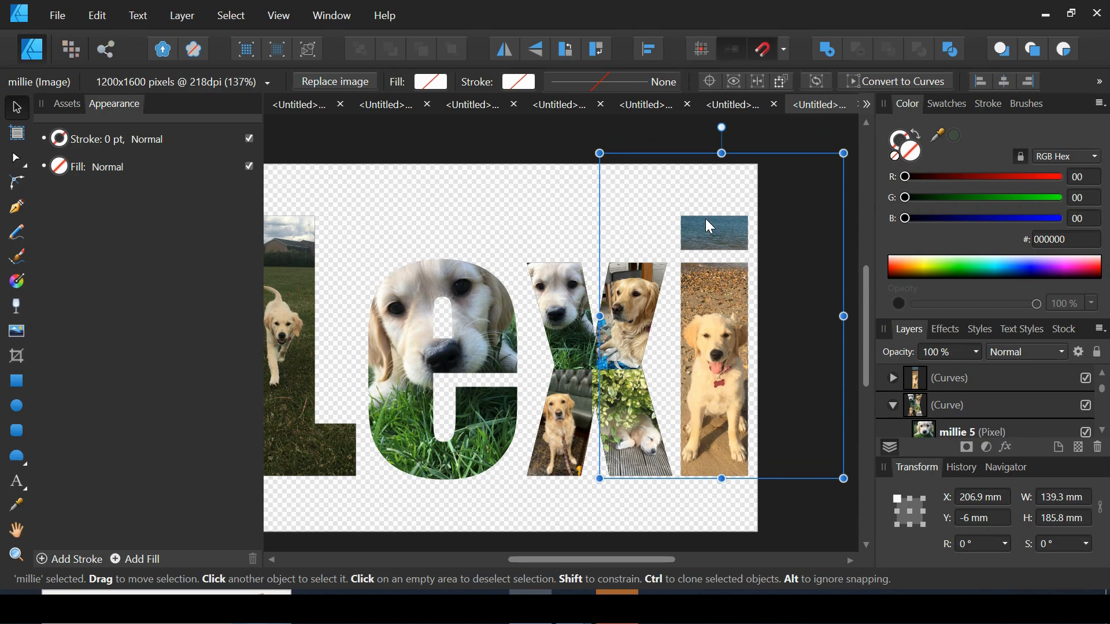
left_click(570, 166)
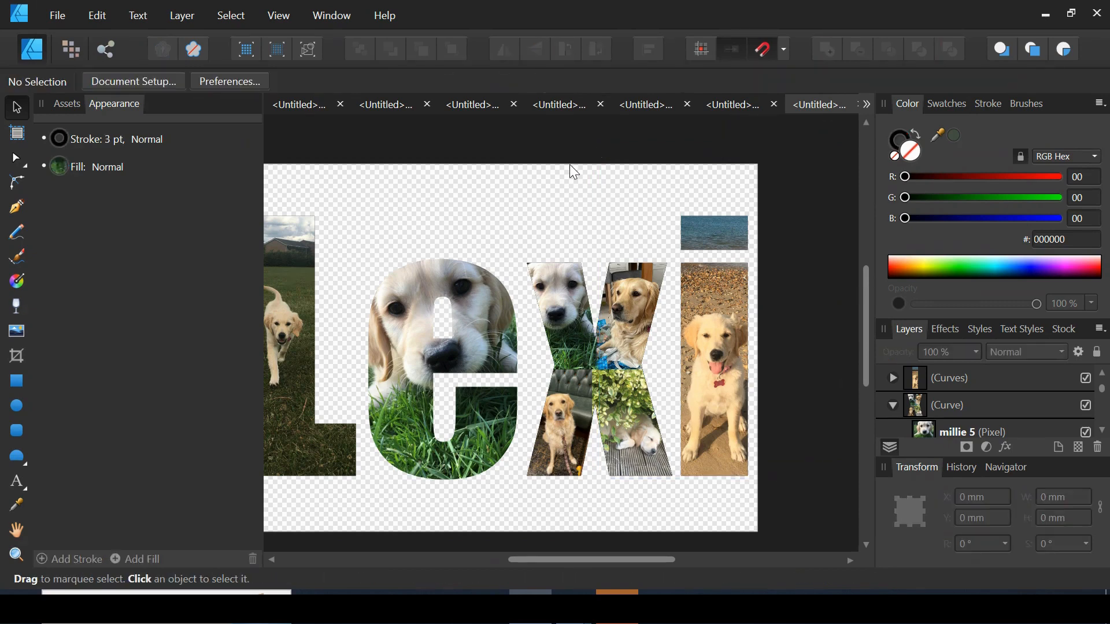
Draw a rectangle about 65.3 by 36.8 mm over the dot of the i and fill it with black.
left_click(16, 385)
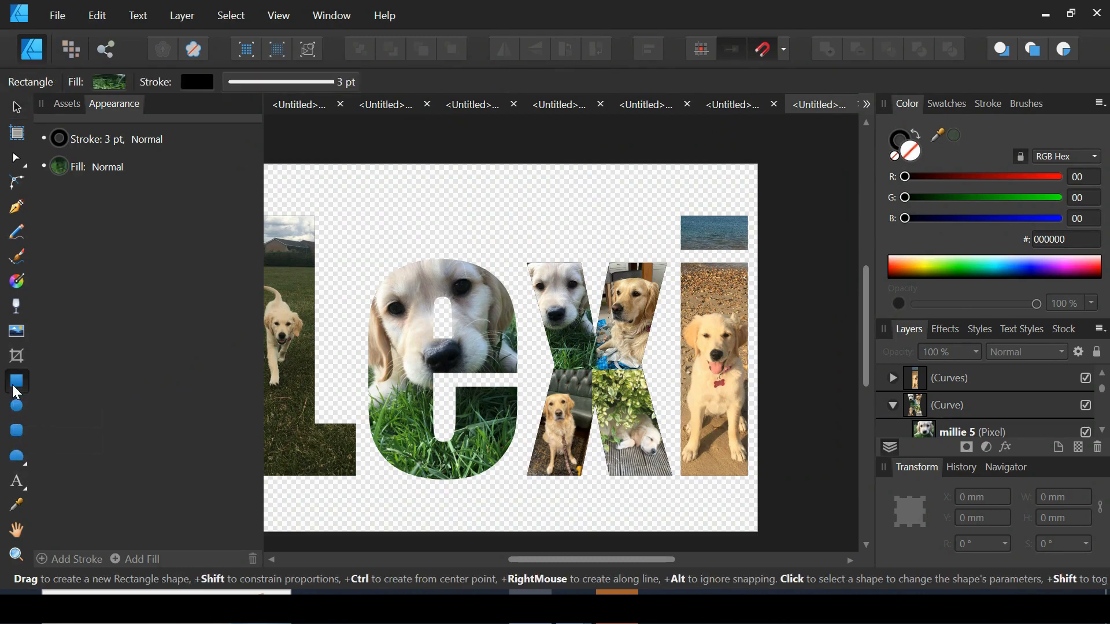
left_click_drag(643, 199, 758, 262)
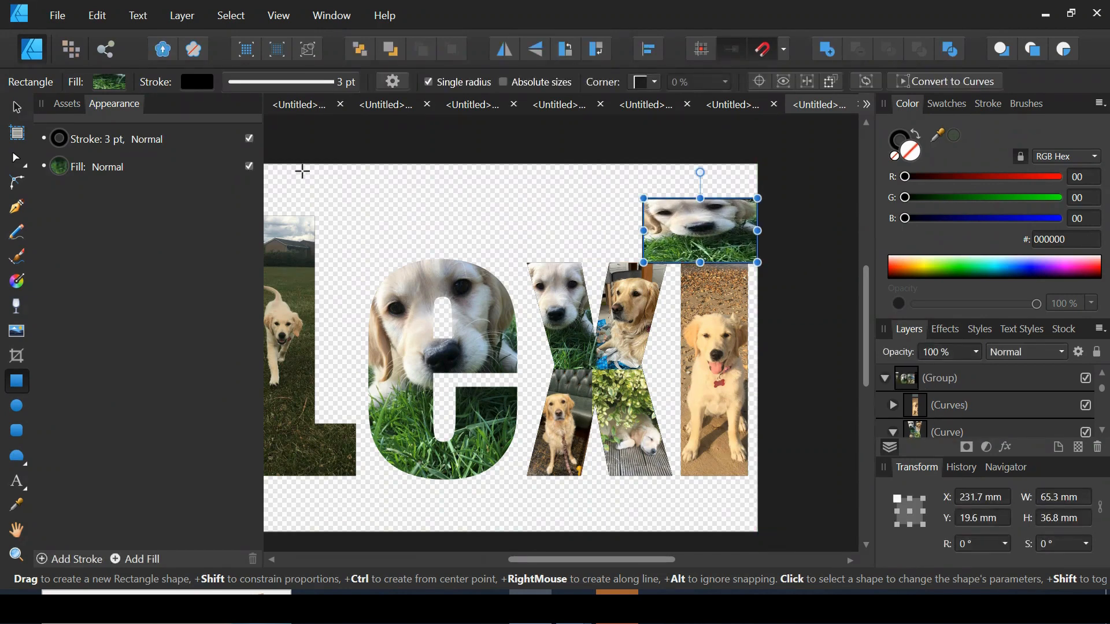
left_click(109, 84)
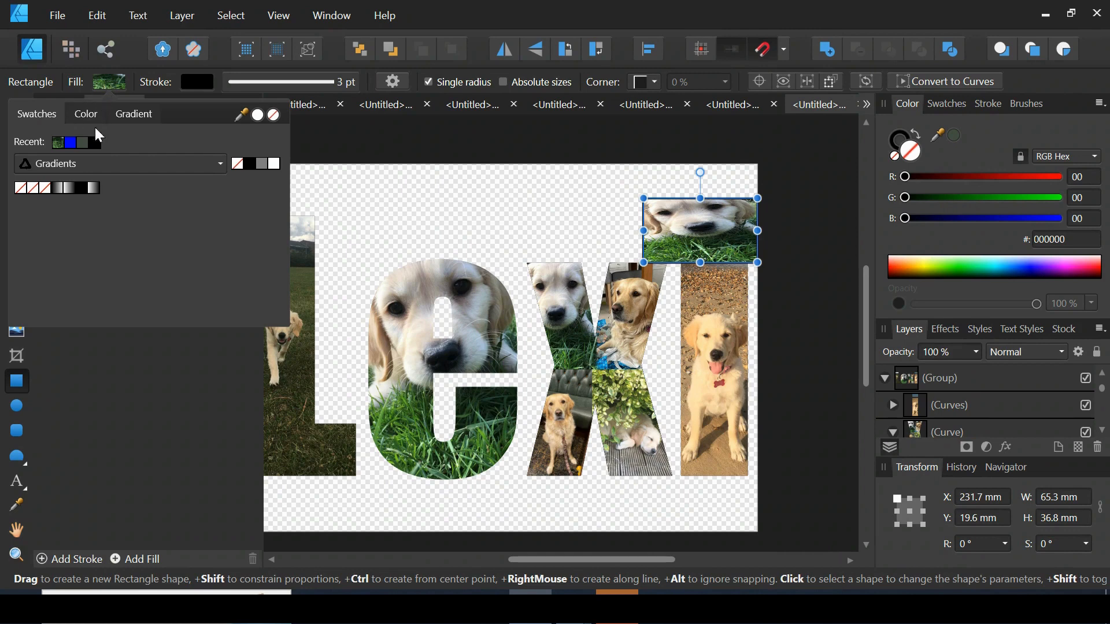
left_click(96, 146)
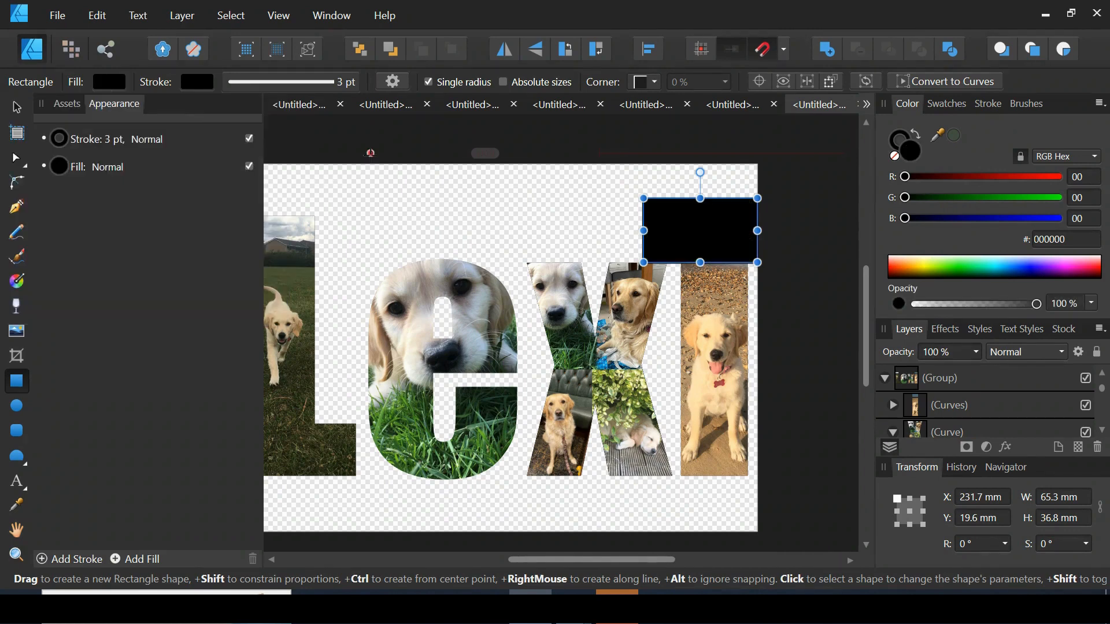
left_click(636, 190)
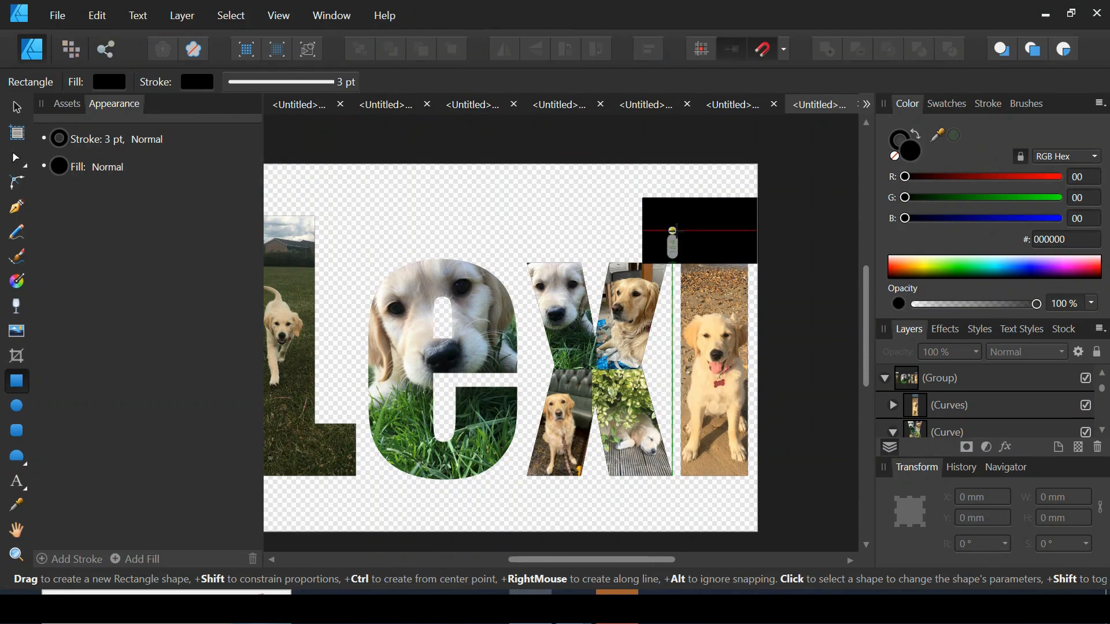
Shrink the rectangle over the i's dot to about 48.5 by 32.5 mm and change its fill to green 009800.
left_click(16, 105)
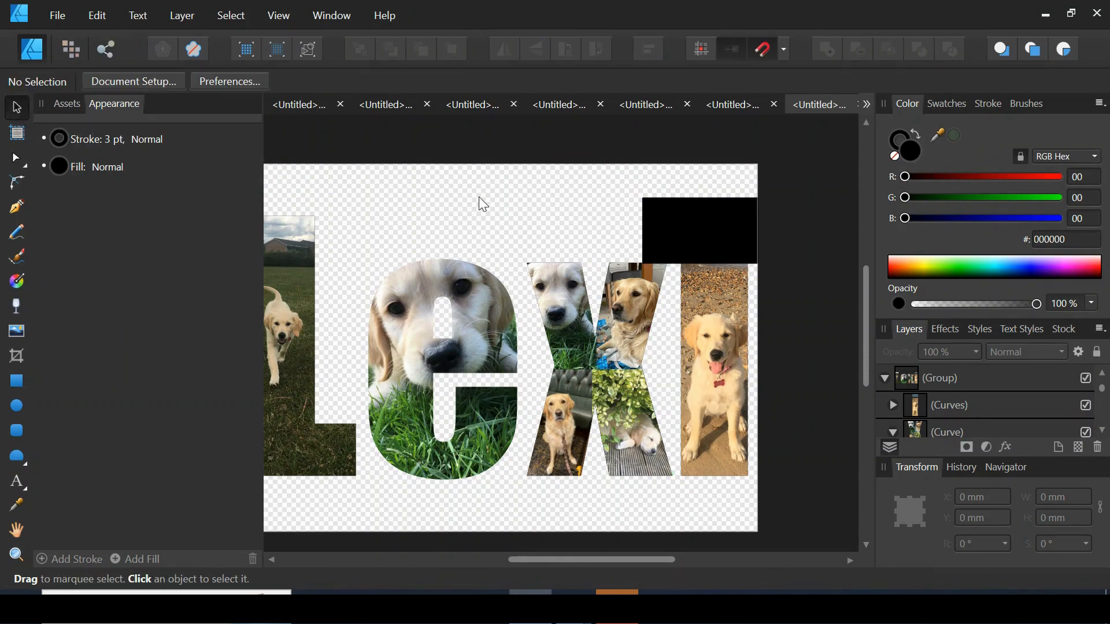
left_click(690, 228)
left_click_drag(651, 200, 680, 209)
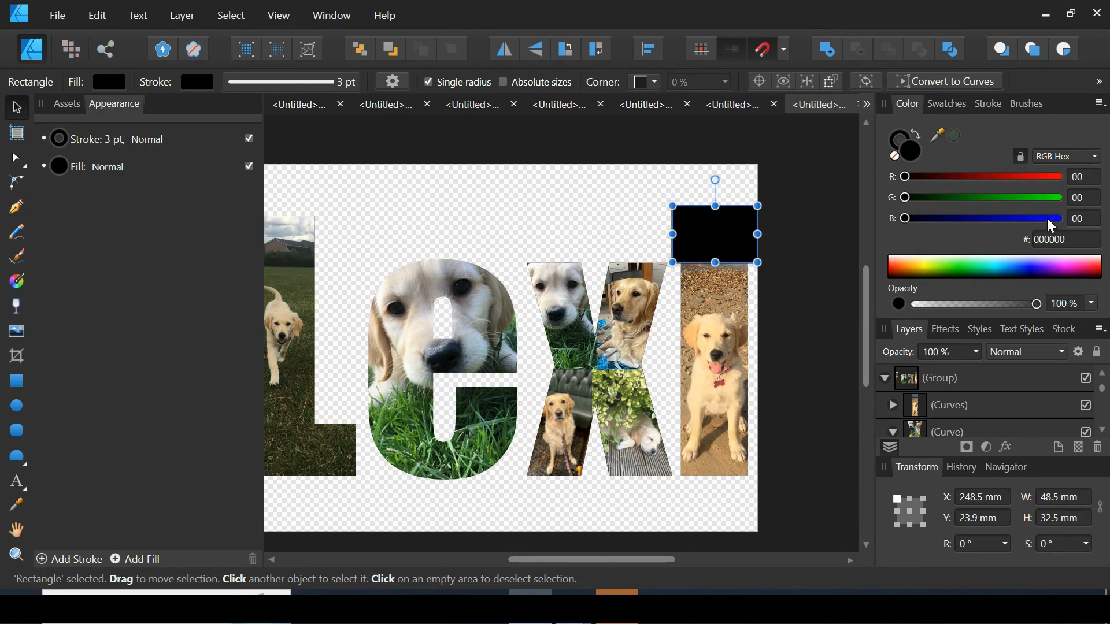
left_click(1056, 198)
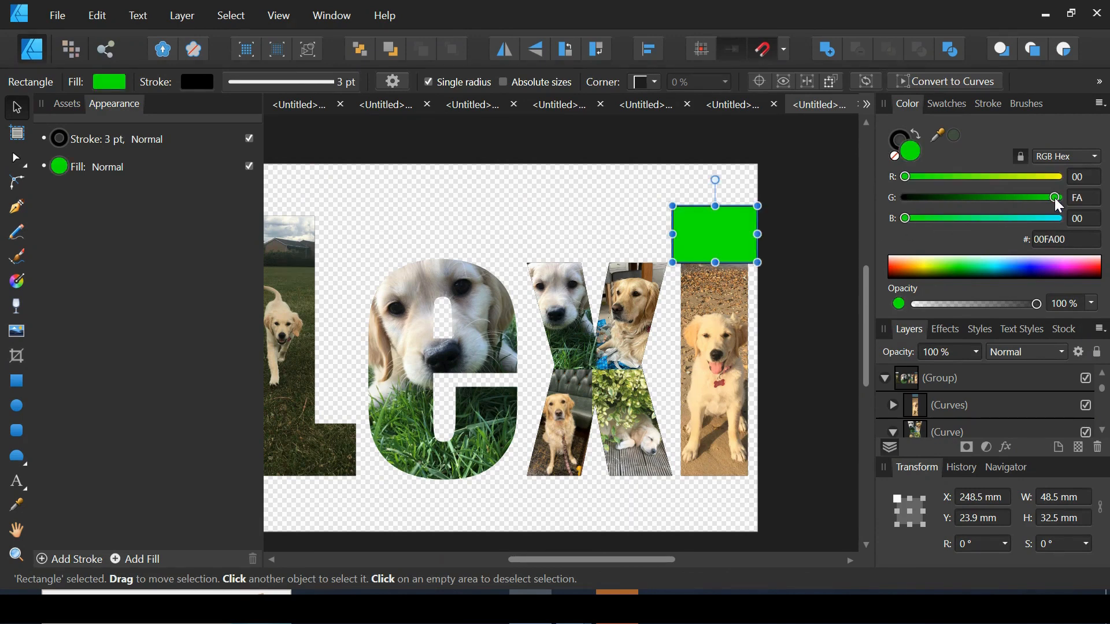
left_click_drag(1057, 199, 999, 198)
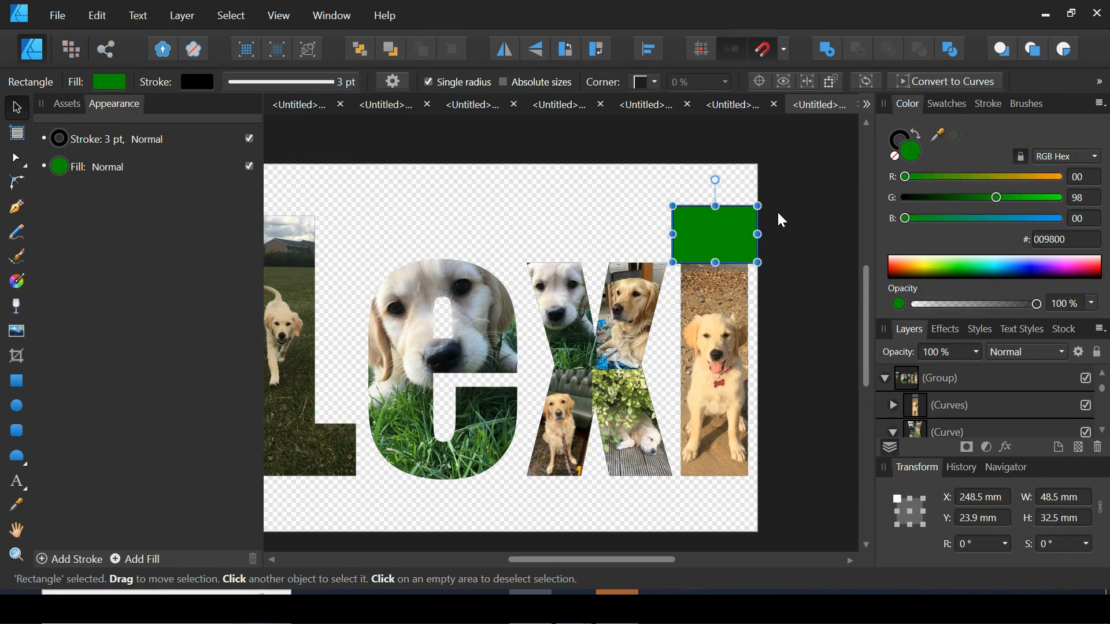
Clip the green rectangle inside the i's curves so it fills only the dot, and deselect it.
left_click(1104, 377)
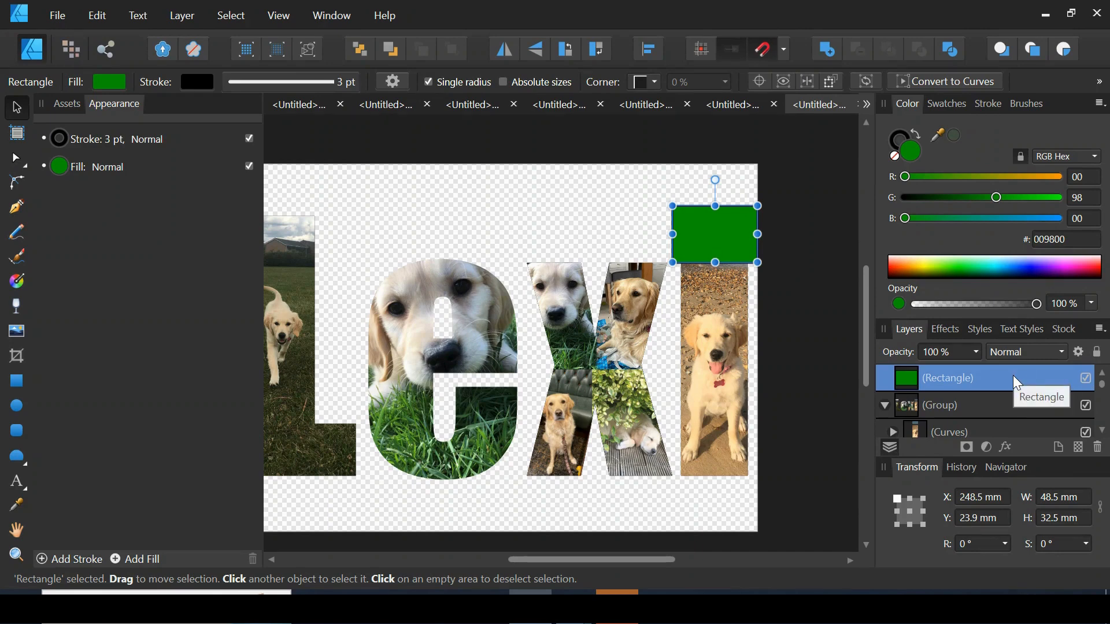
left_click_drag(1013, 376, 1015, 429)
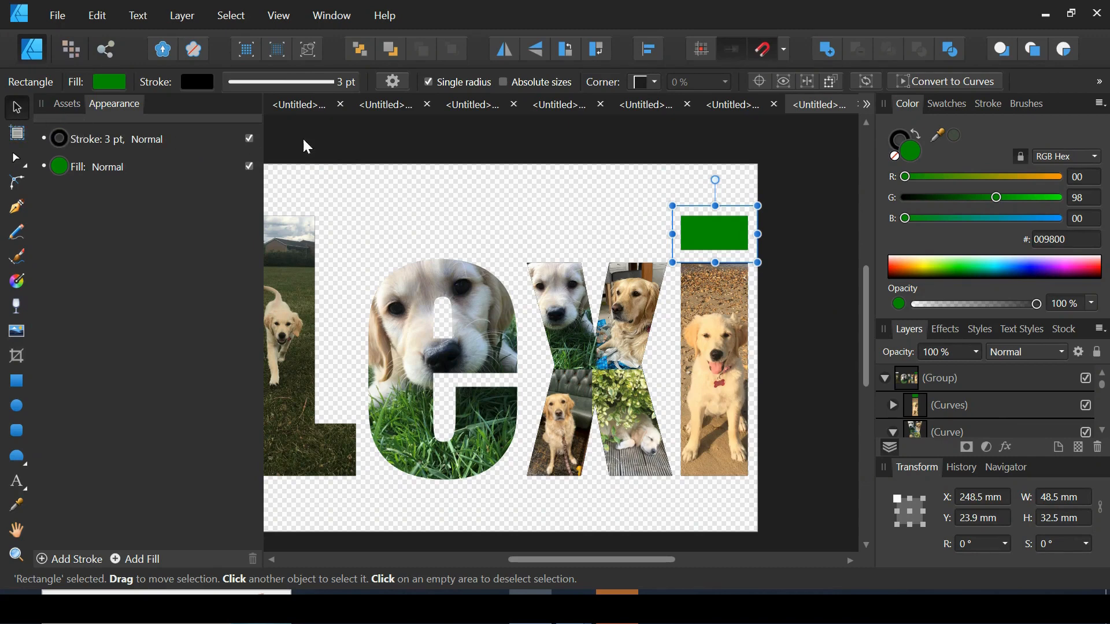
left_click(540, 140)
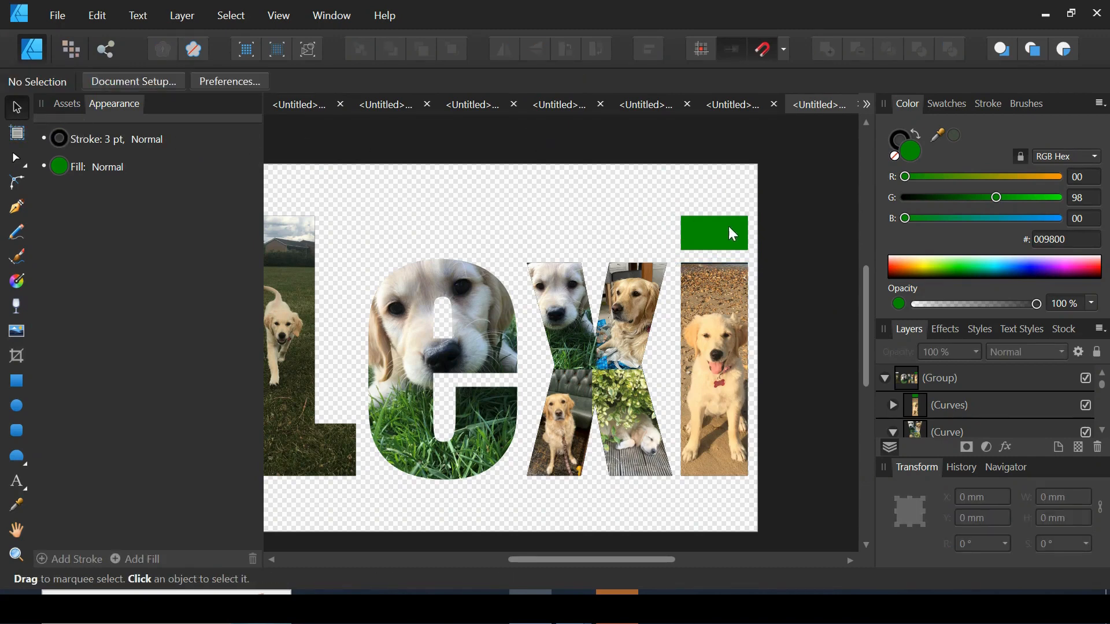
Select the letter L's curve and draw a green rectangle about 80.8 by 38.3 mm across its foot.
scroll(731, 234, "left", 3)
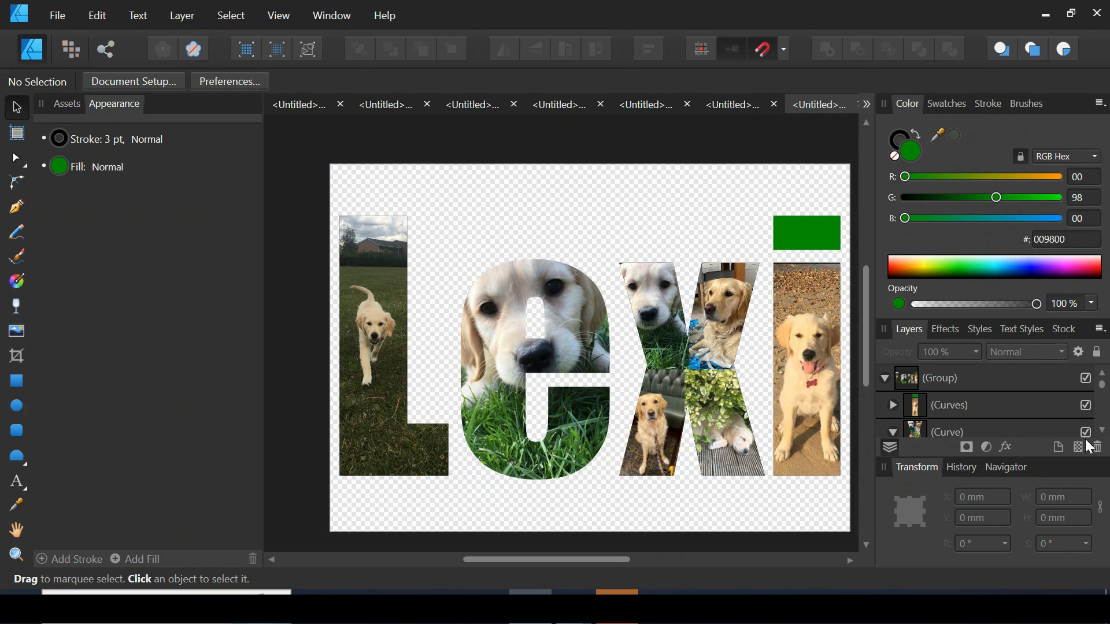
left_click(1103, 431)
scroll(1105, 438, "down", 5)
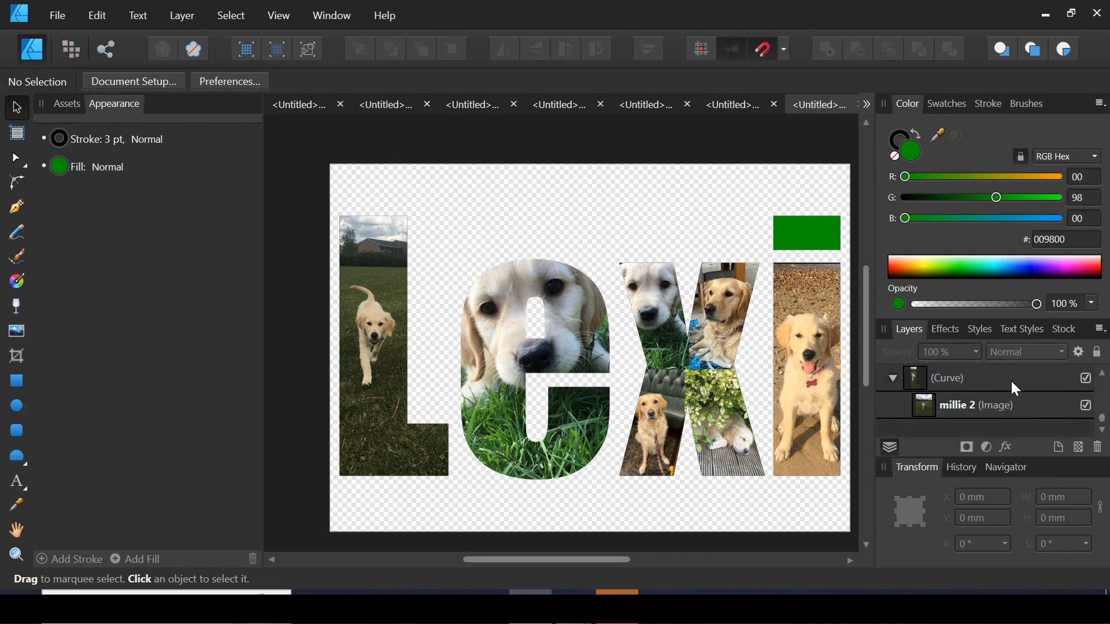
left_click(1016, 388)
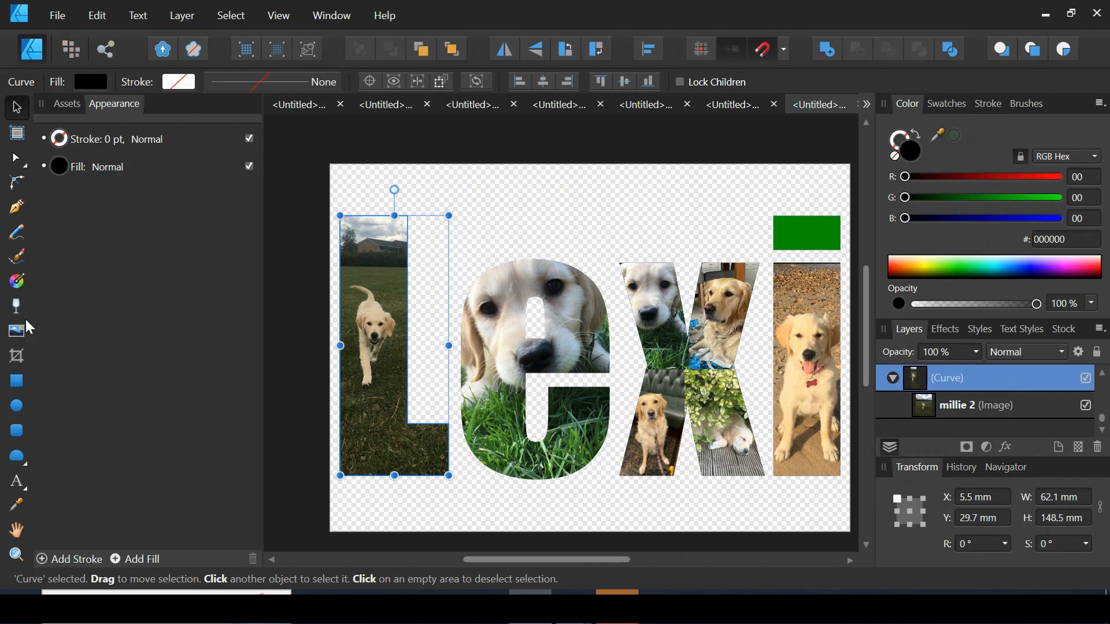
left_click(17, 381)
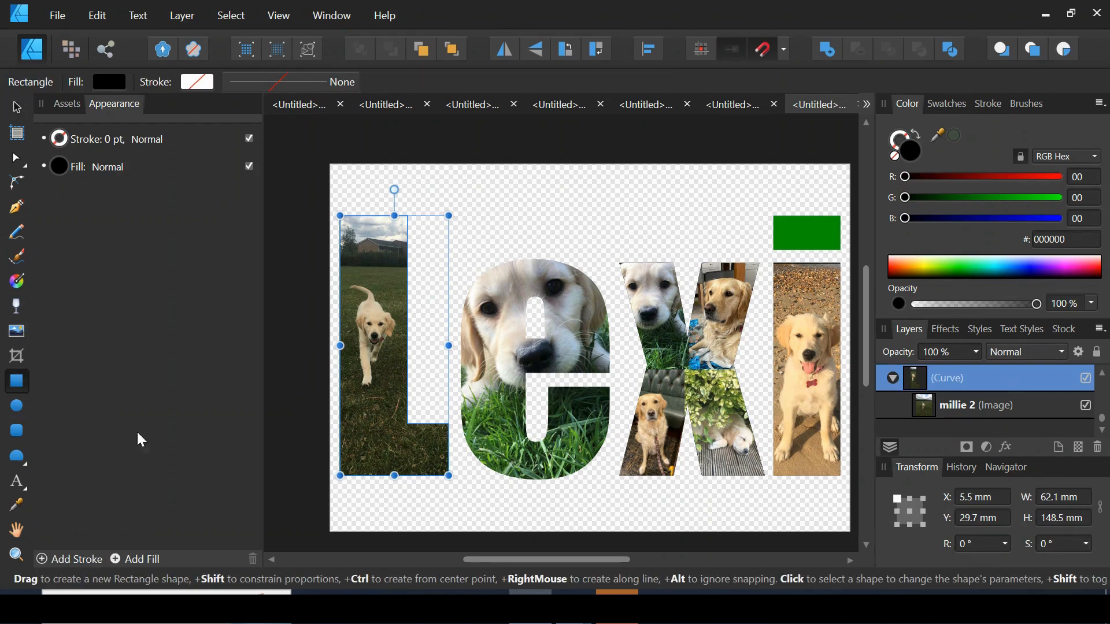
left_click_drag(330, 423, 472, 490)
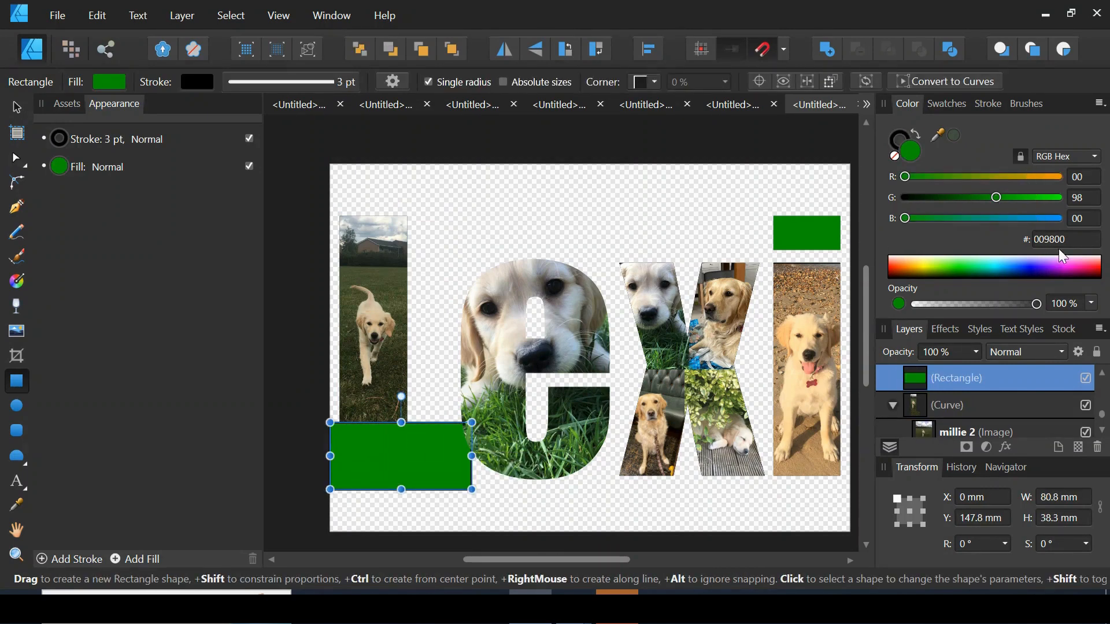
Change the foot rectangle's fill to pink FF5195 and clip it inside the letter L's curve.
left_click(1090, 266)
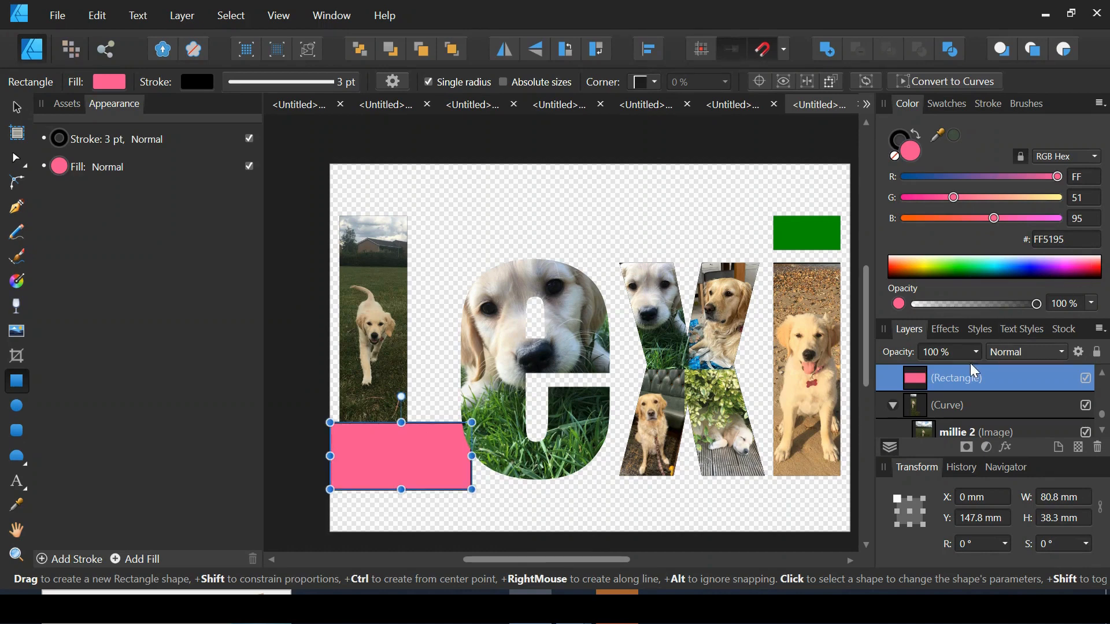
double_click(955, 378)
left_click_drag(956, 379, 960, 408)
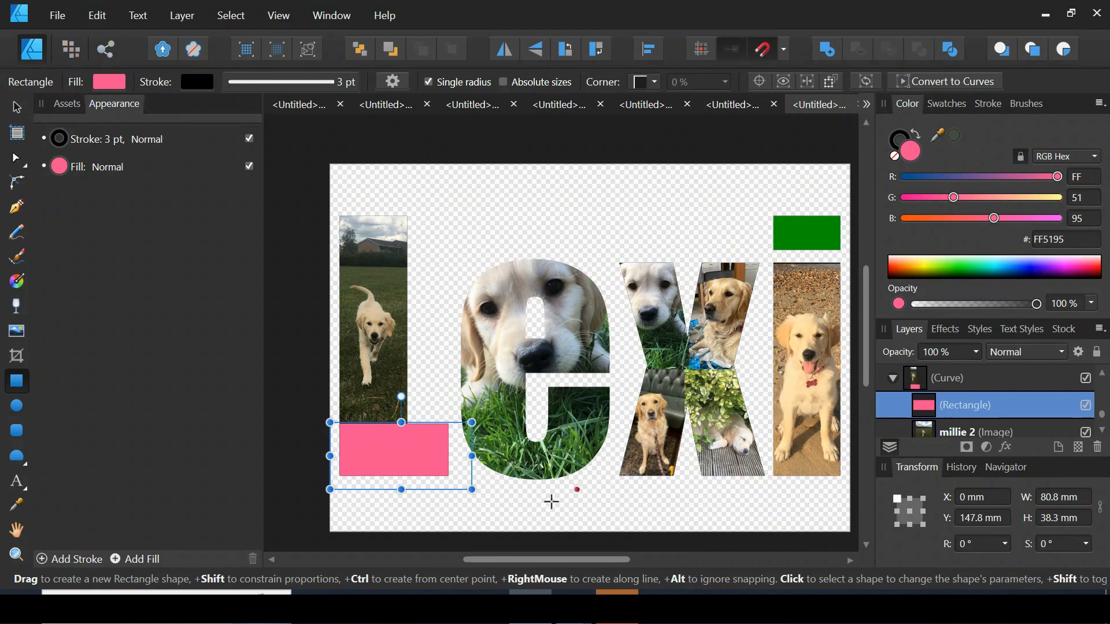
Lower the pink rectangle's top edge to Y 148 mm, making it 38 mm high, and deselect it.
scroll(405, 444, "up", 3)
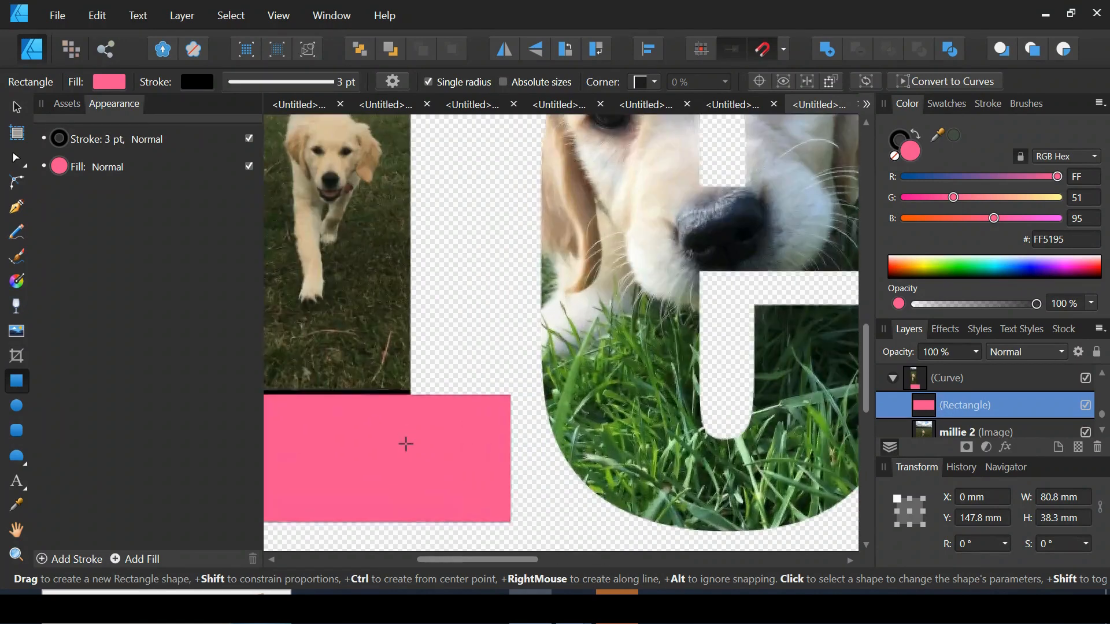
left_click_drag(391, 385, 391, 394)
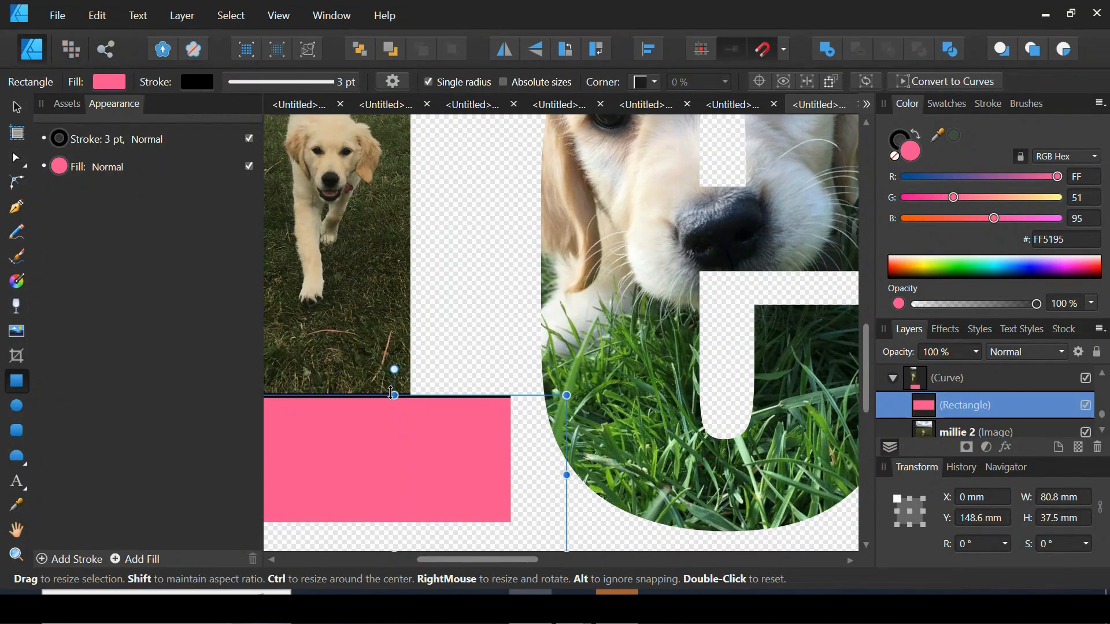
left_click_drag(392, 392, 392, 390)
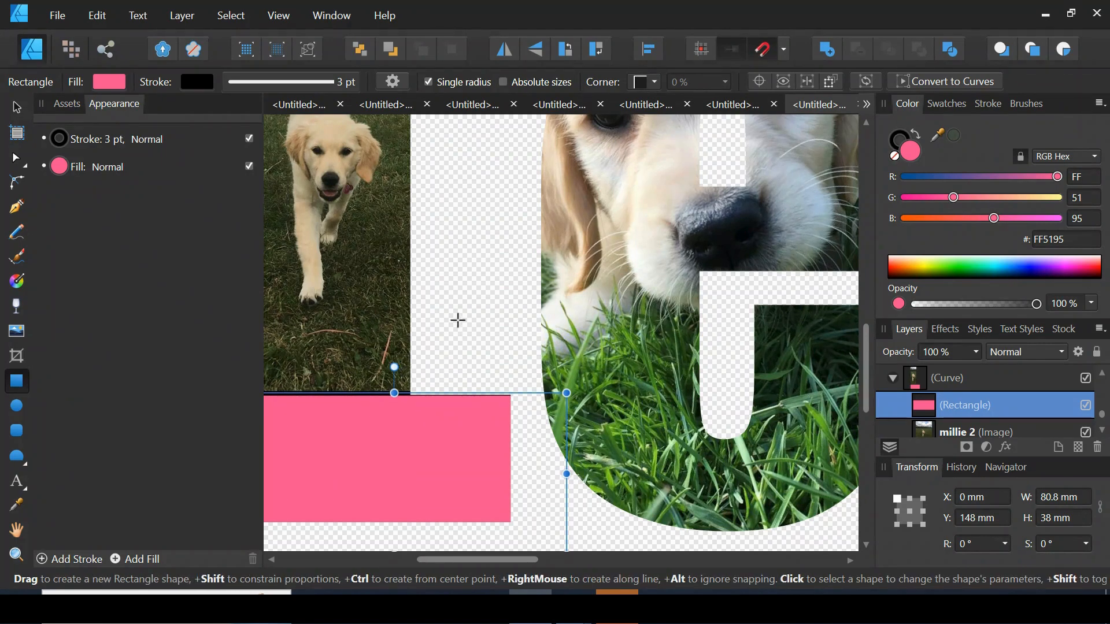
left_click(15, 110)
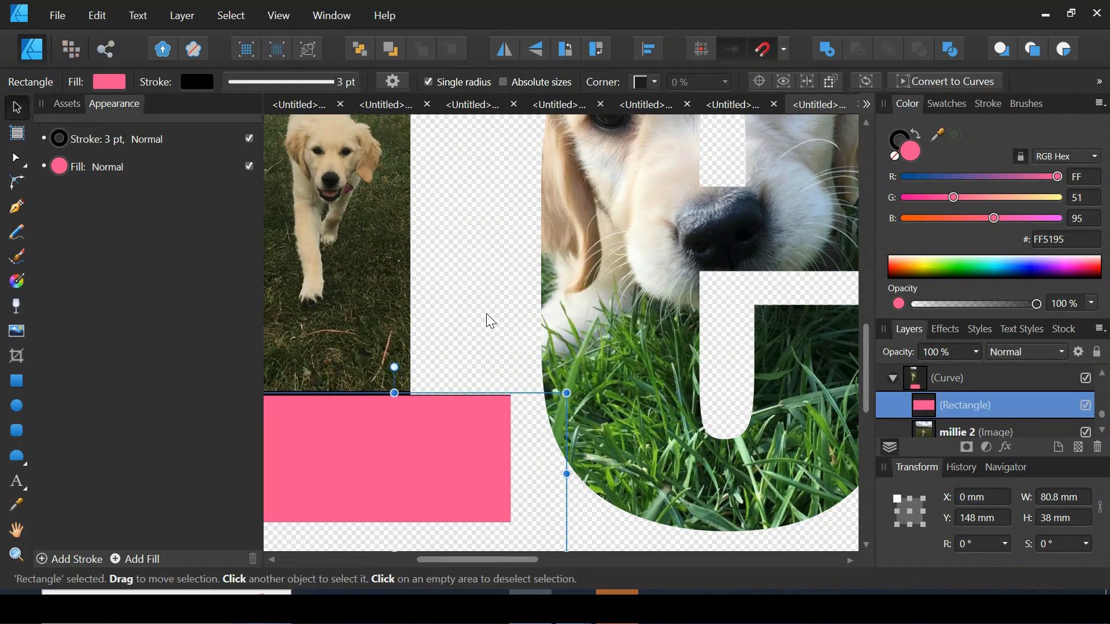
left_click(487, 313)
scroll(486, 313, "left", 1)
scroll(487, 314, "left", 2)
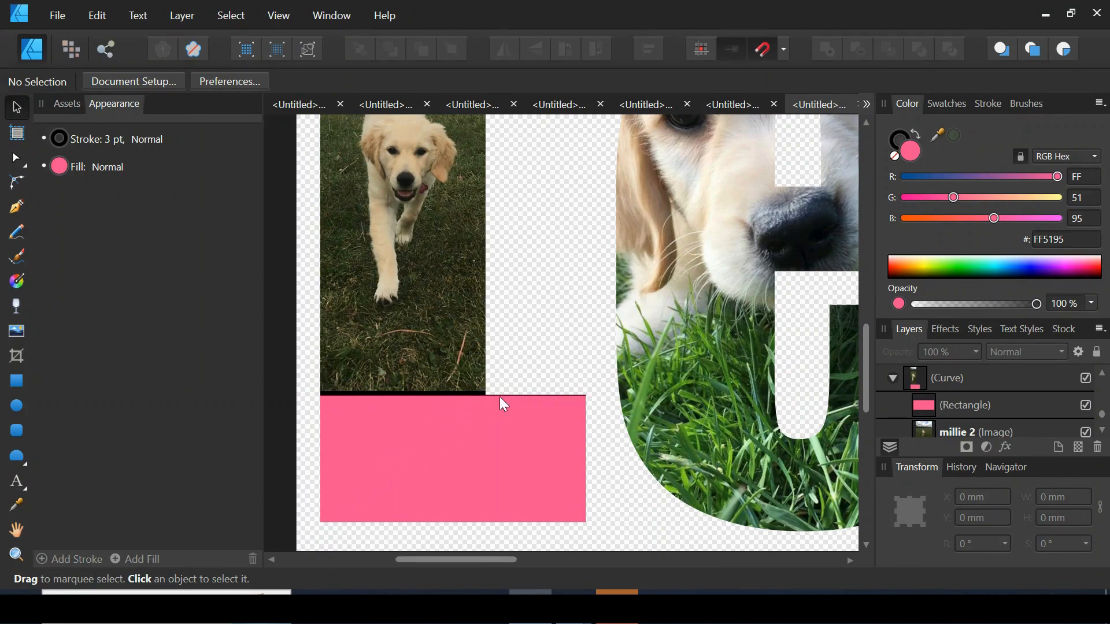
Select the pink rectangle clipped inside the L and convert it to curves.
left_click(979, 407)
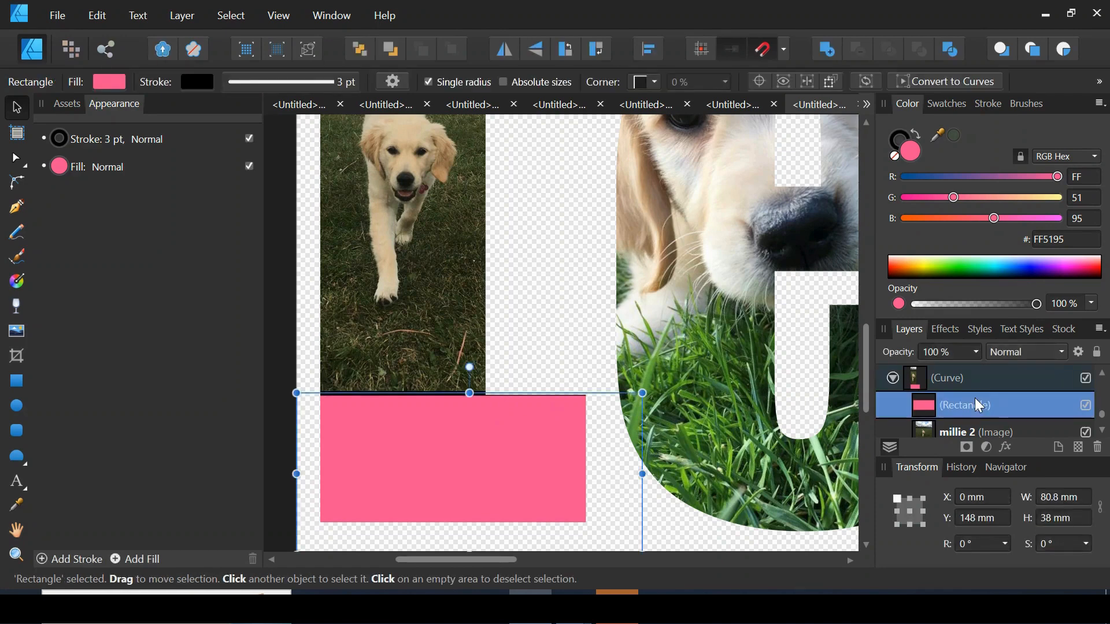
right_click(532, 461)
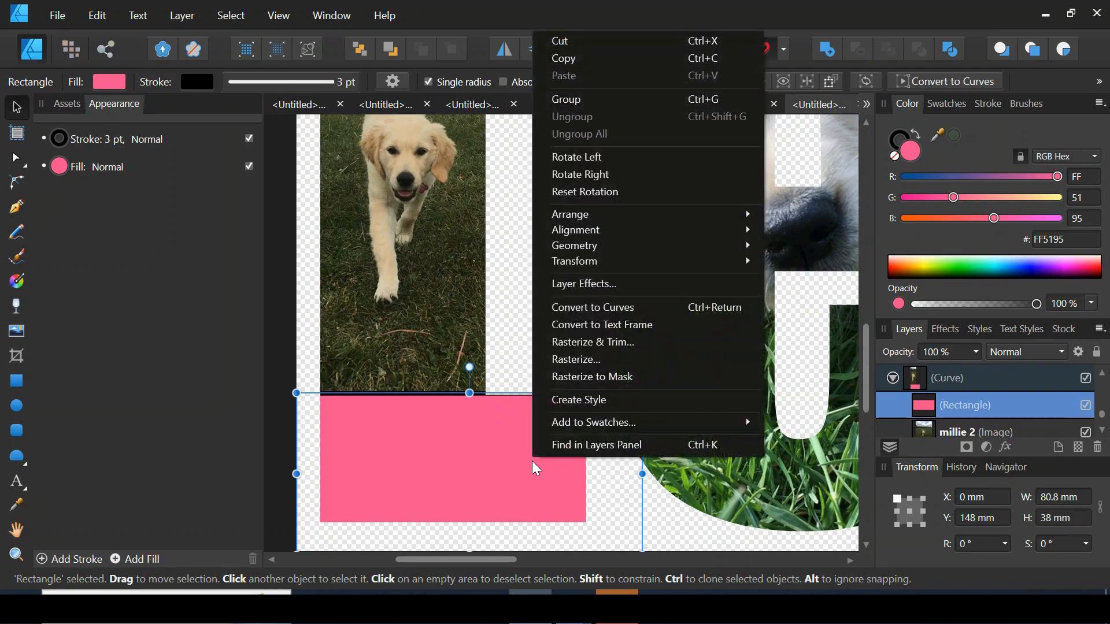
left_click(633, 308)
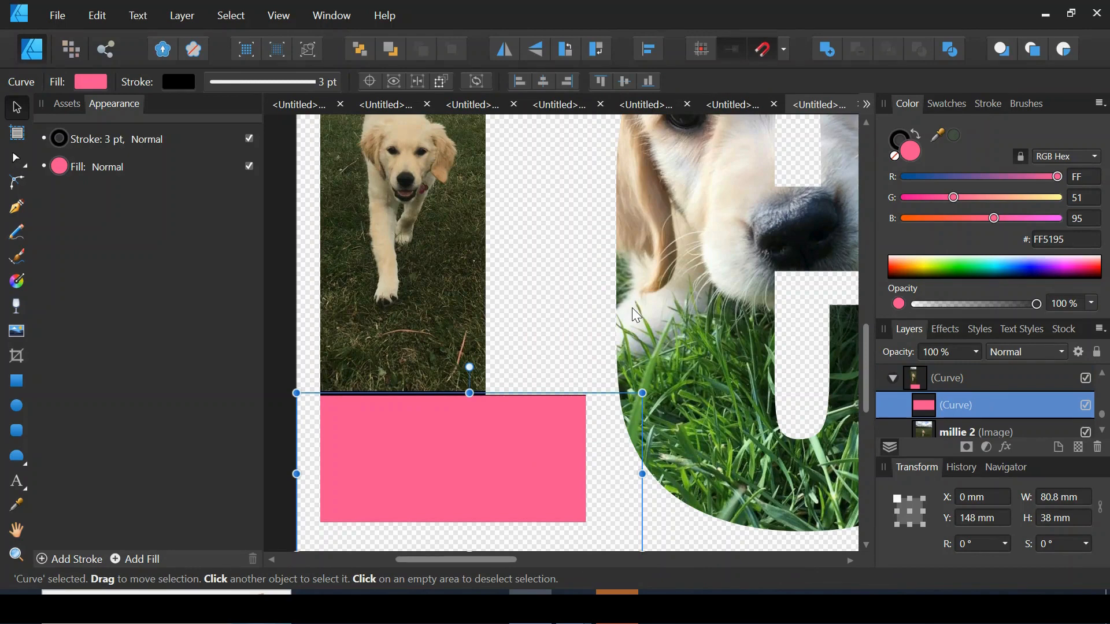
Reshape the pink foot with the Node Tool, adding a top-edge node and slanting its edge from the L's lower-left corner to its inner corner.
left_click(15, 163)
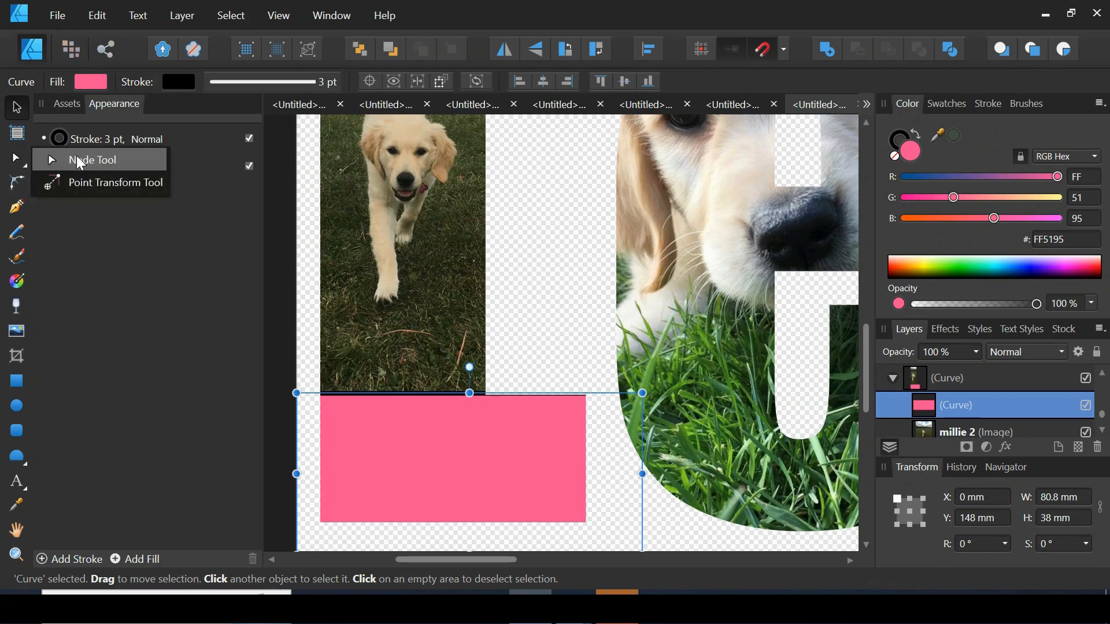
left_click(79, 157)
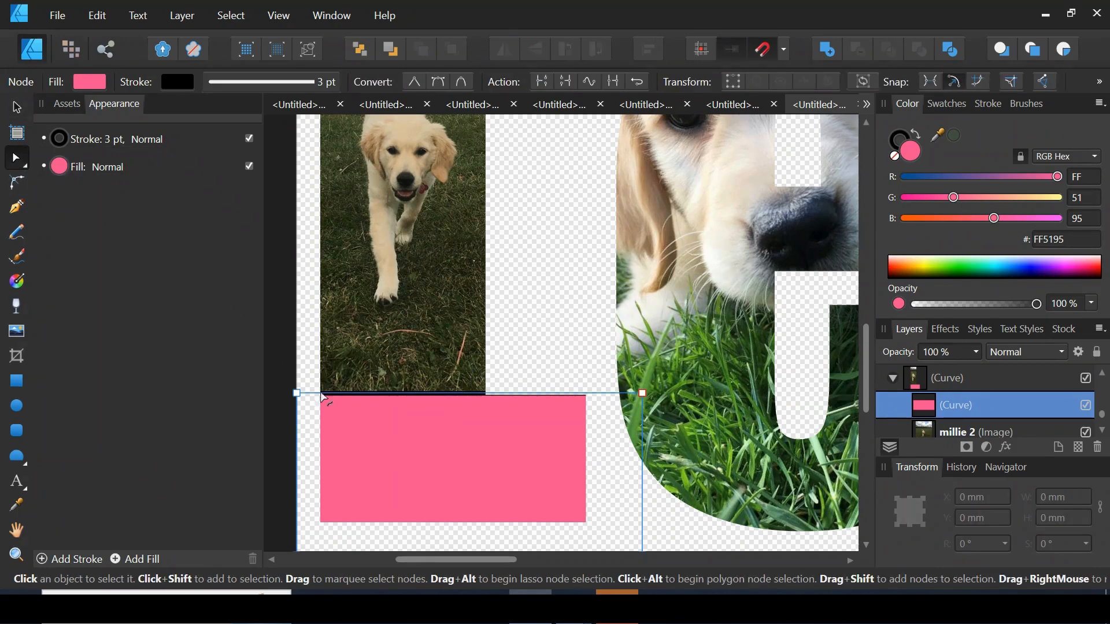
left_click(402, 394)
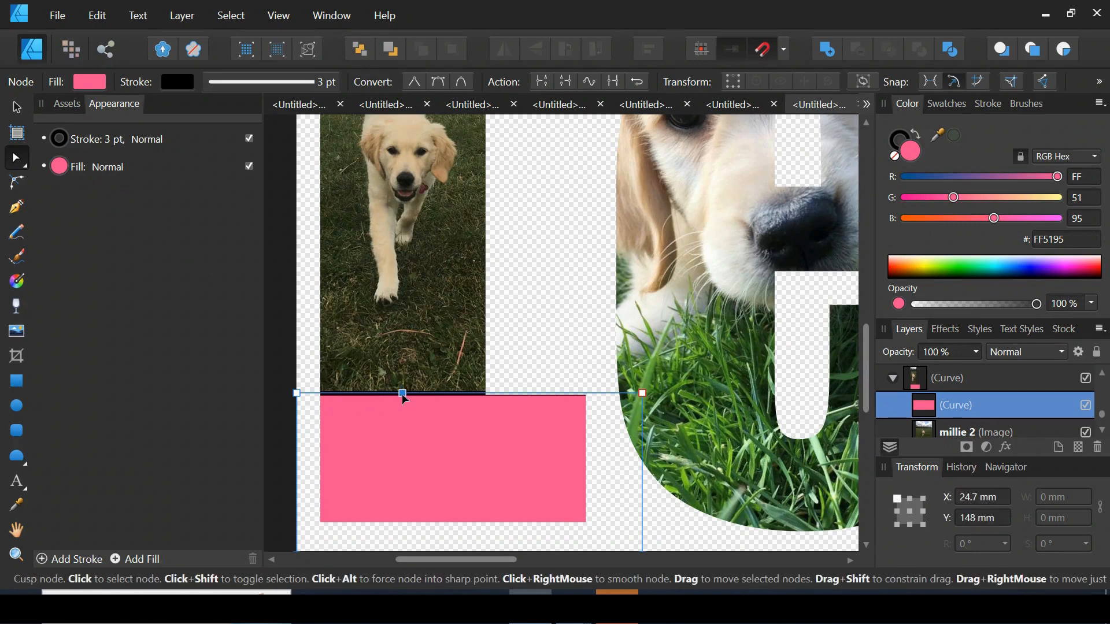
mouse_move(404, 397)
left_mouse_down()
mouse_move(407, 487)
mouse_move(399, 401)
left_mouse_up()
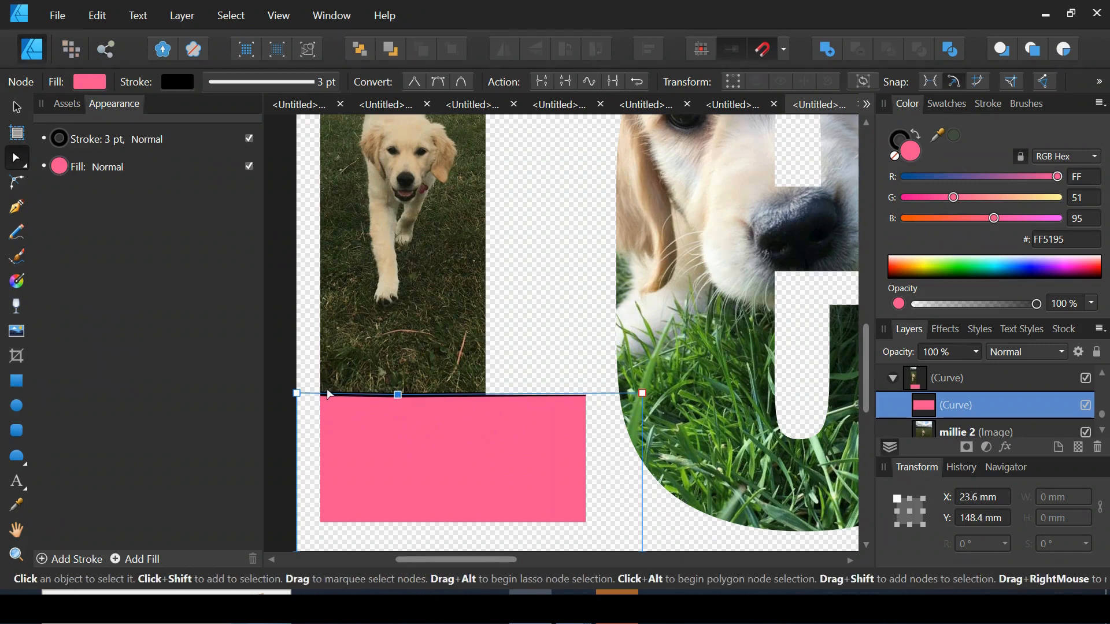
left_click_drag(299, 397, 324, 525)
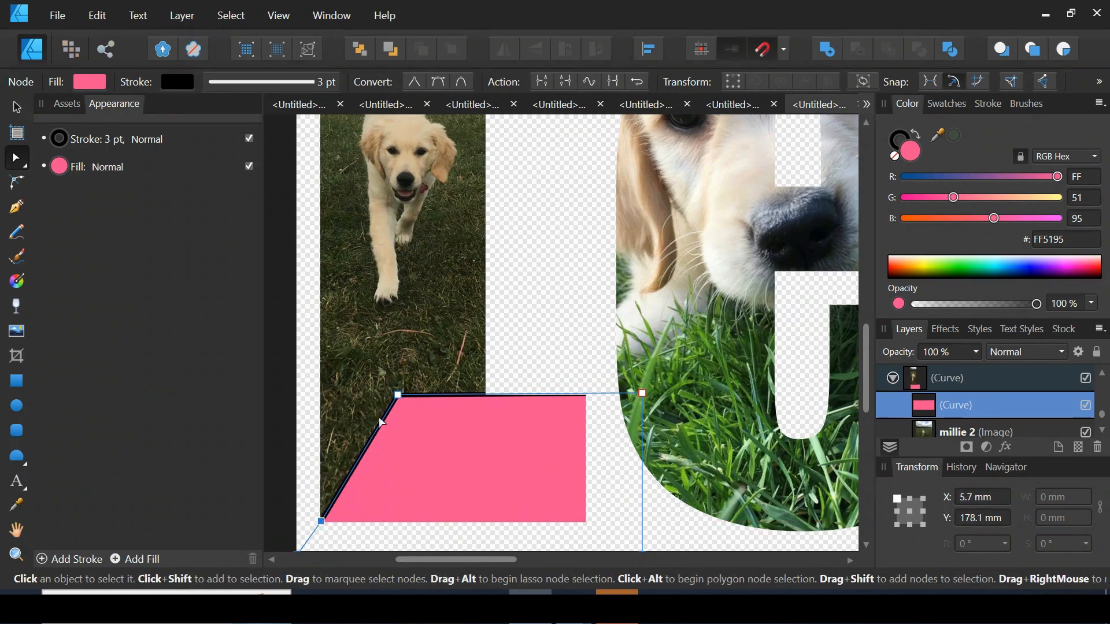
left_click_drag(400, 394, 488, 388)
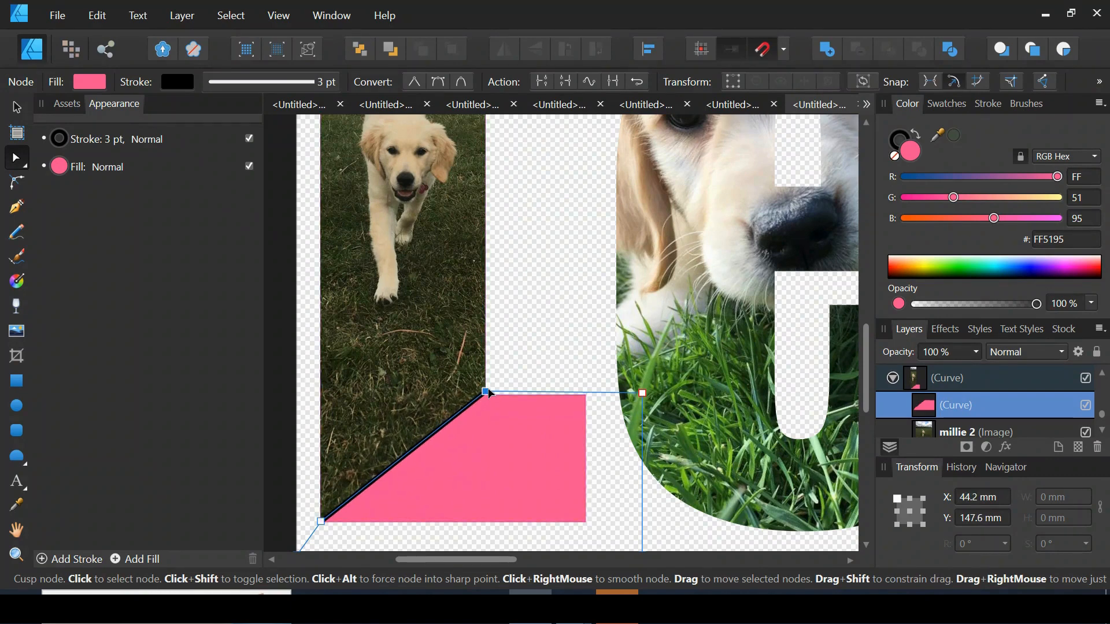
left_click(17, 107)
left_click(580, 266)
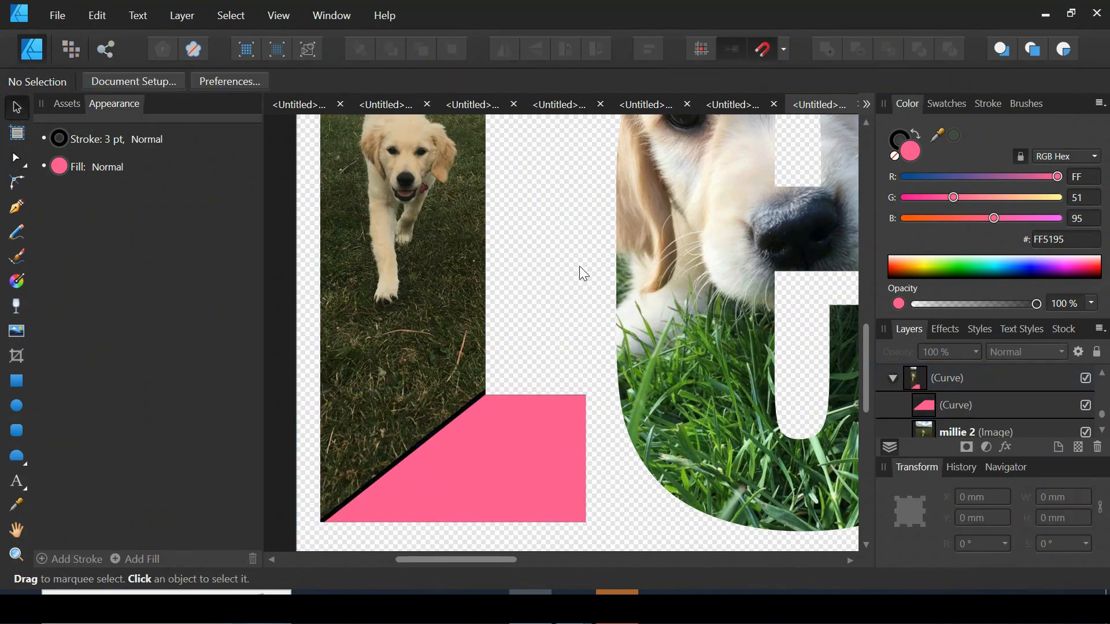
Select the whole Lexi lettering group on the artboard.
scroll(580, 267, "down", 1)
scroll(579, 266, "down", 1)
scroll(579, 266, "up", 2)
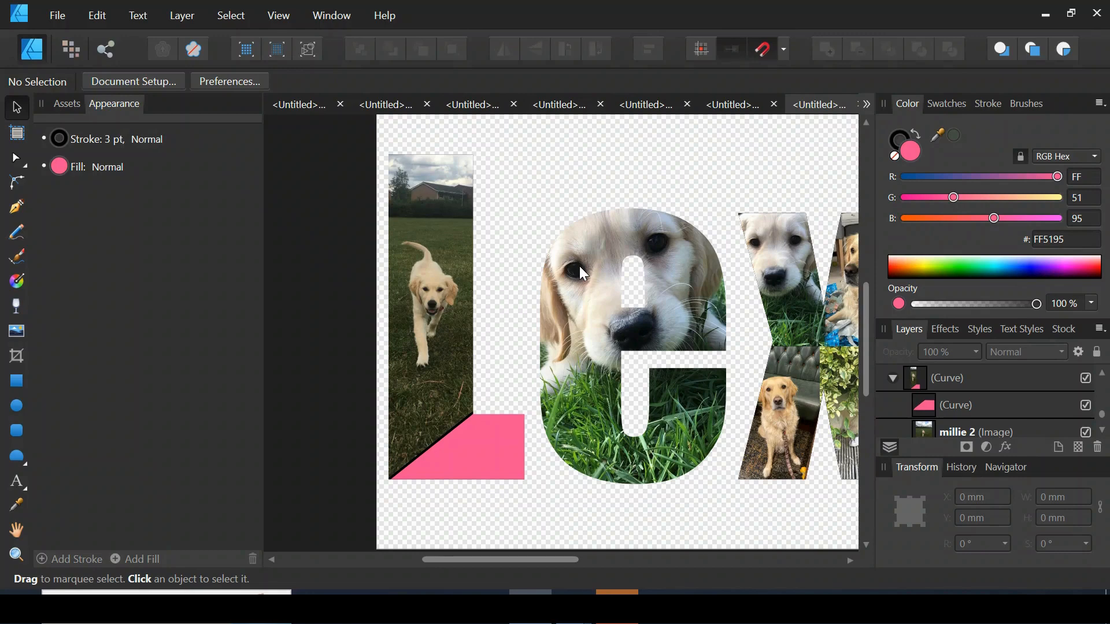
scroll(582, 272, "down", 3)
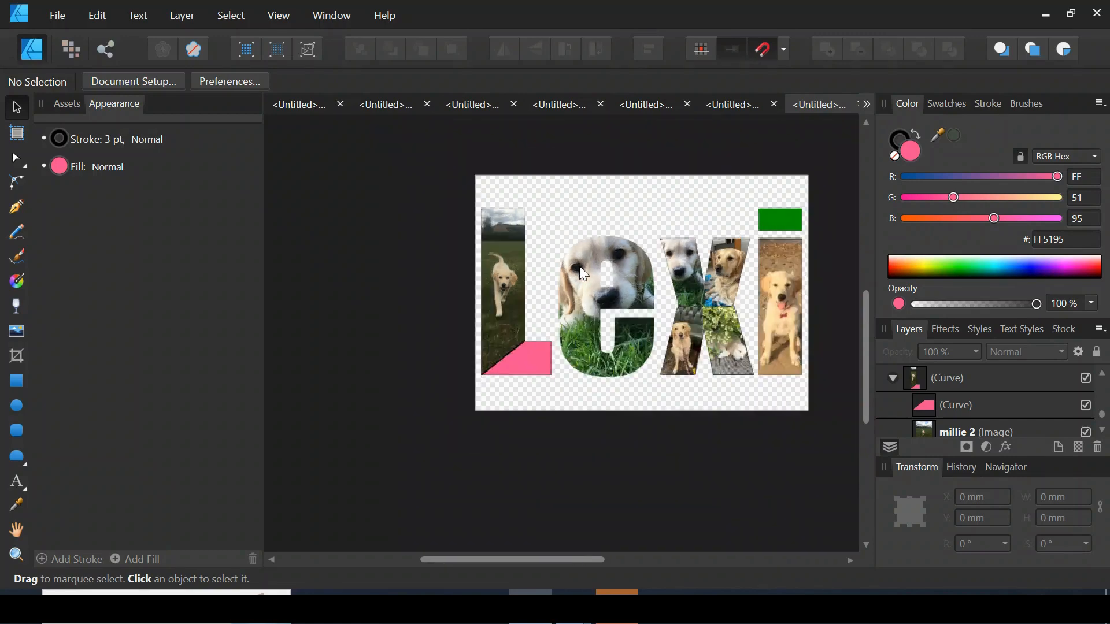
left_click_drag(442, 178, 845, 457)
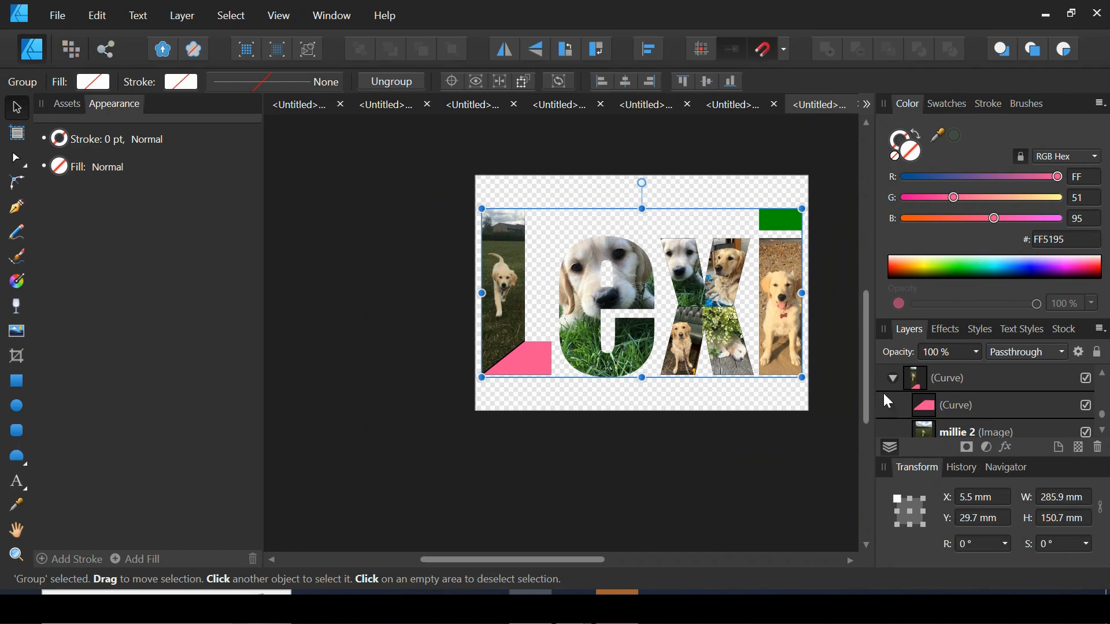
Try a dark blue Outline layer effect with an adjusted radius on the lettering group, and switch the effect off again.
left_click(942, 329)
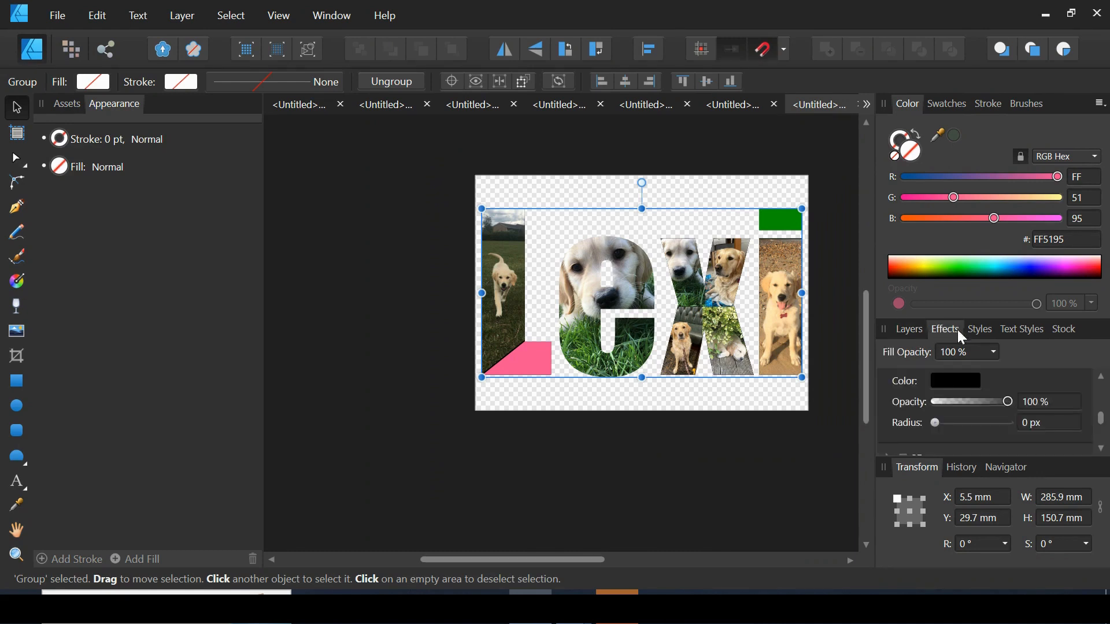
left_click(1102, 378)
left_click(1102, 379)
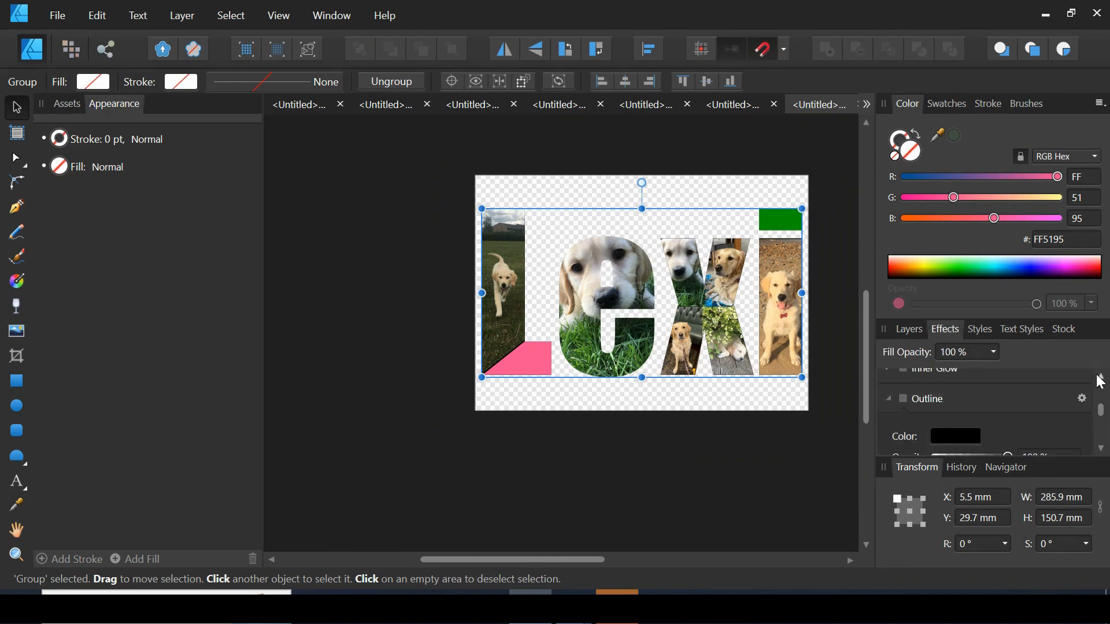
left_click(1101, 379)
left_click(1101, 379)
left_click(1102, 379)
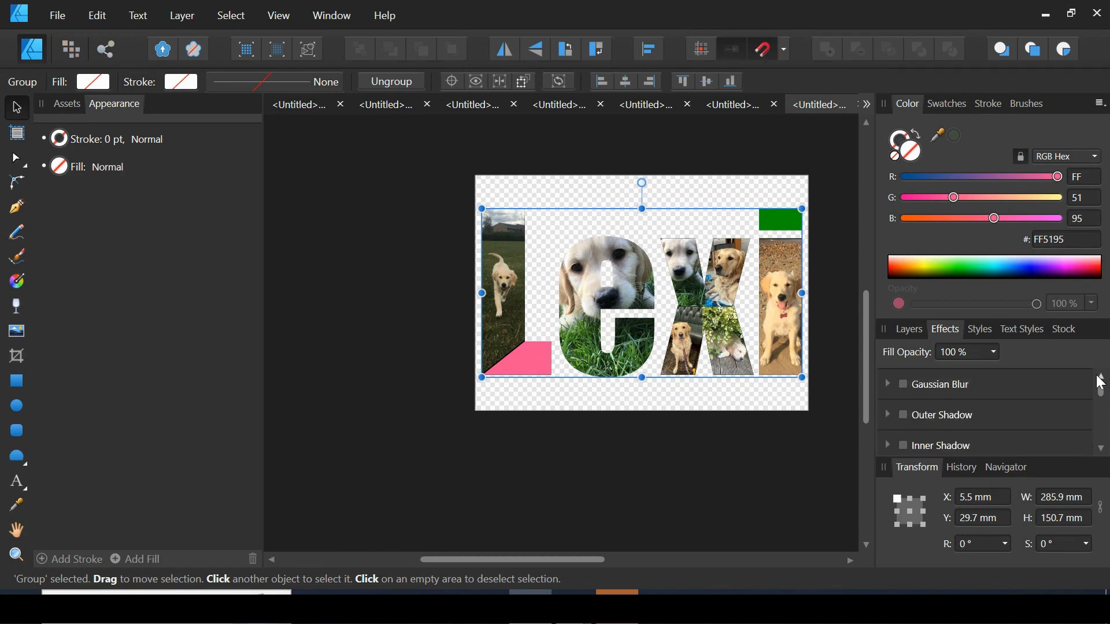
left_click(1101, 449)
left_click(1102, 449)
left_click(1101, 448)
left_click(1101, 448)
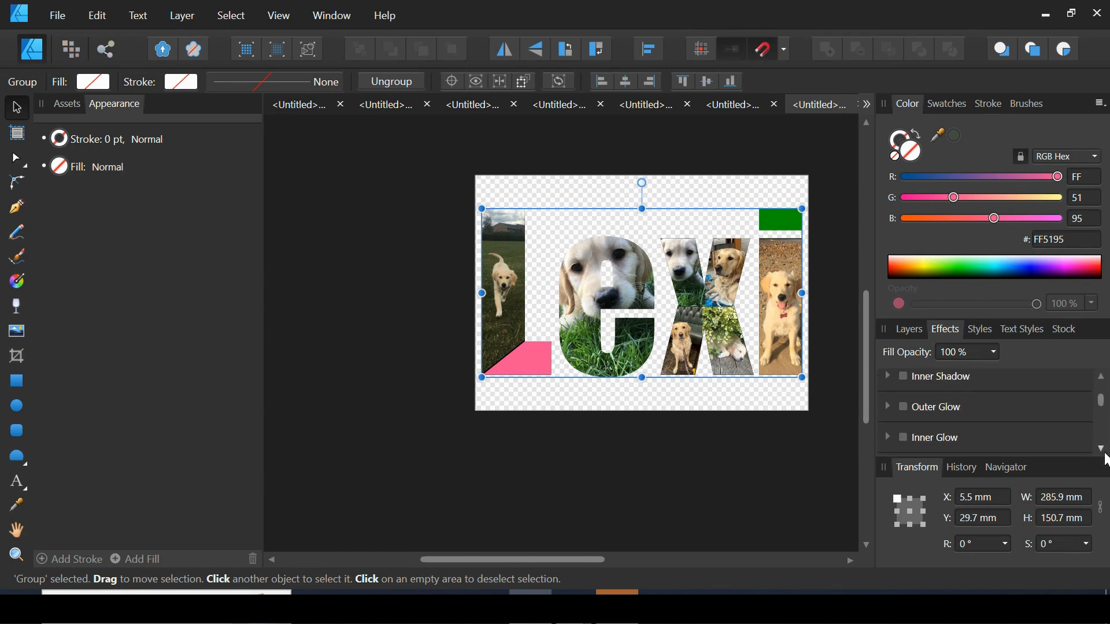
left_click(1101, 450)
left_click(1102, 450)
left_click(1101, 449)
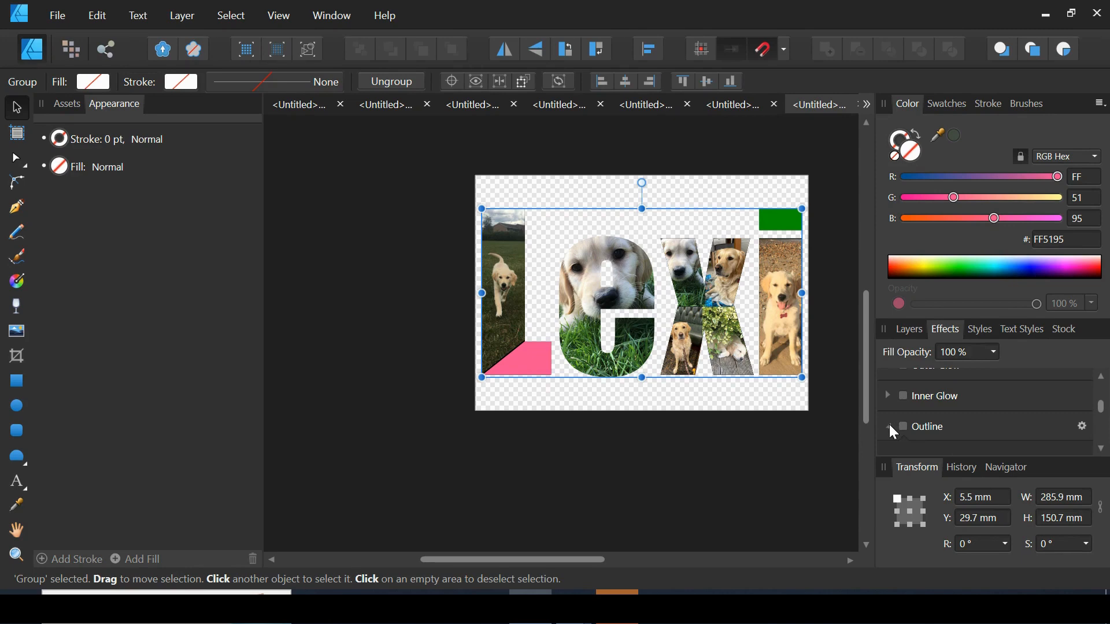
left_click(1102, 449)
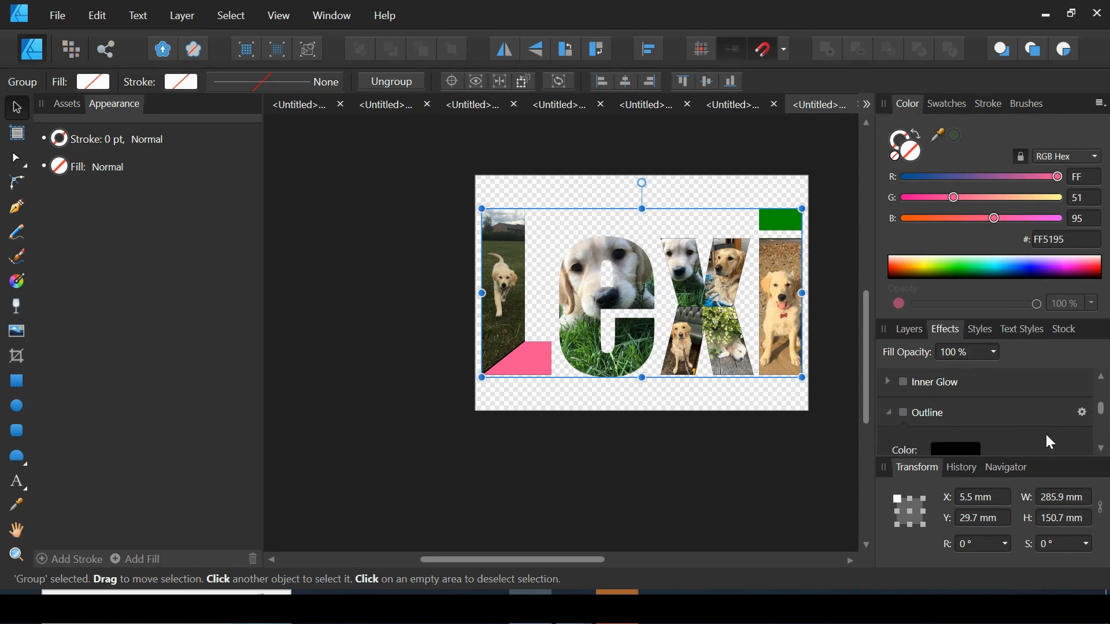
left_click(902, 414)
left_click(1101, 449)
left_click(1101, 450)
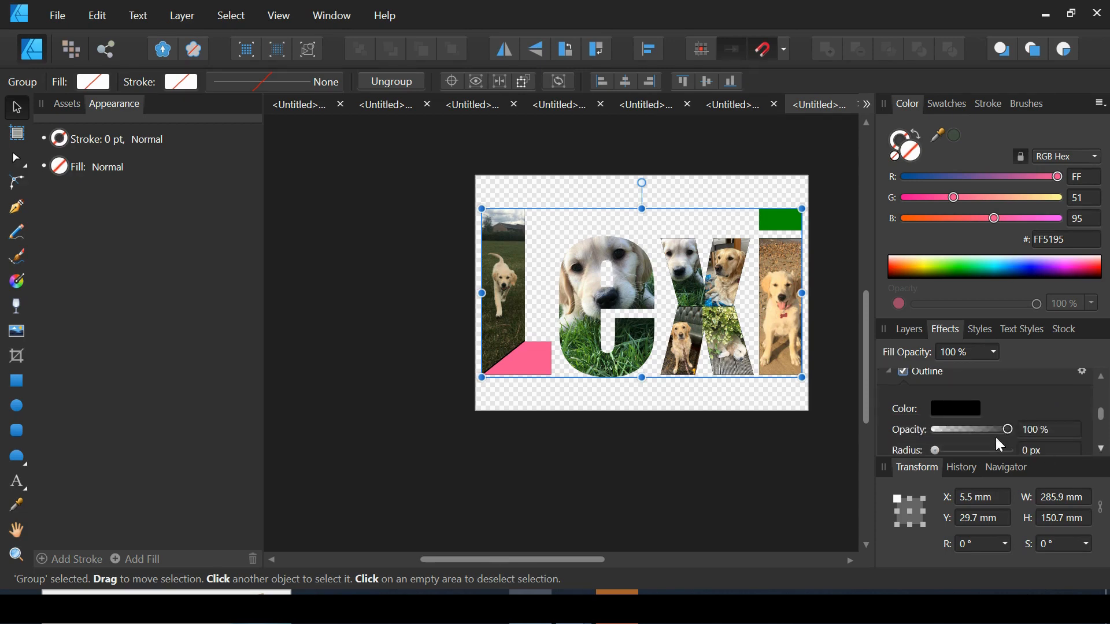
left_click(959, 410)
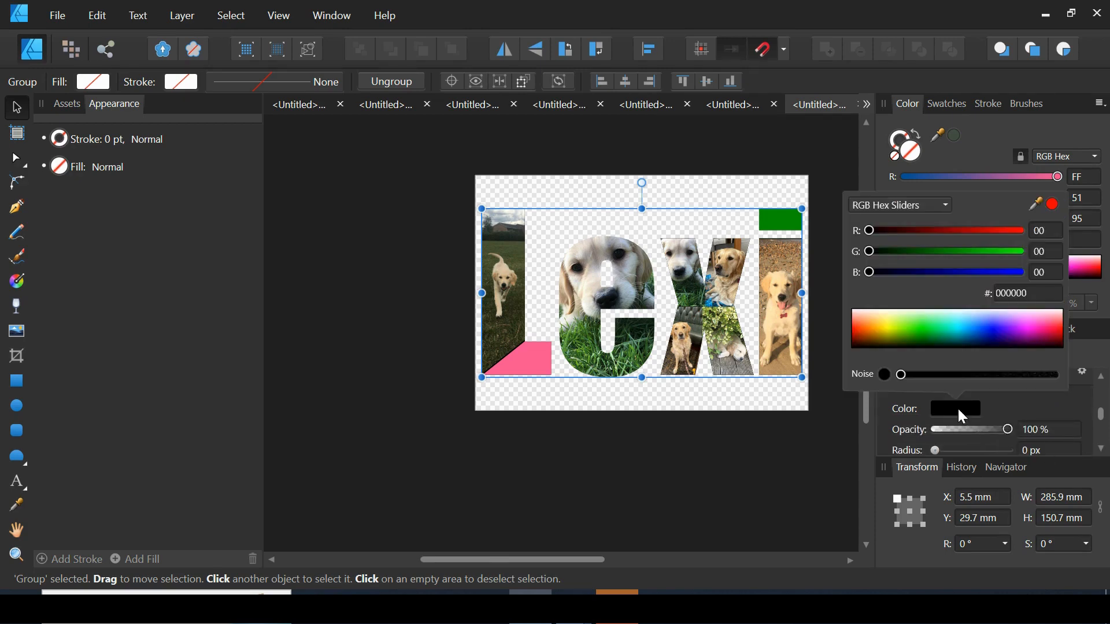
left_click(992, 339)
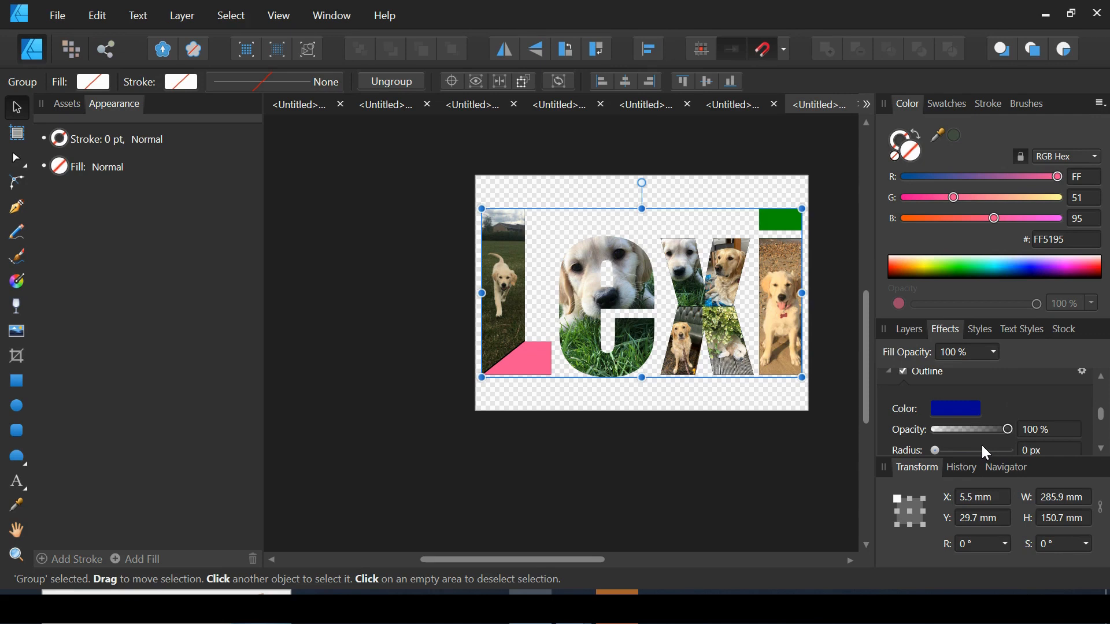
mouse_move(935, 450)
left_mouse_down()
mouse_move(1006, 458)
mouse_move(934, 462)
left_mouse_up()
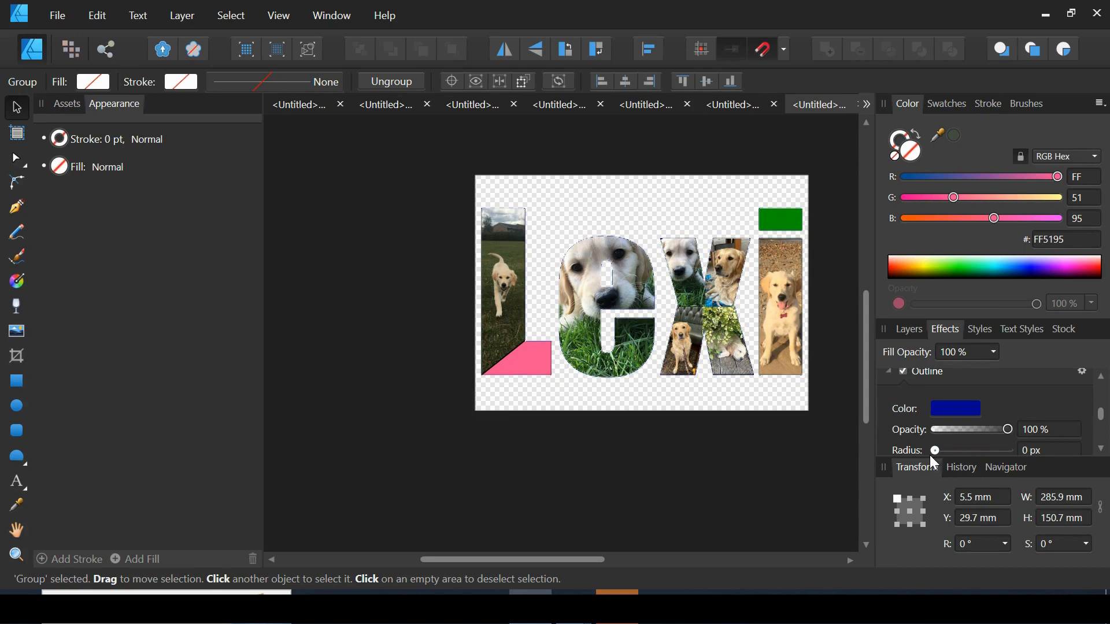
left_click(906, 376)
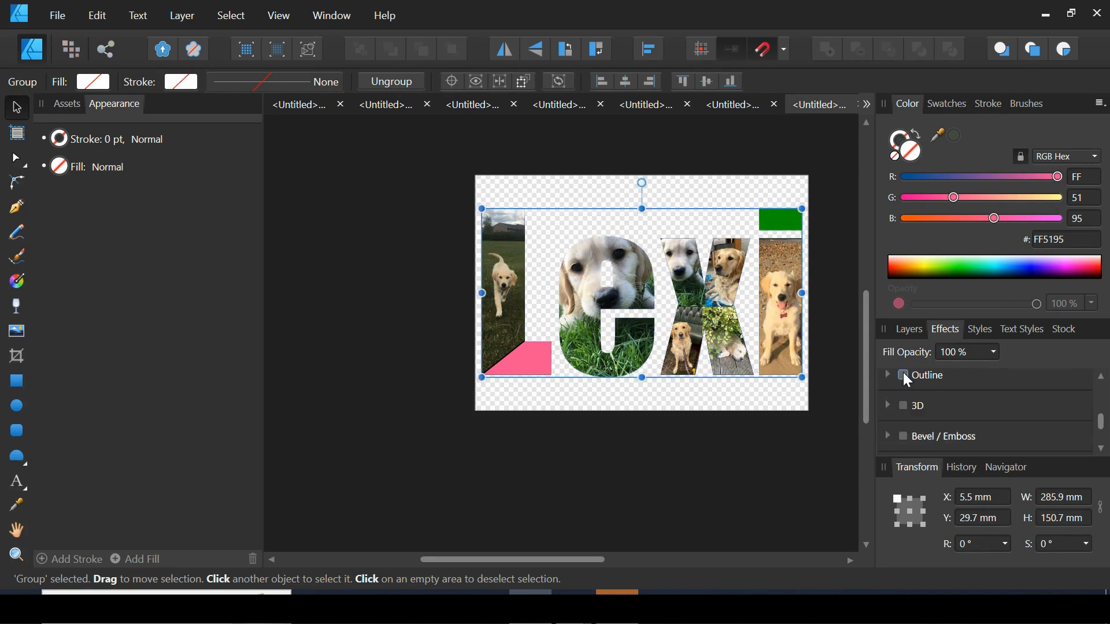
Give the lettering group a blue 0000FB stroke with a width of 0.8 pt.
left_click(900, 145)
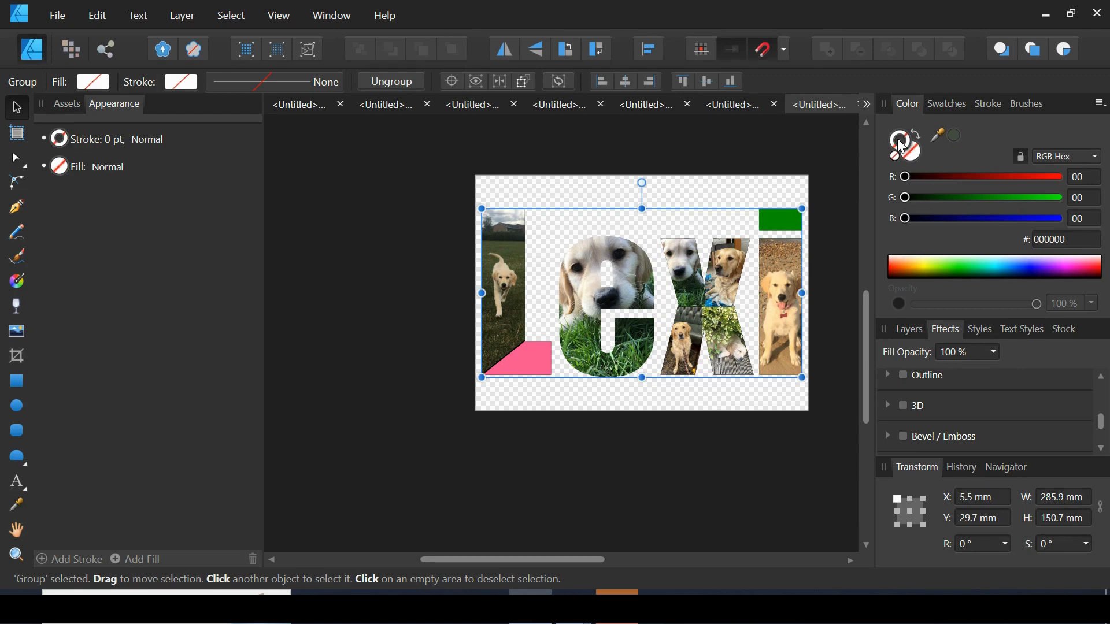
left_click(1058, 220)
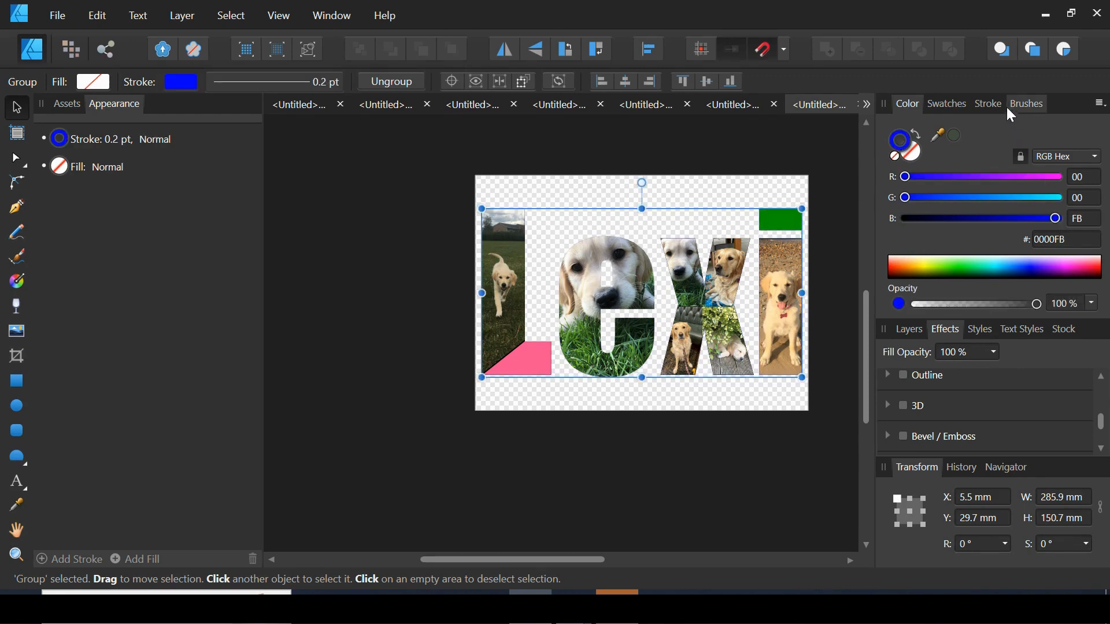
left_click(987, 103)
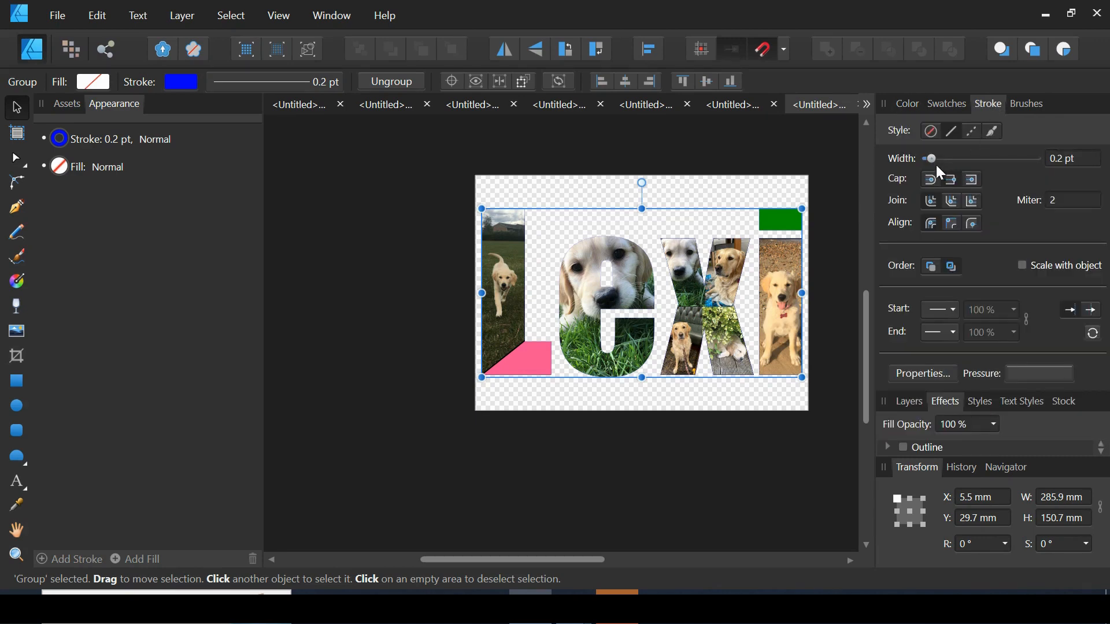
mouse_move(933, 158)
left_mouse_down()
mouse_move(982, 164)
mouse_move(911, 173)
left_mouse_up()
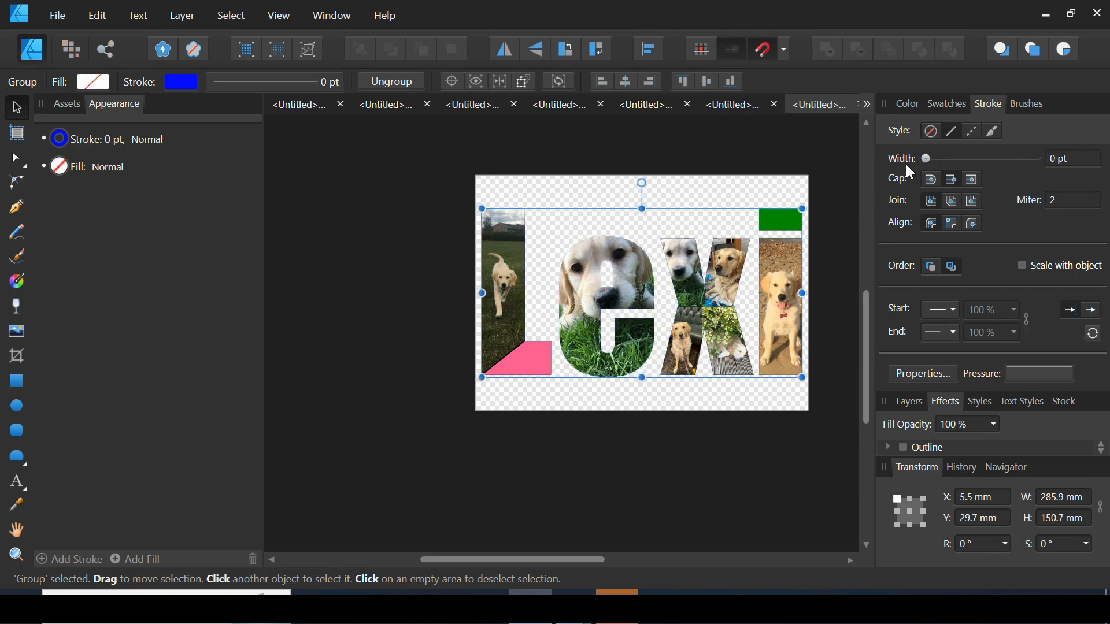
left_click_drag(927, 158, 951, 168)
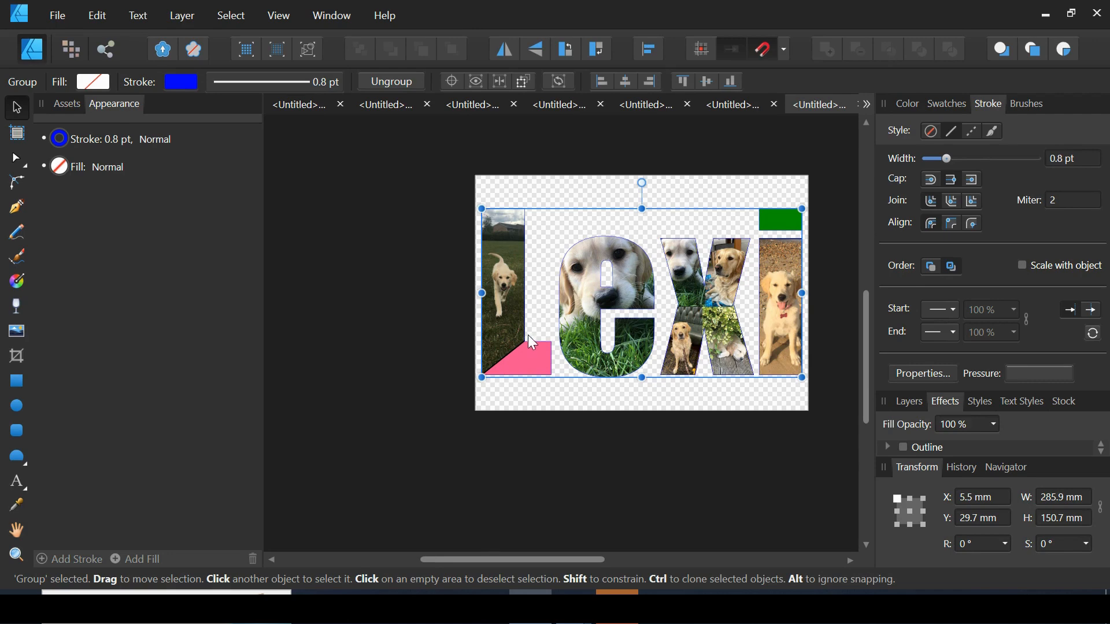